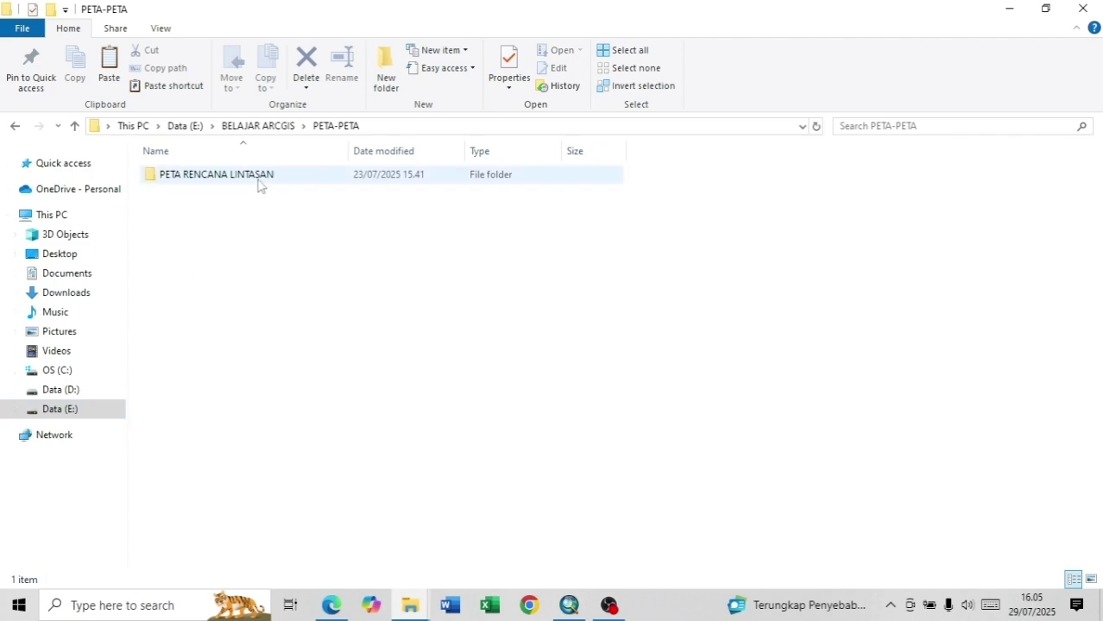
- Look through the PETA RENCANA LINTASAN and DATA DATA folders inside BELAJAR ARCGIS to see how the map and source data are organized
{"action": "left_click", "coordinate": [204, 183]}
{"action": "double_click", "coordinate": [205, 183]}
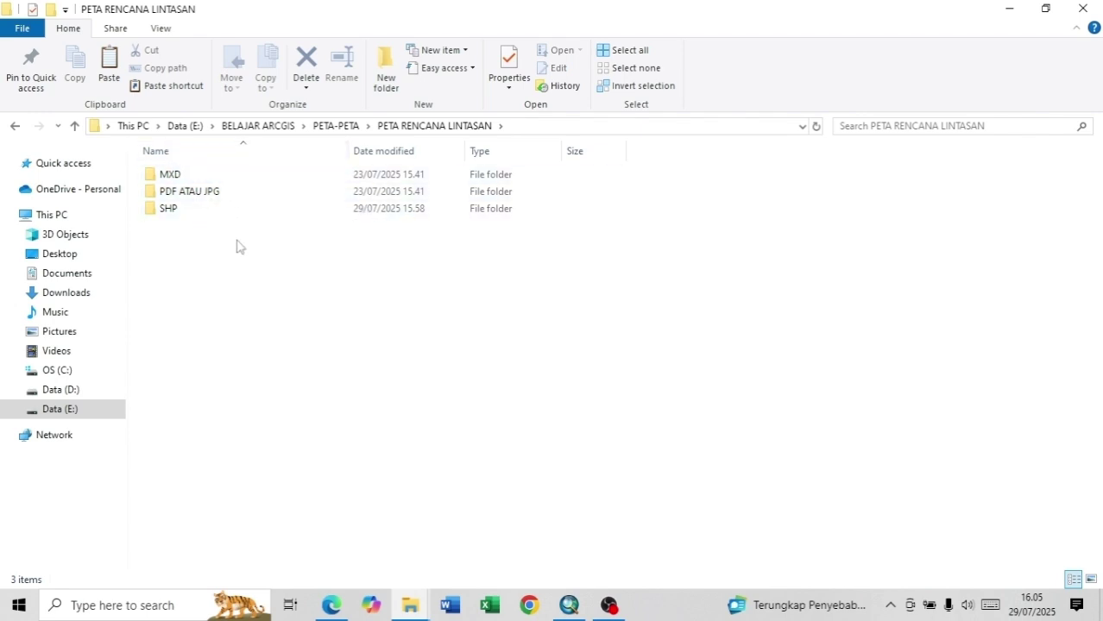
{"action": "left_click", "coordinate": [76, 127]}
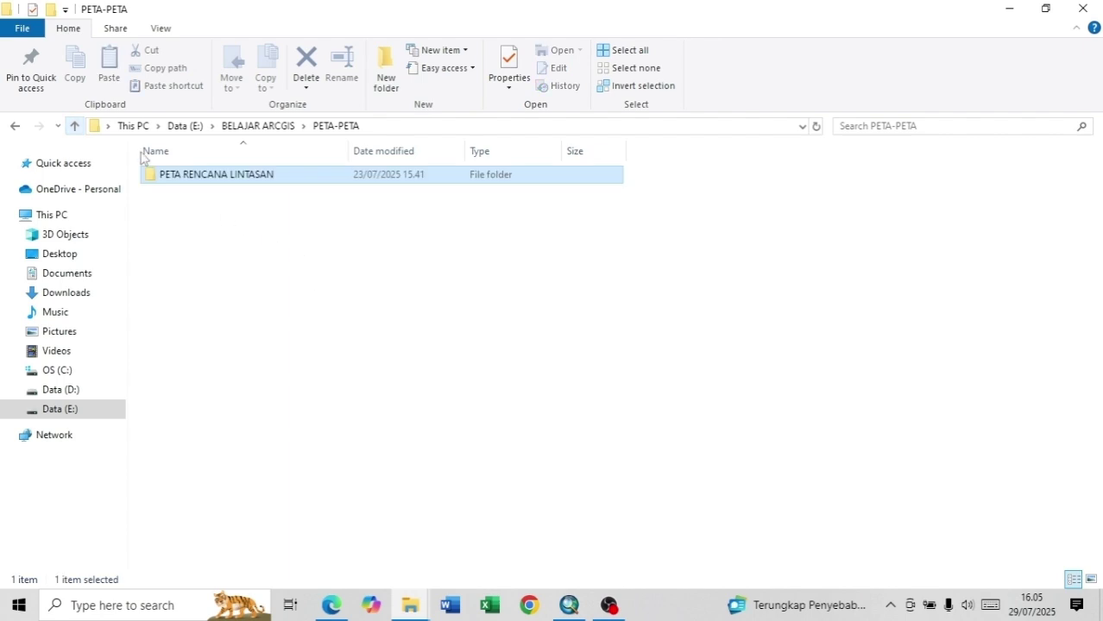
{"action": "left_click", "coordinate": [75, 128]}
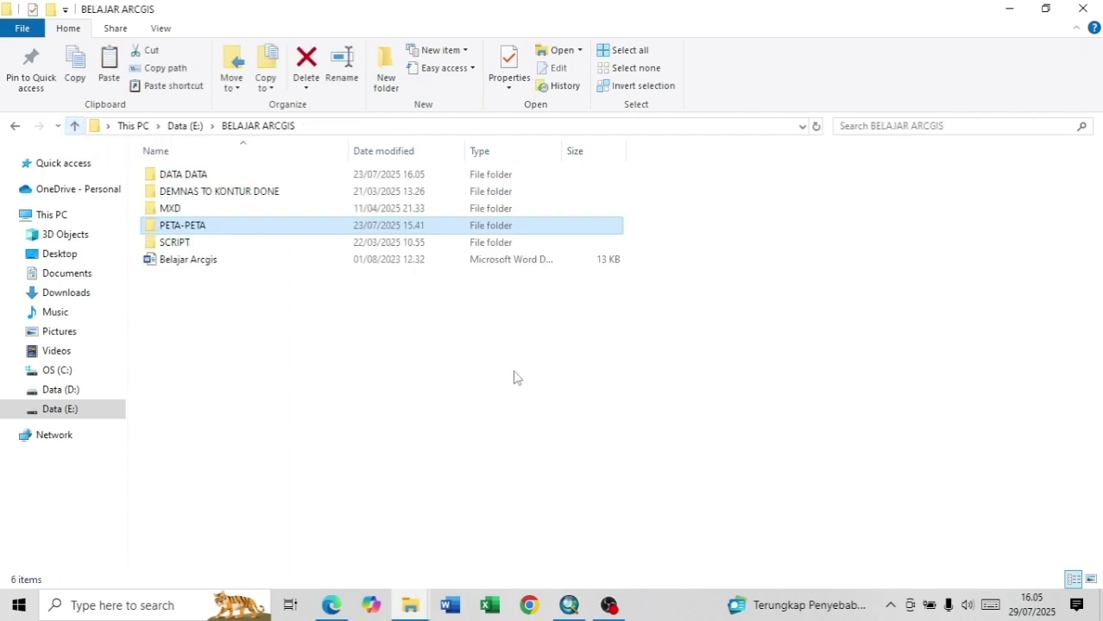
{"action": "double_click", "coordinate": [183, 174]}
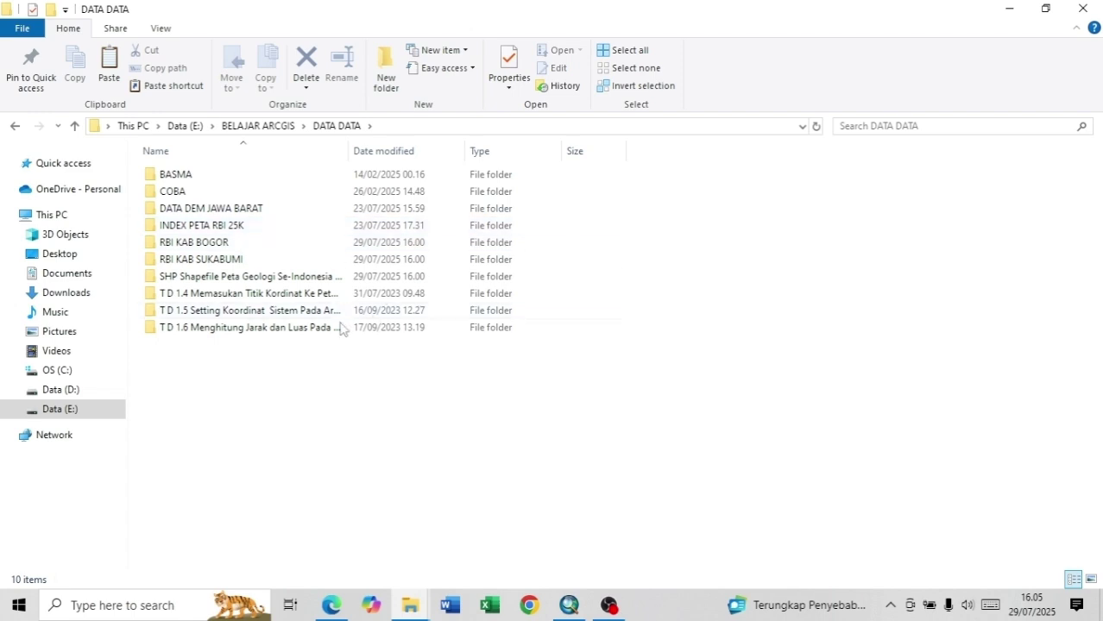
{"action": "left_click", "coordinate": [74, 126]}
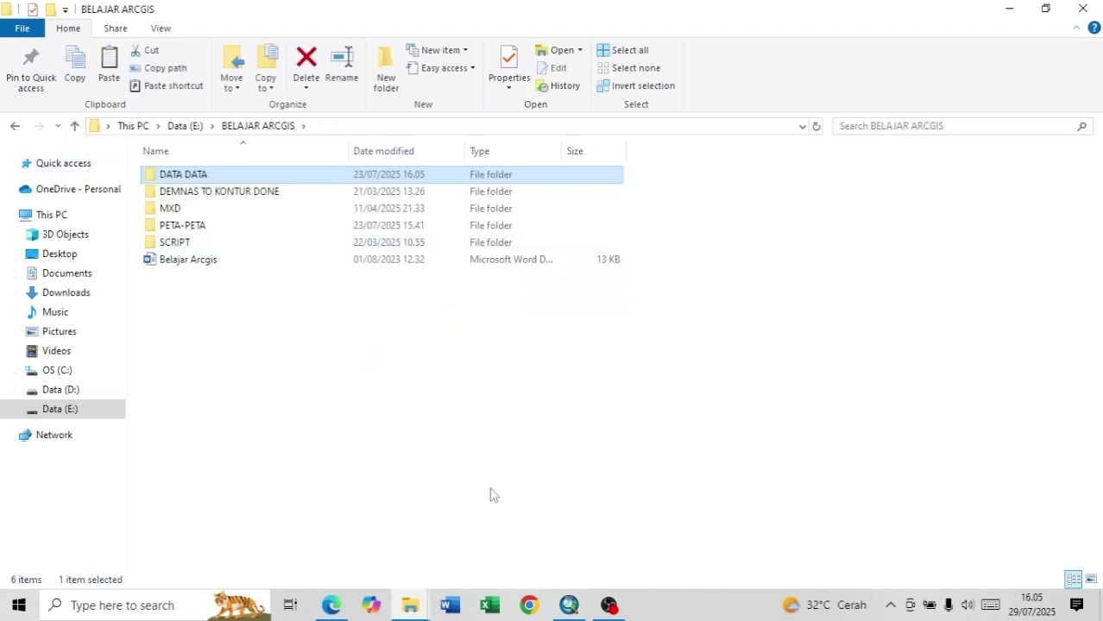
- Switch to the PETA RENCANA LINTASAN map in ArcMap and change it from layout view to data view
{"action": "mouse_move", "coordinate": [570, 616]}
{"action": "left_click", "coordinate": [573, 573]}
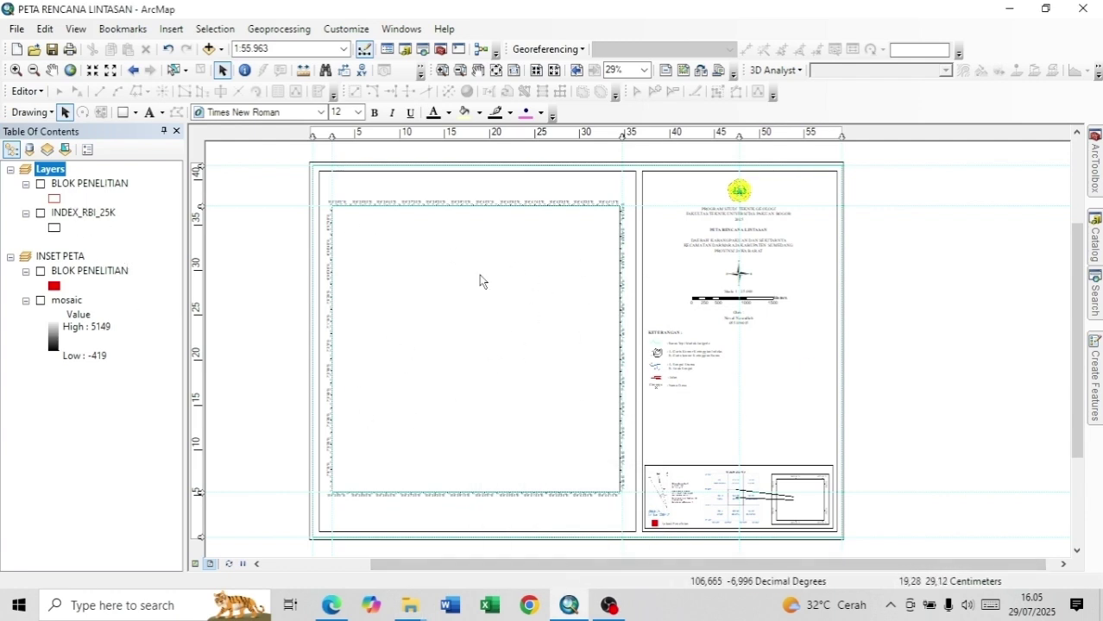
{"action": "left_click", "coordinate": [196, 564]}
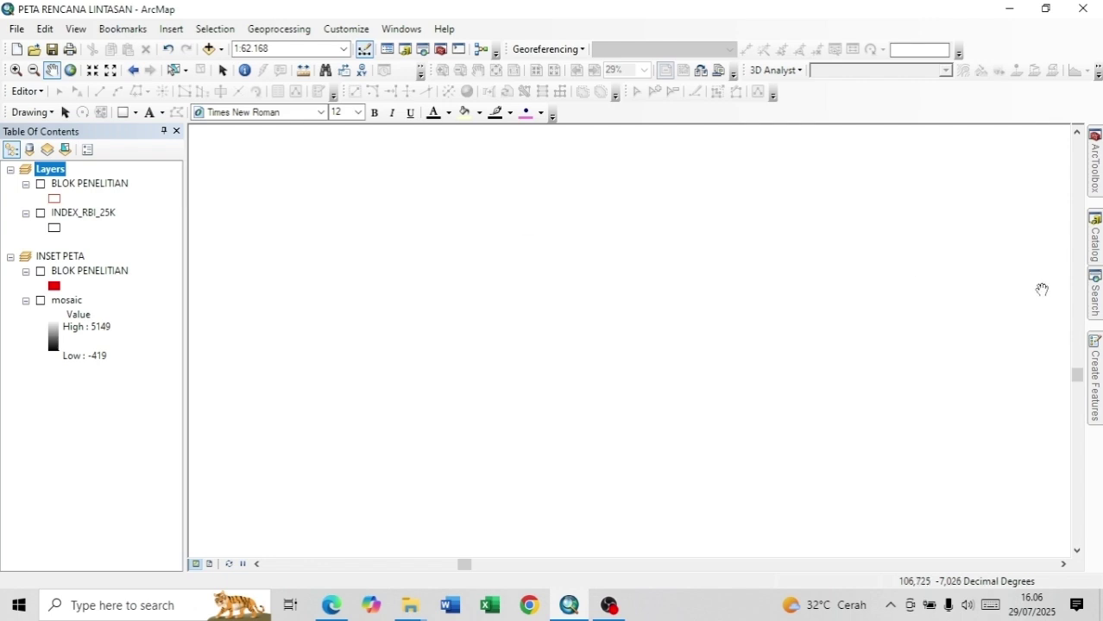
- Add the contour shapefile RBI25K_KONTUR_LN_25K.shp from the catalog as the top layer of the Layers data frame
{"action": "left_click", "coordinate": [1100, 256]}
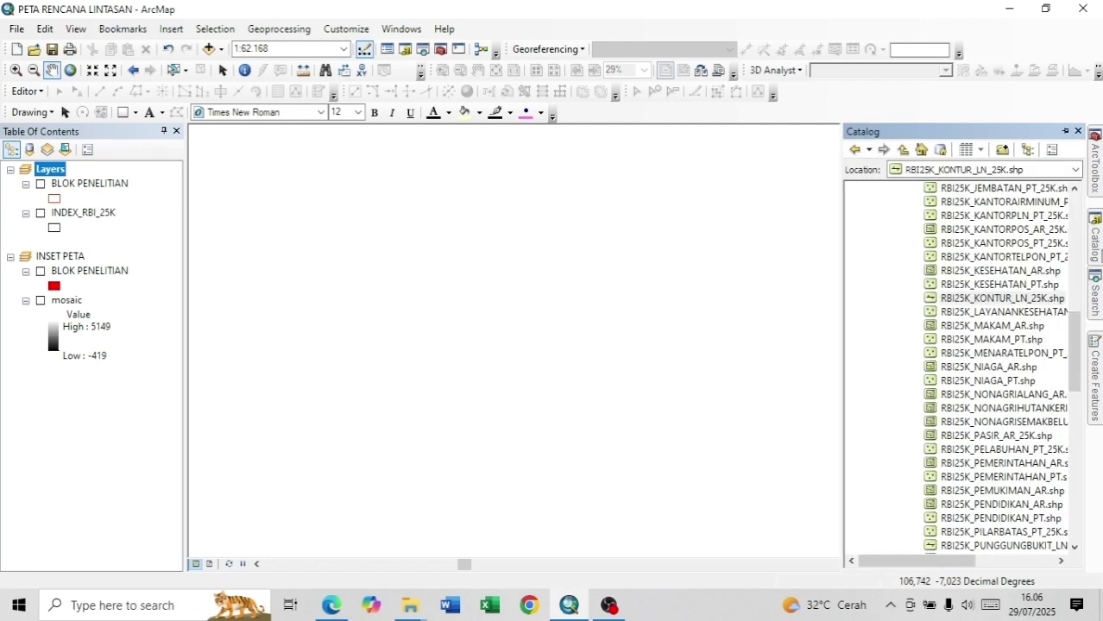
{"action": "scroll", "coordinate": [967, 311], "scroll_direction": "up", "scroll_amount": 12}
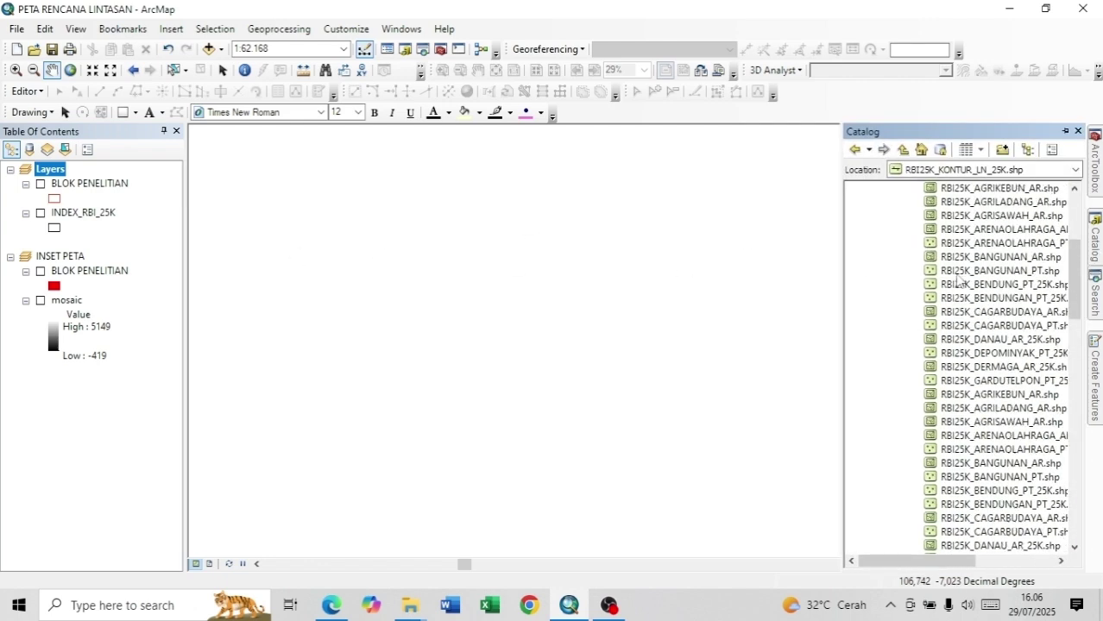
{"action": "scroll", "coordinate": [946, 292], "scroll_direction": "down", "scroll_amount": 13}
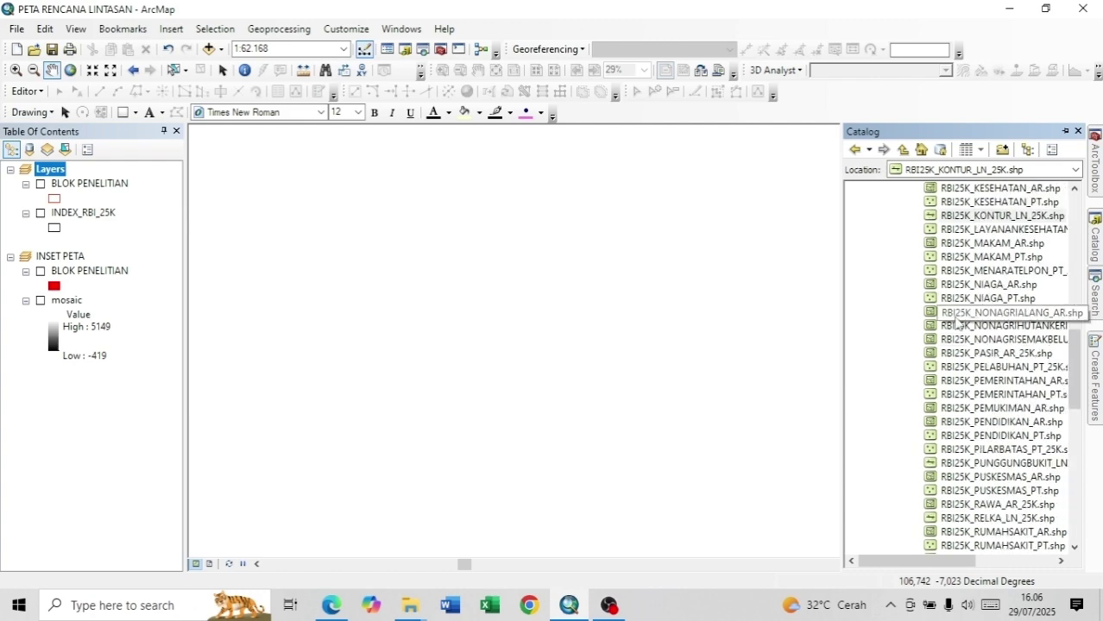
{"action": "scroll", "coordinate": [973, 335], "scroll_direction": "down", "scroll_amount": 1}
{"action": "left_click", "coordinate": [1001, 299]}
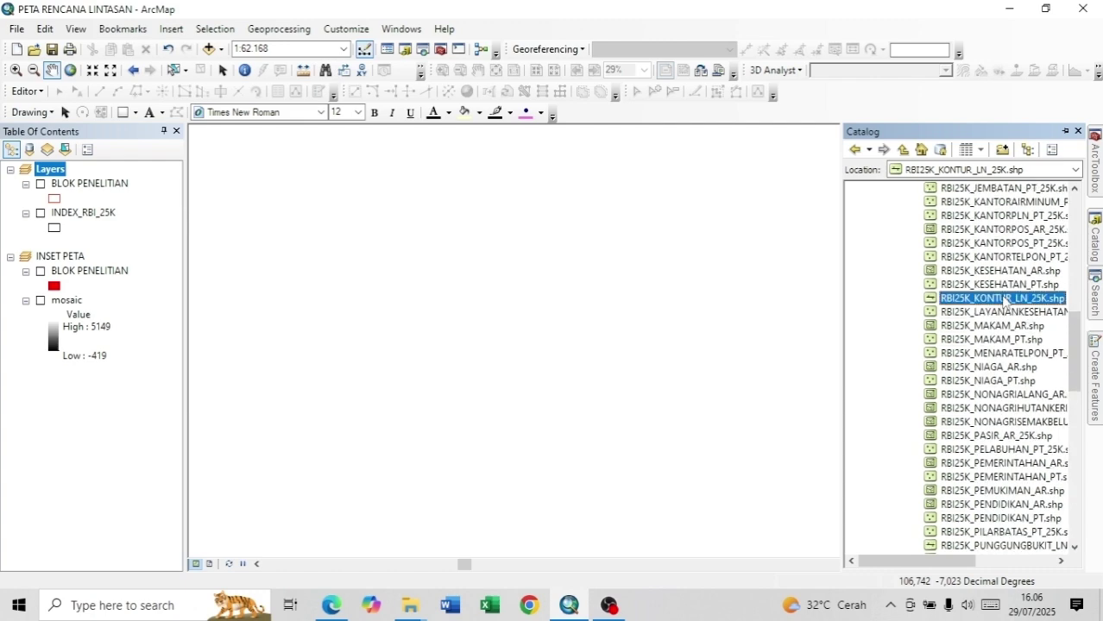
{"action": "mouse_move", "coordinate": [1001, 299]}
{"action": "left_mouse_down"}
{"action": "mouse_move", "coordinate": [392, 238]}
{"action": "mouse_move", "coordinate": [76, 184]}
{"action": "left_mouse_up"}
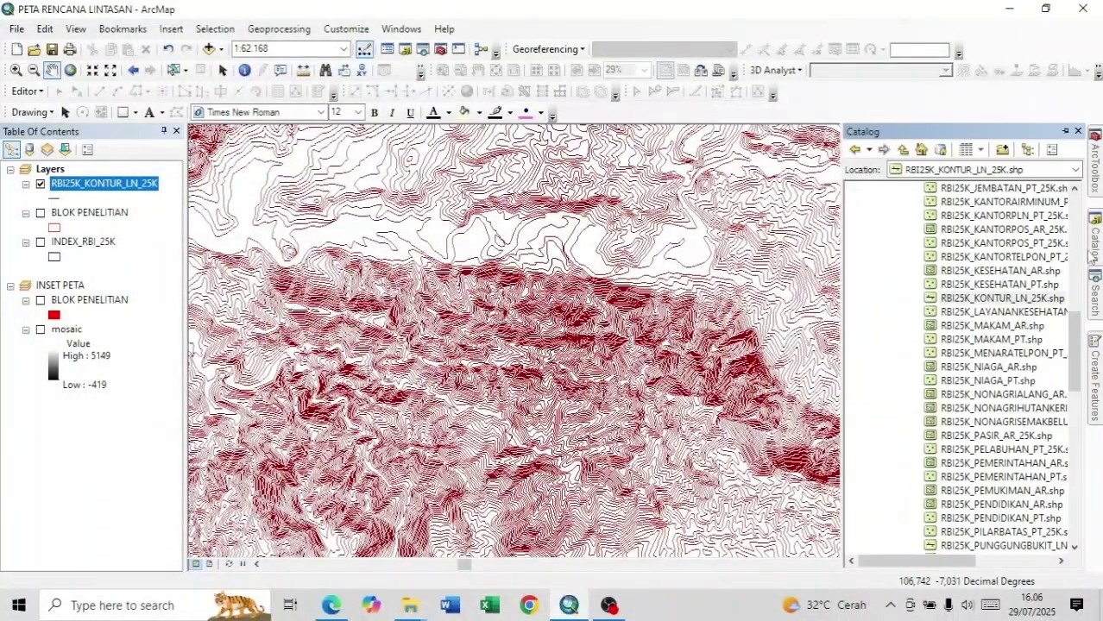
- Add the river shapefiles RBI25K_SUNGAI_AR_25K.shp and RBI25K_SUNGAI_LN_25K.shp above the contour layer in the Layers data frame
{"action": "scroll", "coordinate": [1004, 369], "scroll_direction": "up", "scroll_amount": 1}
{"action": "scroll", "coordinate": [999, 361], "scroll_direction": "down", "scroll_amount": 4}
{"action": "scroll", "coordinate": [992, 371], "scroll_direction": "down", "scroll_amount": 6}
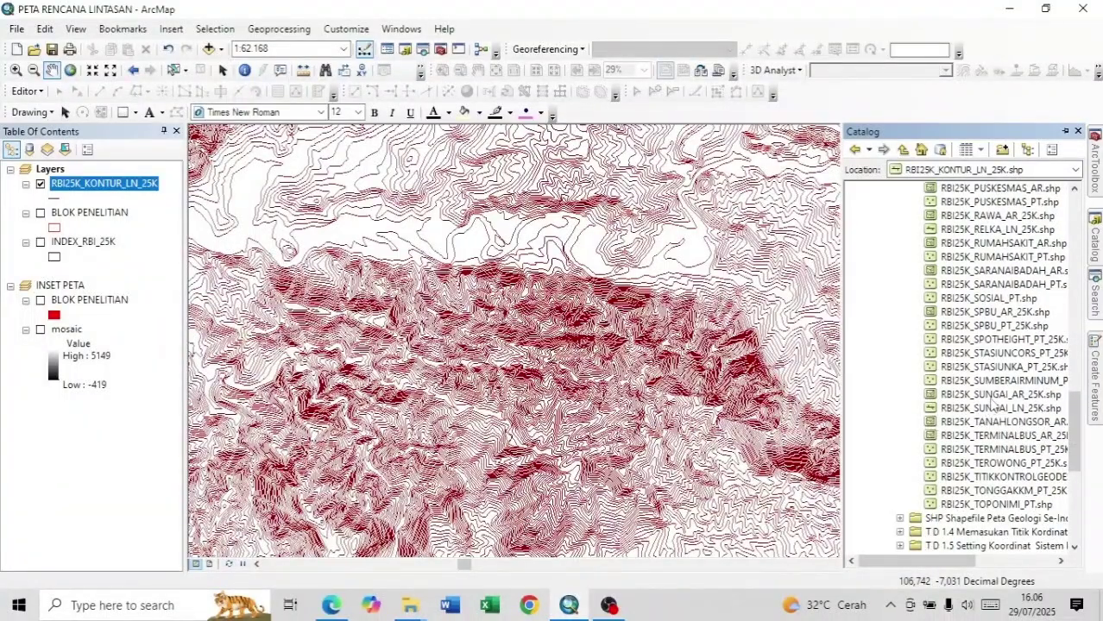
{"action": "left_click", "coordinate": [993, 395]}
{"action": "left_click_drag", "start_coordinate": [994, 402], "coordinate": [115, 180]}
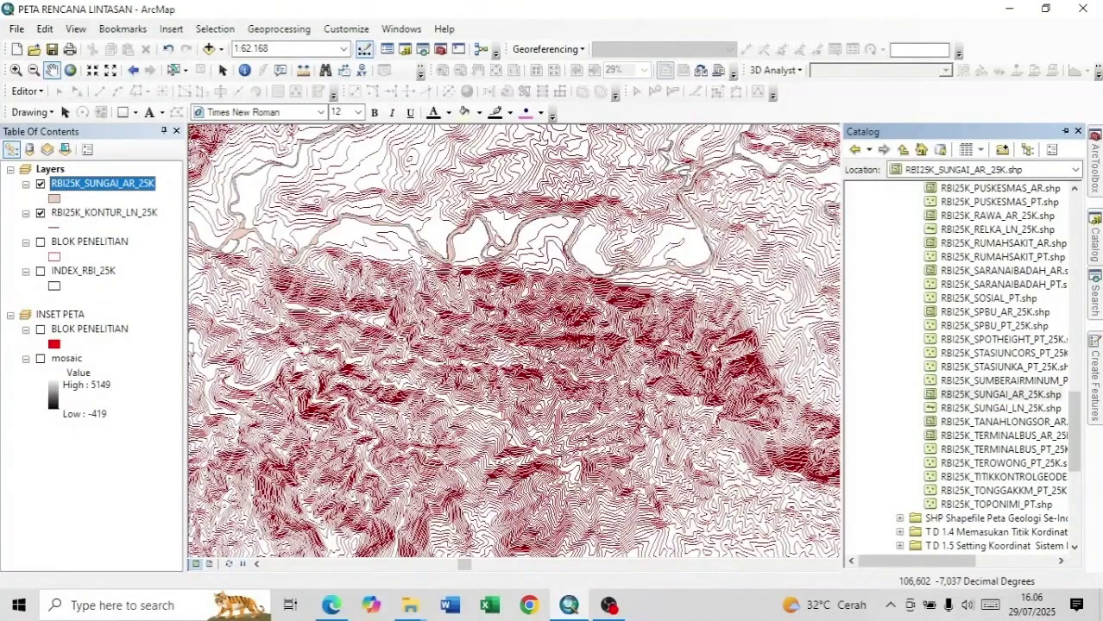
{"action": "mouse_move", "coordinate": [1094, 241]}
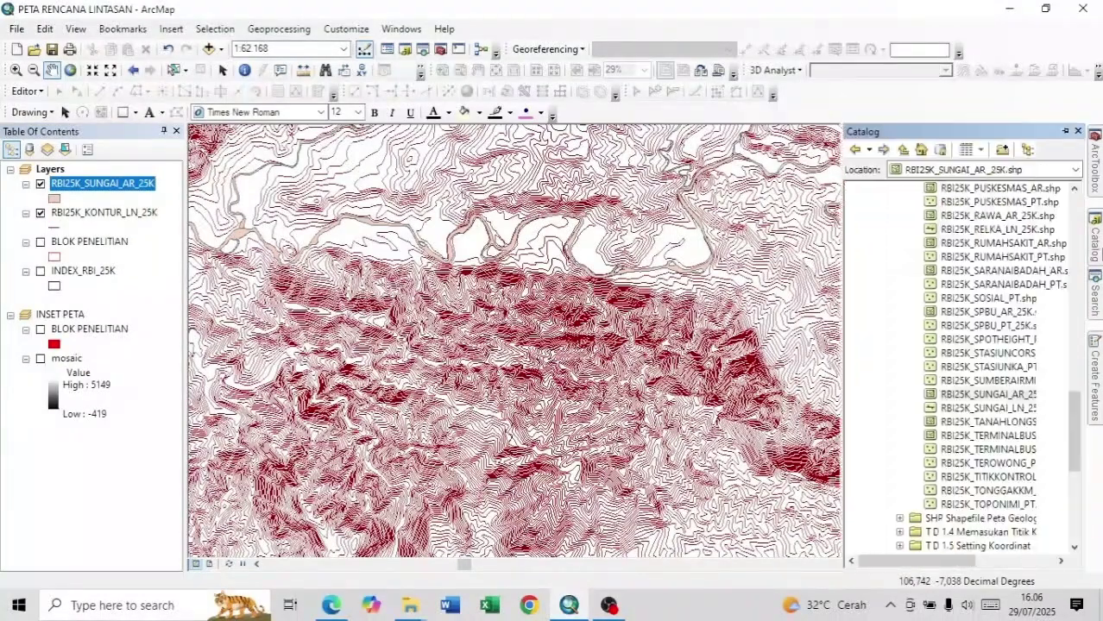
{"action": "left_click", "coordinate": [997, 409]}
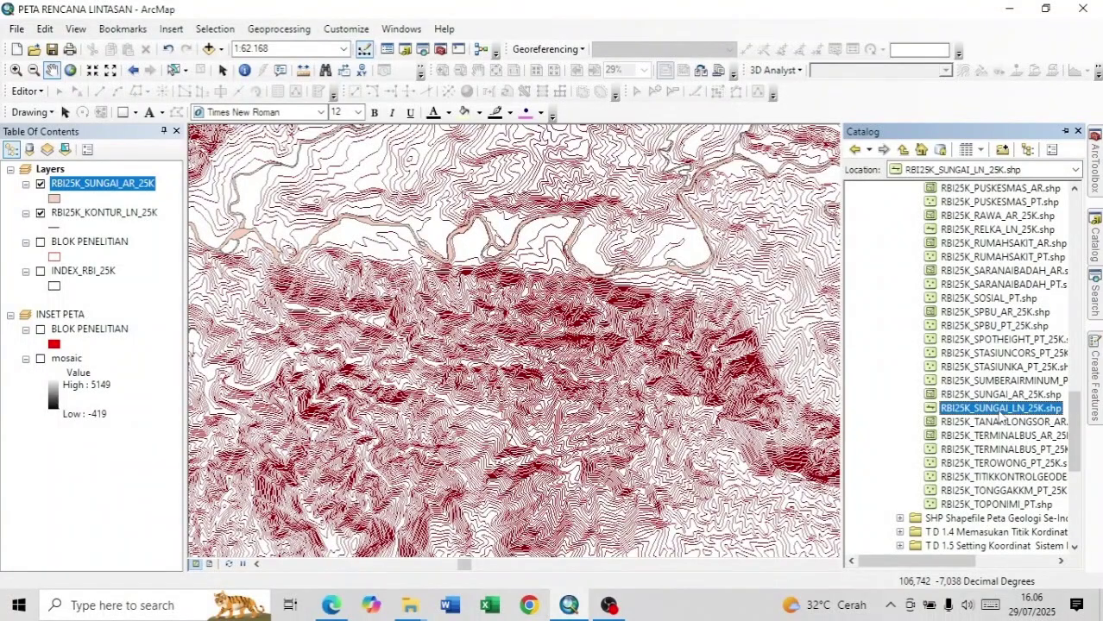
{"action": "left_click_drag", "start_coordinate": [998, 416], "coordinate": [122, 183]}
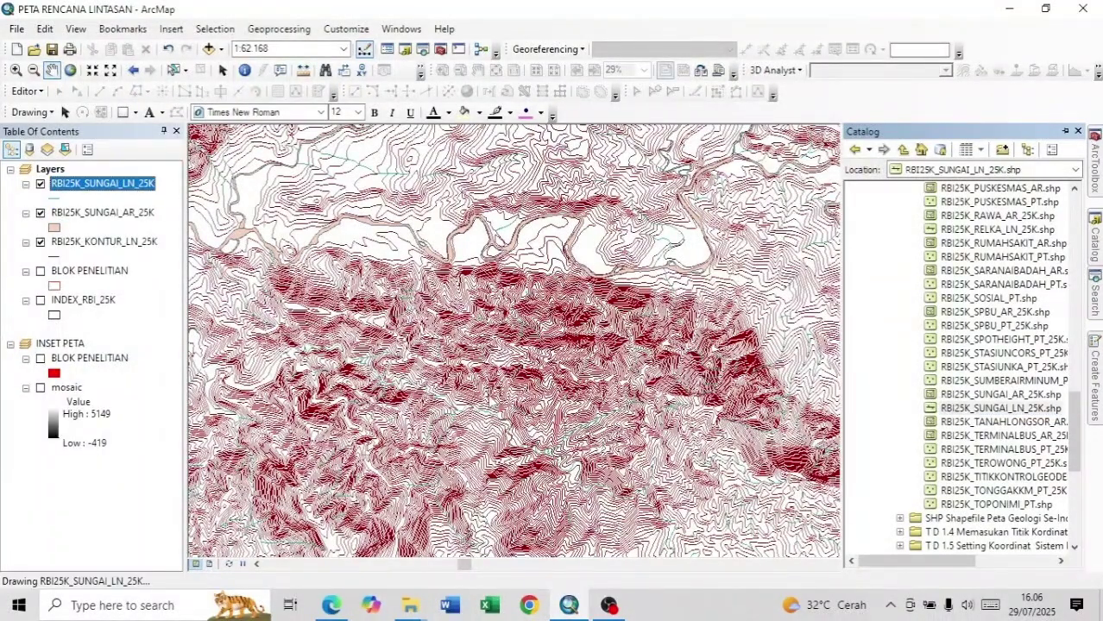
- Add the place-name shapefile RBI25K_TOPONIMI_PT.shp above the river layers in the Layers data frame
{"action": "scroll", "coordinate": [992, 451], "scroll_direction": "down", "scroll_amount": 2}
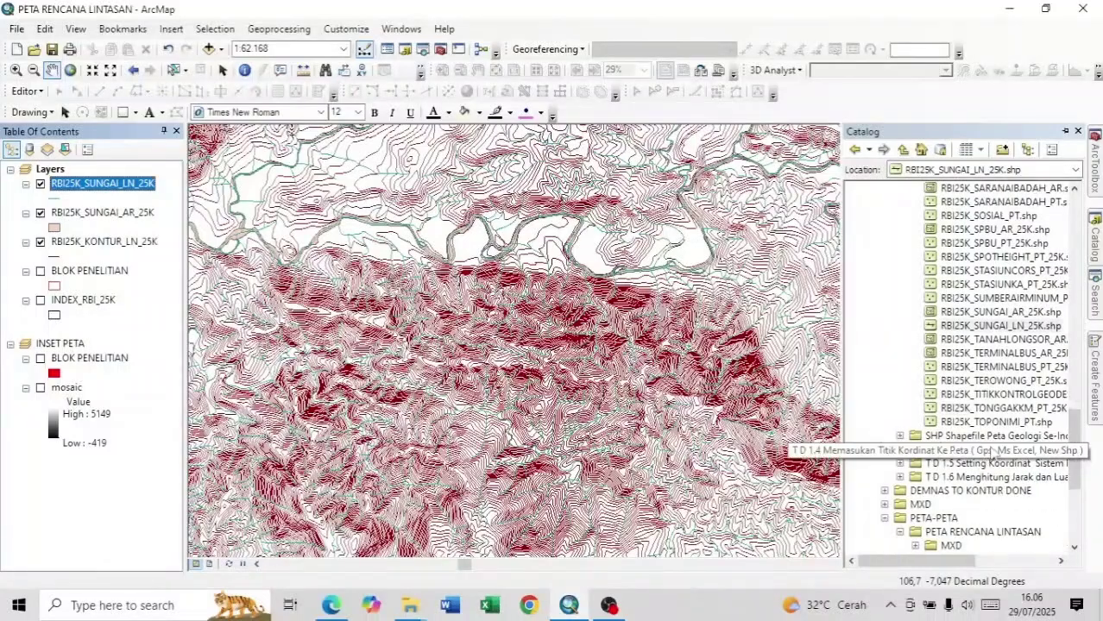
{"action": "scroll", "coordinate": [994, 414], "scroll_direction": "up", "scroll_amount": 1}
{"action": "scroll", "coordinate": [994, 408], "scroll_direction": "down", "scroll_amount": 1}
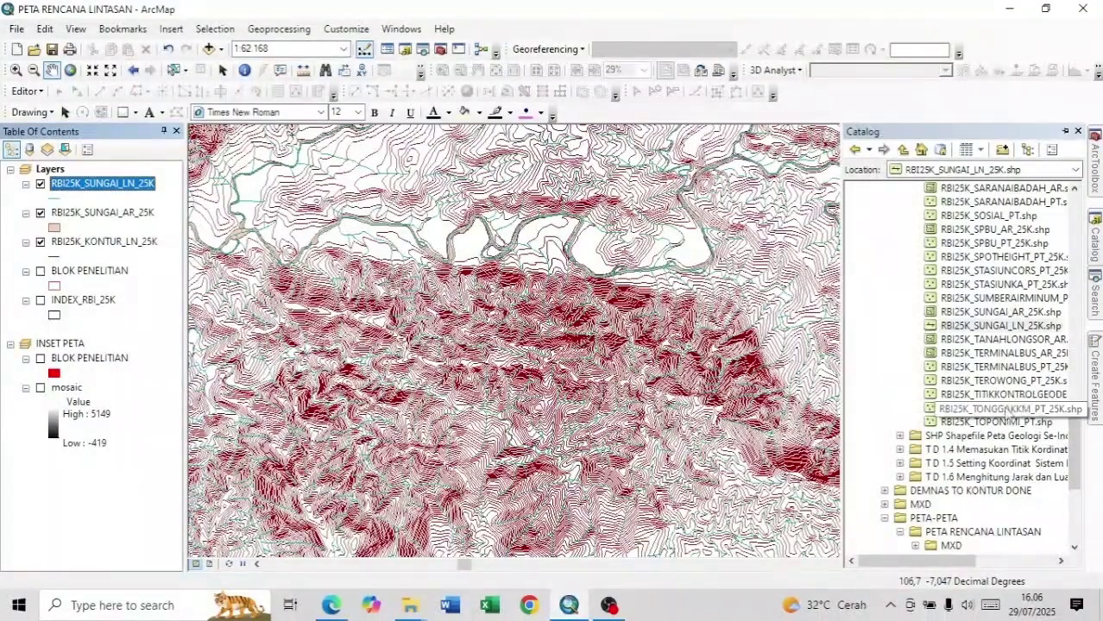
{"action": "left_click", "coordinate": [1005, 422]}
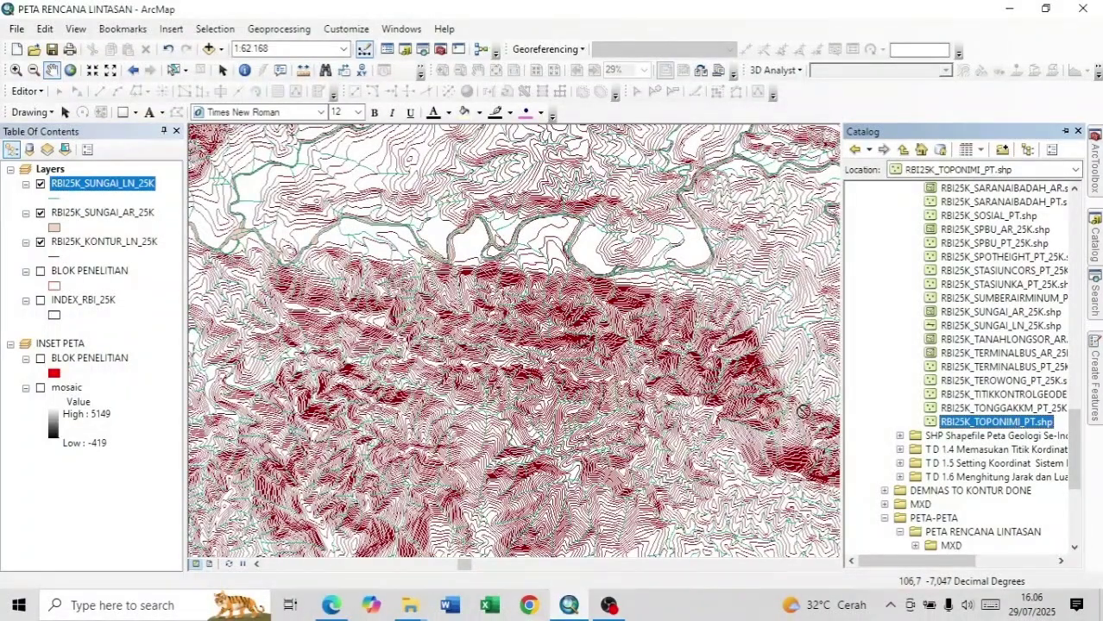
{"action": "mouse_move", "coordinate": [803, 412]}
{"action": "left_mouse_down"}
{"action": "mouse_move", "coordinate": [286, 276]}
{"action": "mouse_move", "coordinate": [125, 198]}
{"action": "mouse_move", "coordinate": [125, 185]}
{"action": "left_mouse_up"}
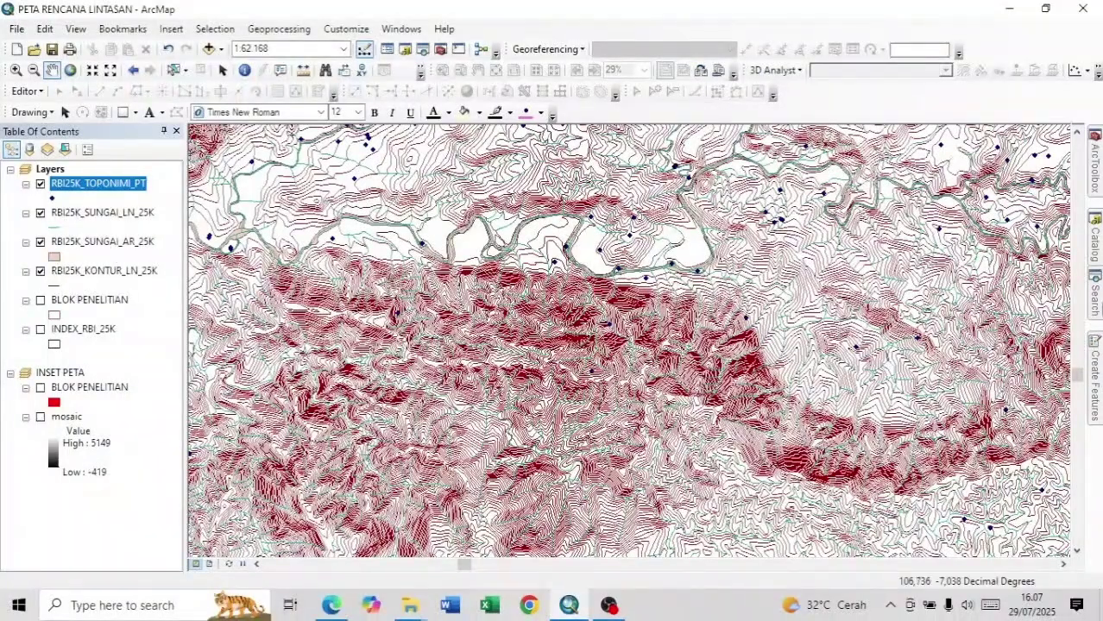
- Add the road shapefile RBI25K_JALAN_LN_25K.shp to the Layers data frame and place the RBI25K_TOPONIMI_PT layer above it
{"action": "left_click", "coordinate": [1094, 245]}
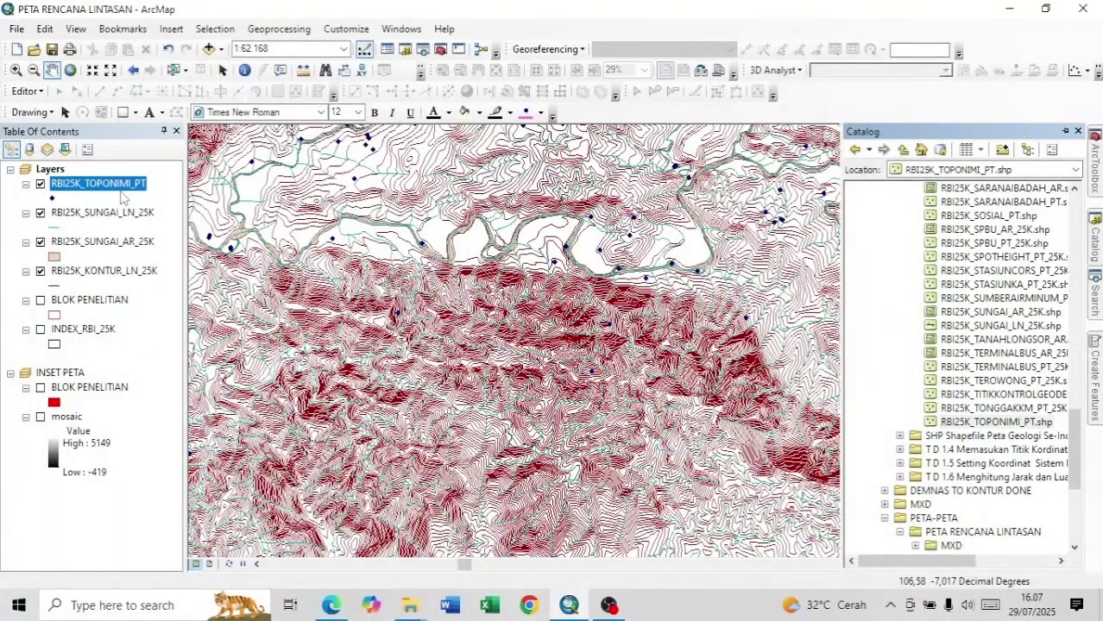
{"action": "scroll", "coordinate": [1006, 345], "scroll_direction": "up", "scroll_amount": 3}
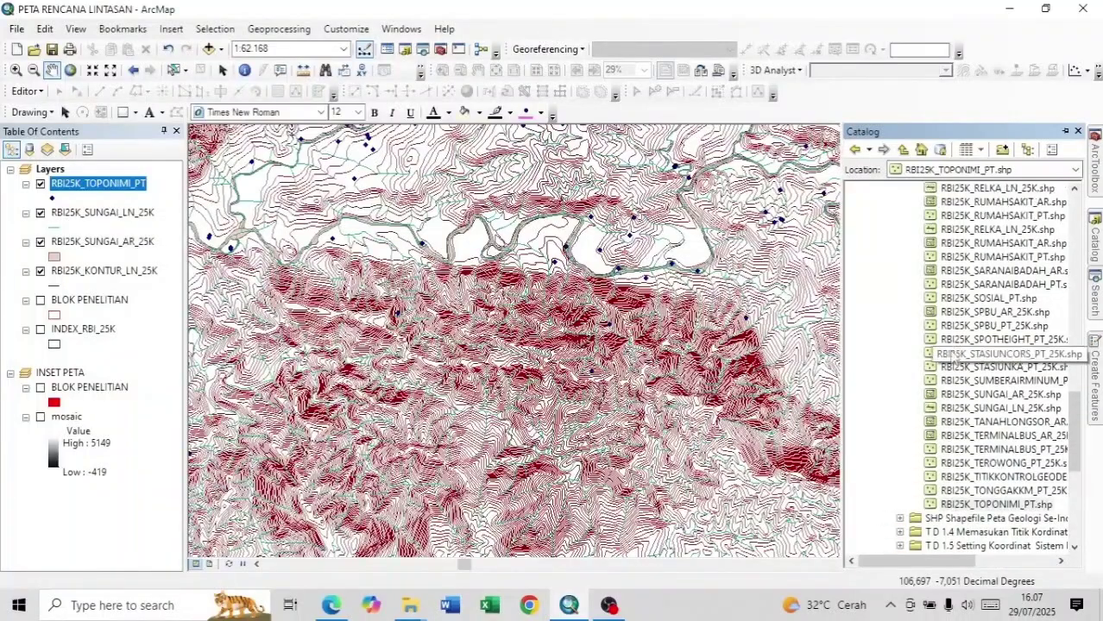
{"action": "scroll", "coordinate": [1006, 336], "scroll_direction": "up", "scroll_amount": 10}
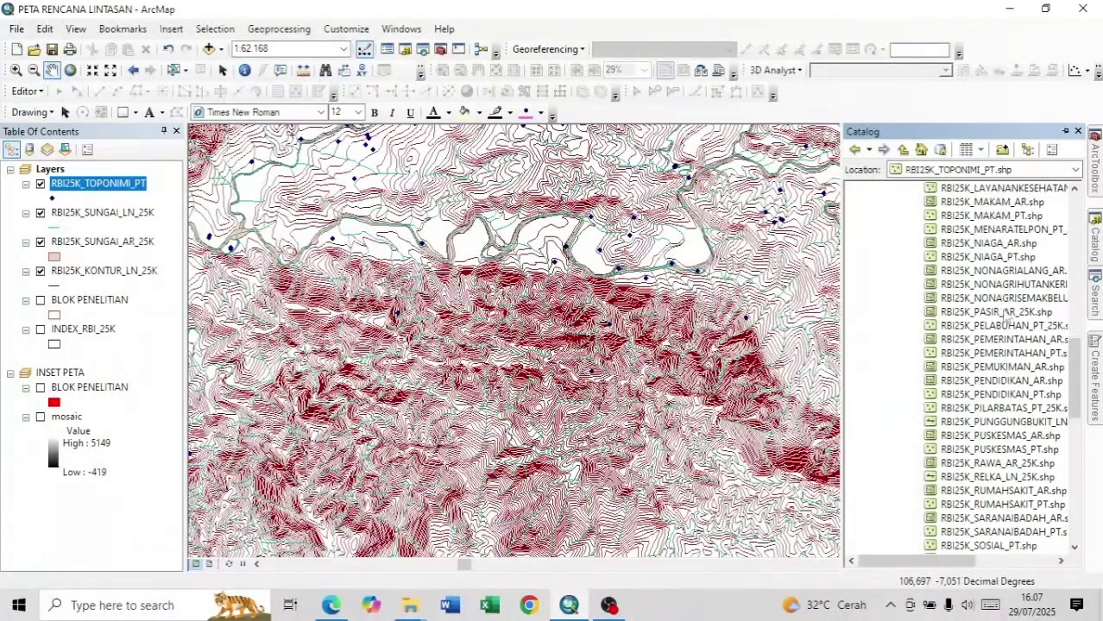
{"action": "scroll", "coordinate": [1001, 289], "scroll_direction": "up", "scroll_amount": 1}
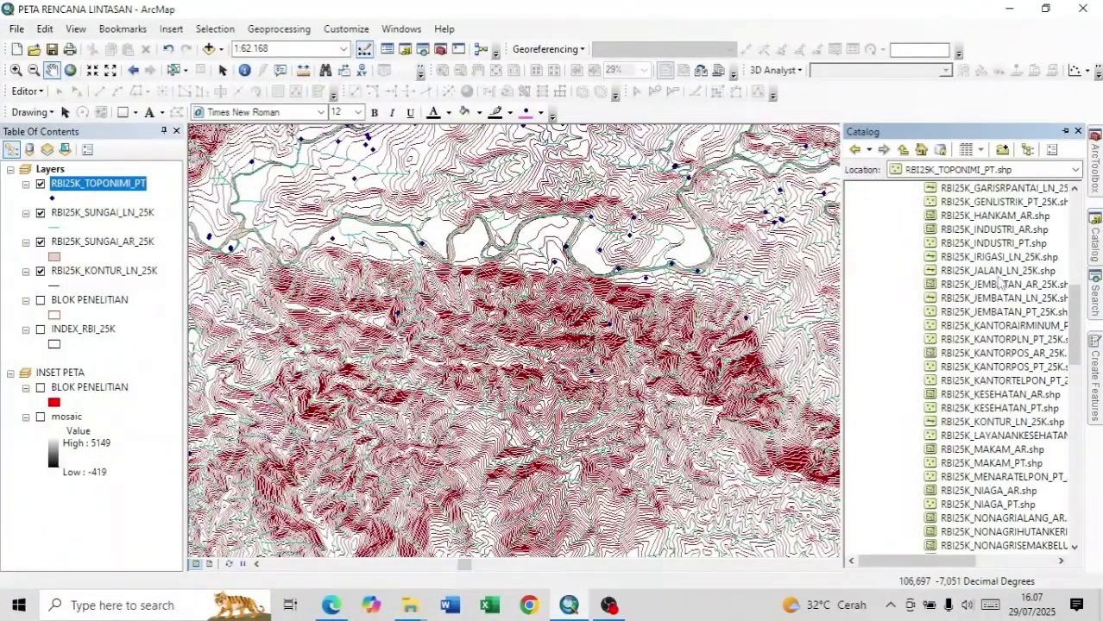
{"action": "left_click", "coordinate": [1010, 273]}
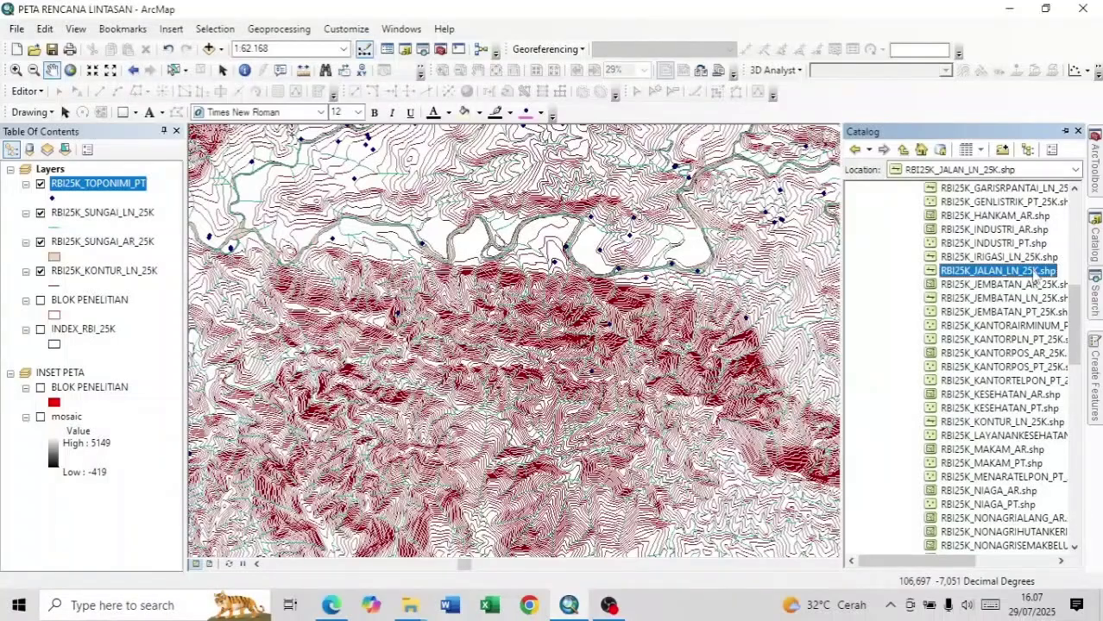
{"action": "left_click_drag", "start_coordinate": [1034, 275], "coordinate": [101, 183]}
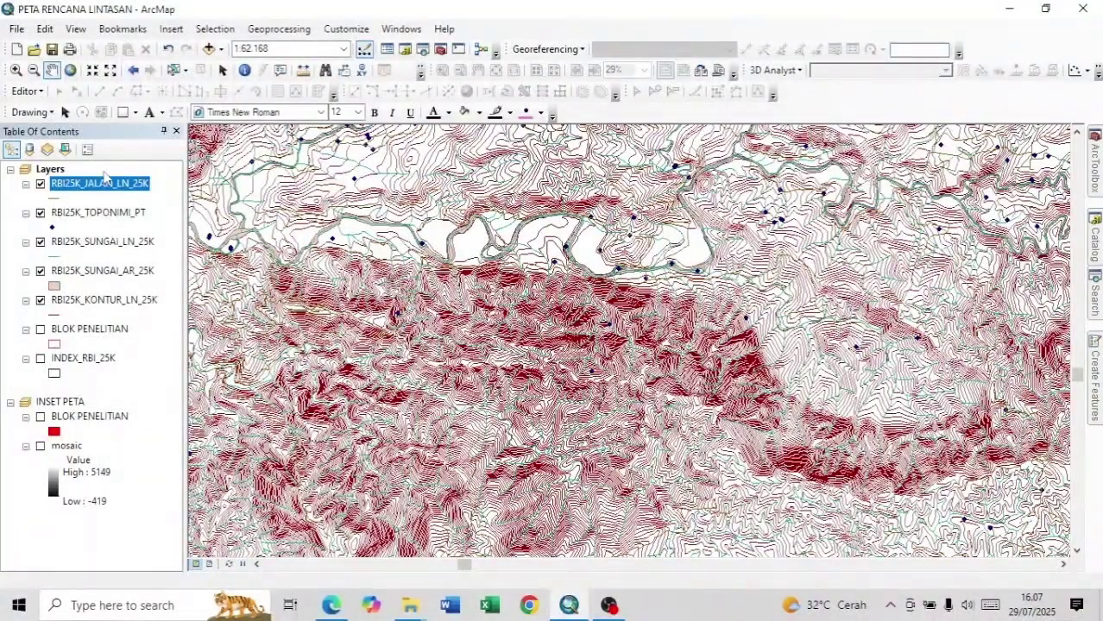
{"action": "left_click", "coordinate": [119, 216]}
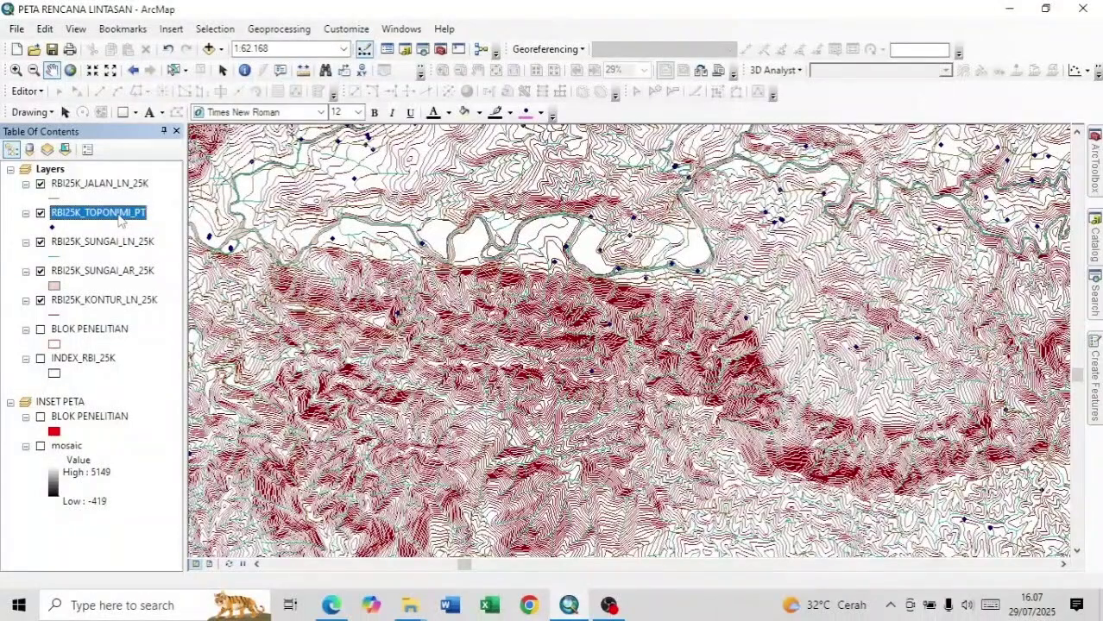
{"action": "left_click_drag", "start_coordinate": [119, 216], "coordinate": [110, 169]}
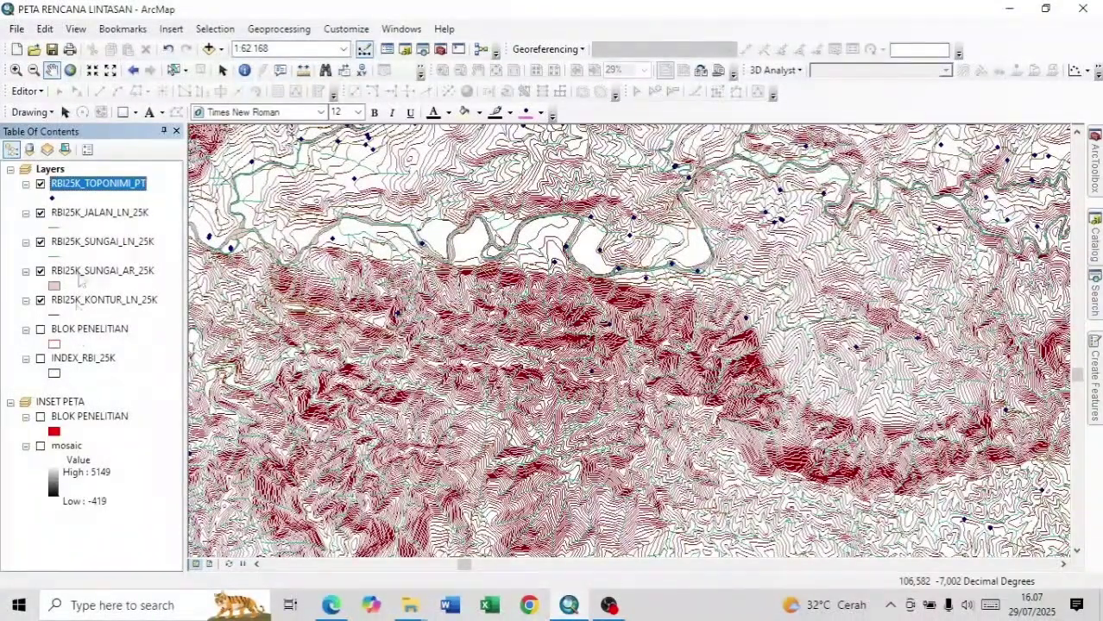
- Remove the INDEX_RBI_25K layer from the Layers data frame
{"action": "left_click", "coordinate": [79, 359]}
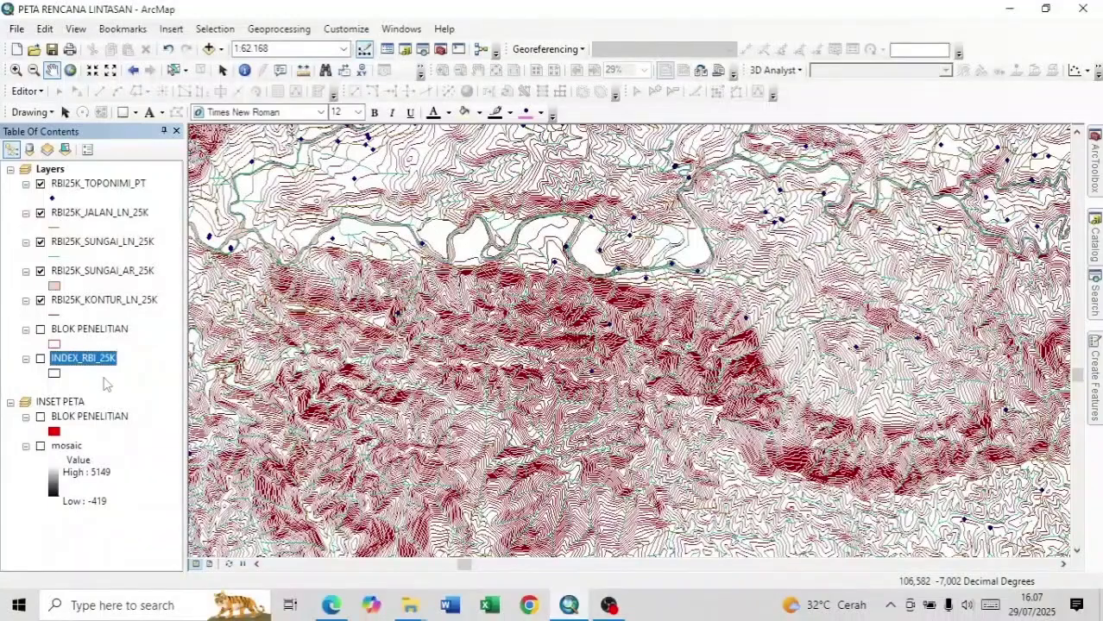
{"action": "right_click", "coordinate": [87, 360]}
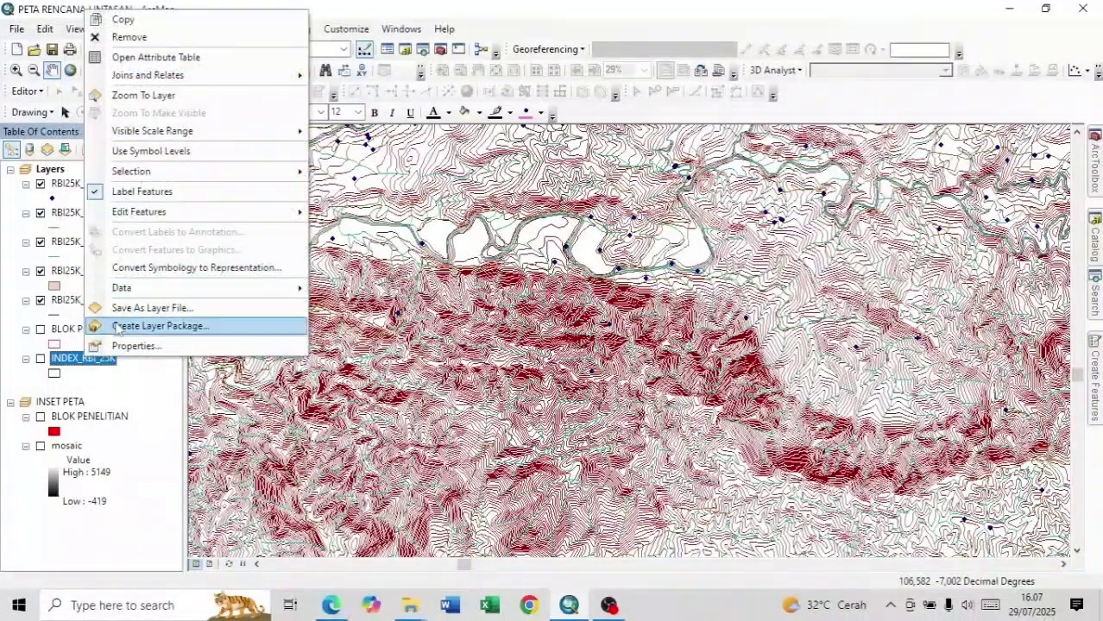
{"action": "left_click", "coordinate": [127, 37]}
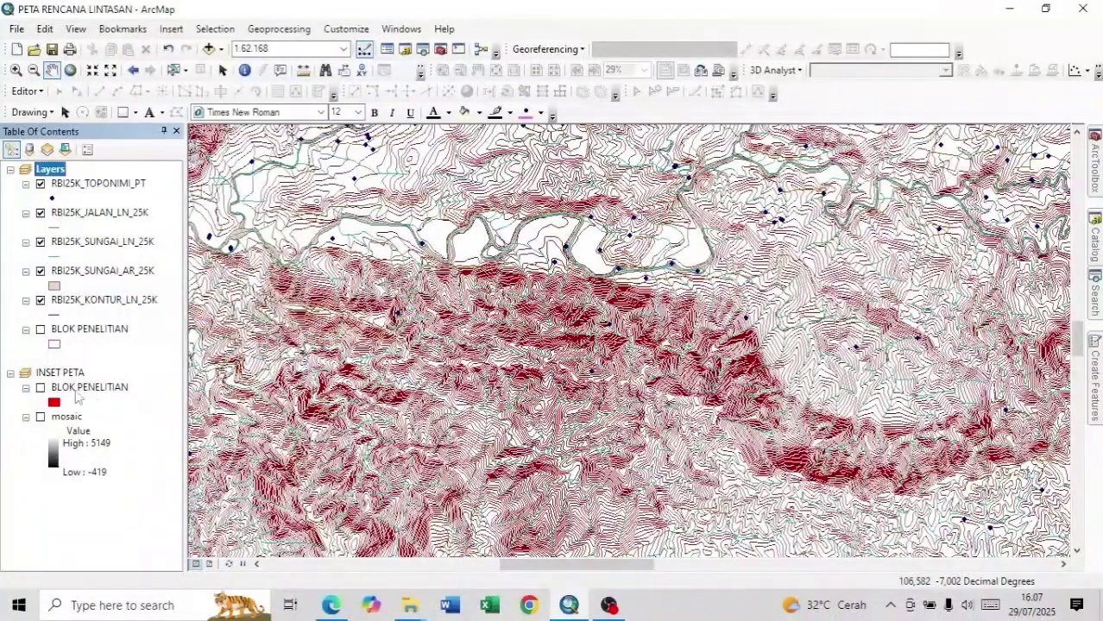
- Collapse the INSET PETA data frame and turn on the BLOK PENELITIAN layer in the Layers data frame
{"action": "left_click", "coordinate": [10, 373]}
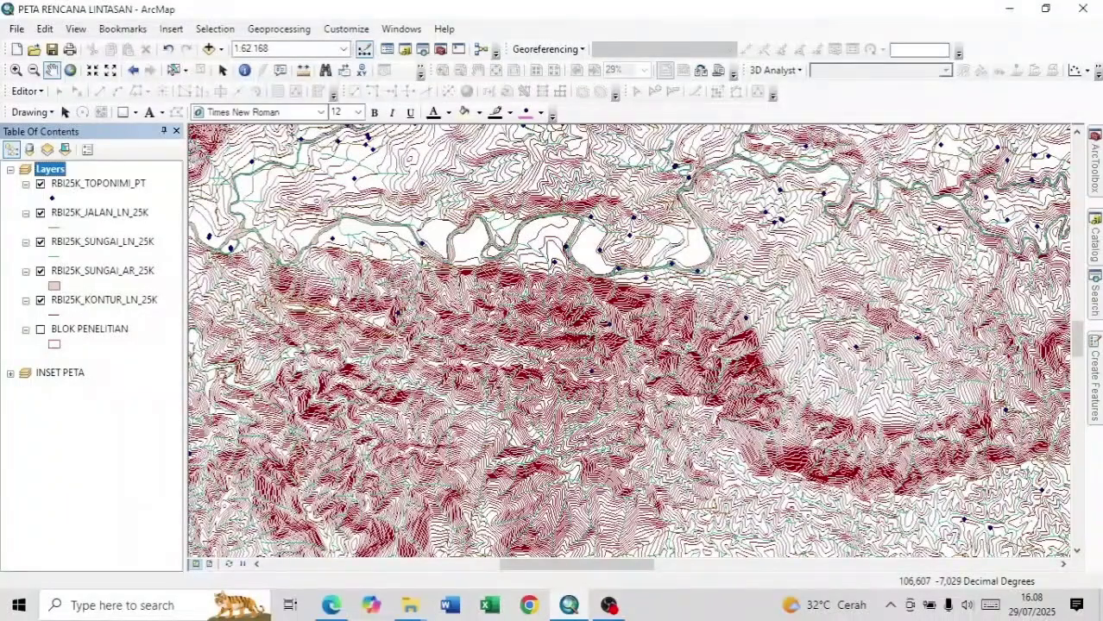
{"action": "left_click", "coordinate": [39, 329]}
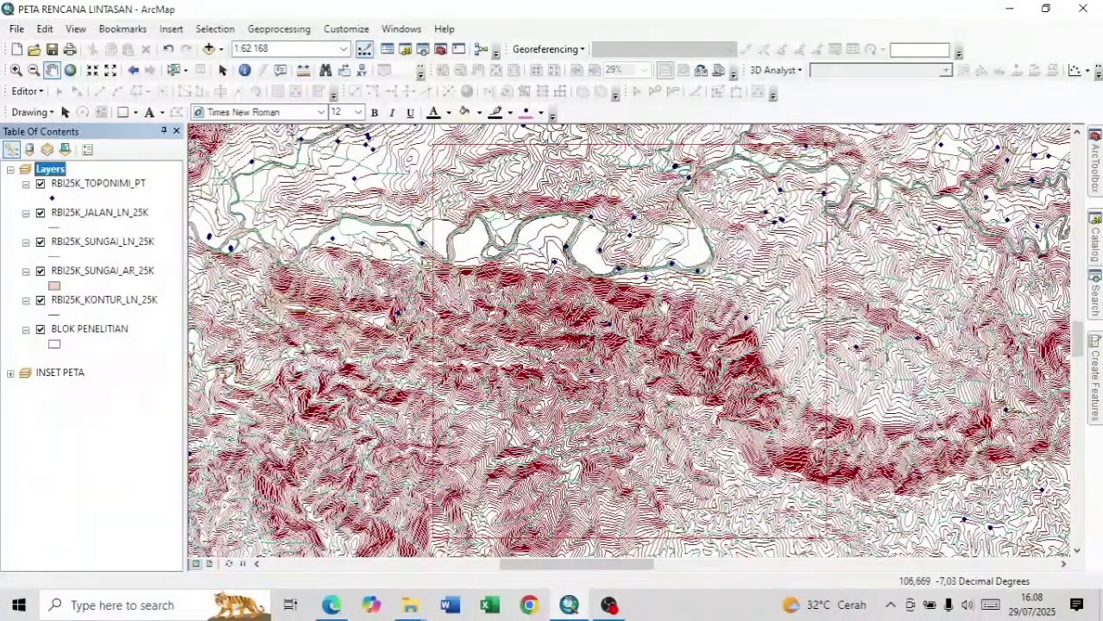
{"action": "scroll", "coordinate": [704, 318], "scroll_direction": "down", "scroll_amount": 1}
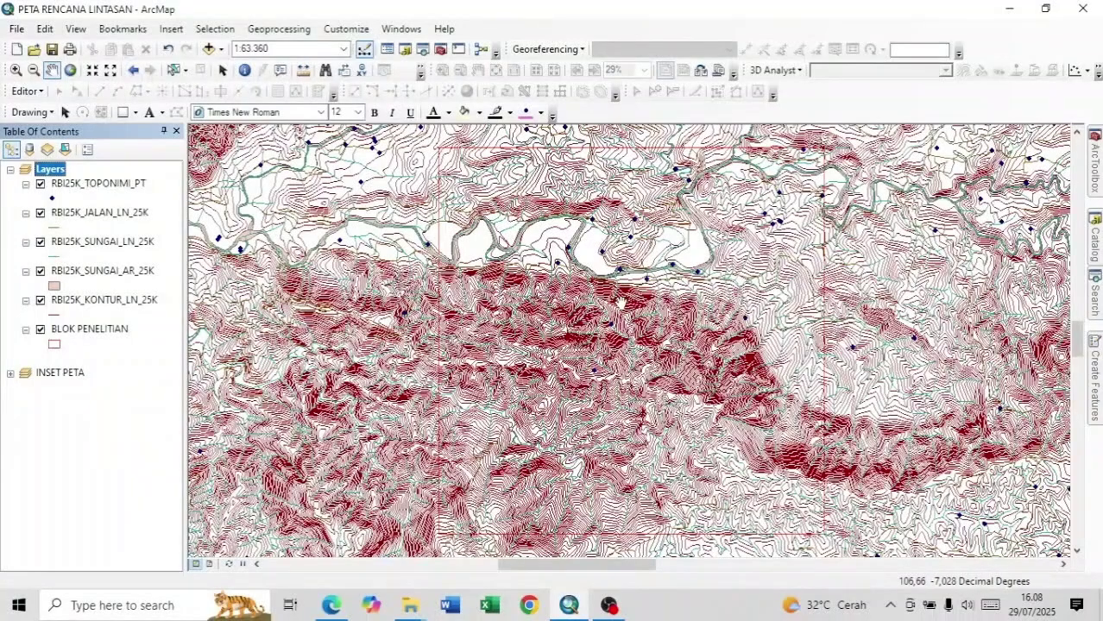
- Set up a Clip with RBI25K_KONTUR_LN_25K as the input features and BLOK PENELITIAN as the clip features
{"action": "left_click", "coordinate": [90, 335]}
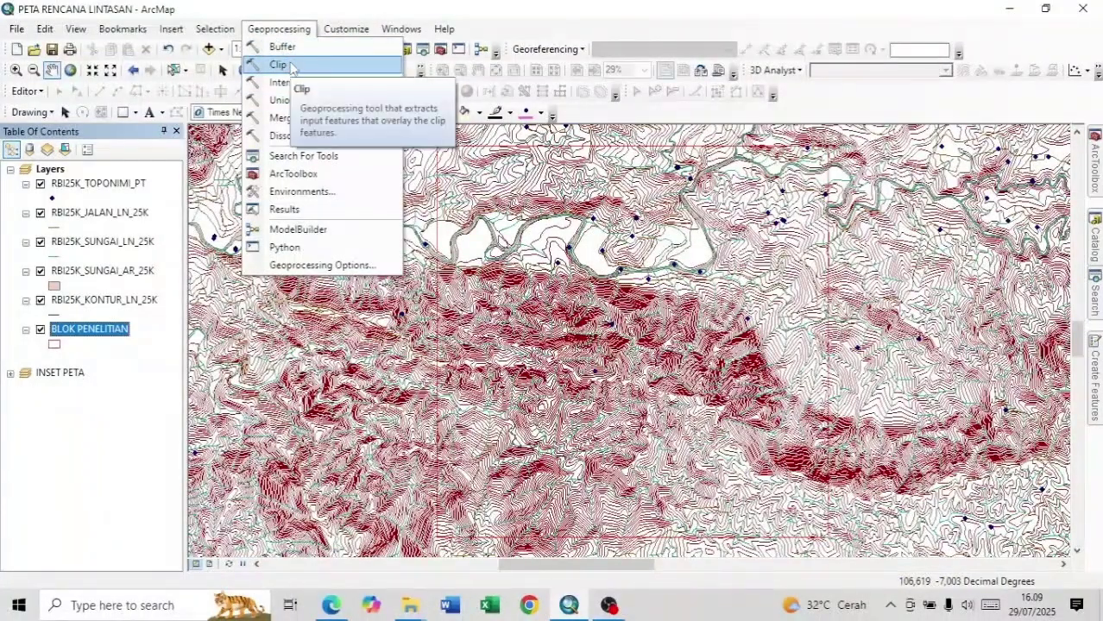
{"action": "left_click", "coordinate": [291, 66]}
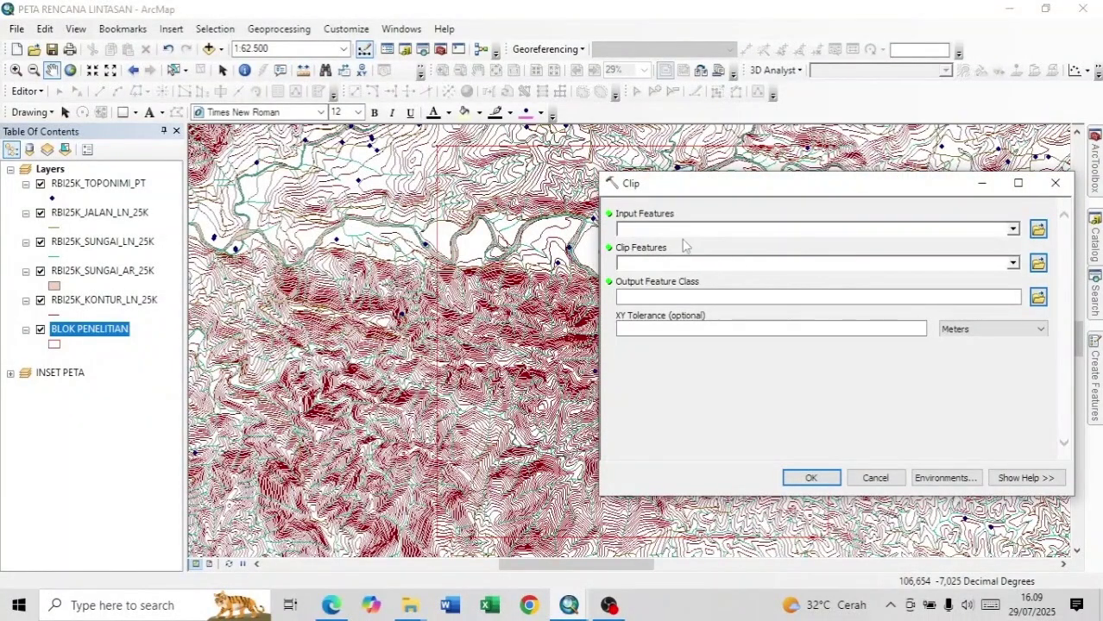
{"action": "left_click", "coordinate": [96, 301]}
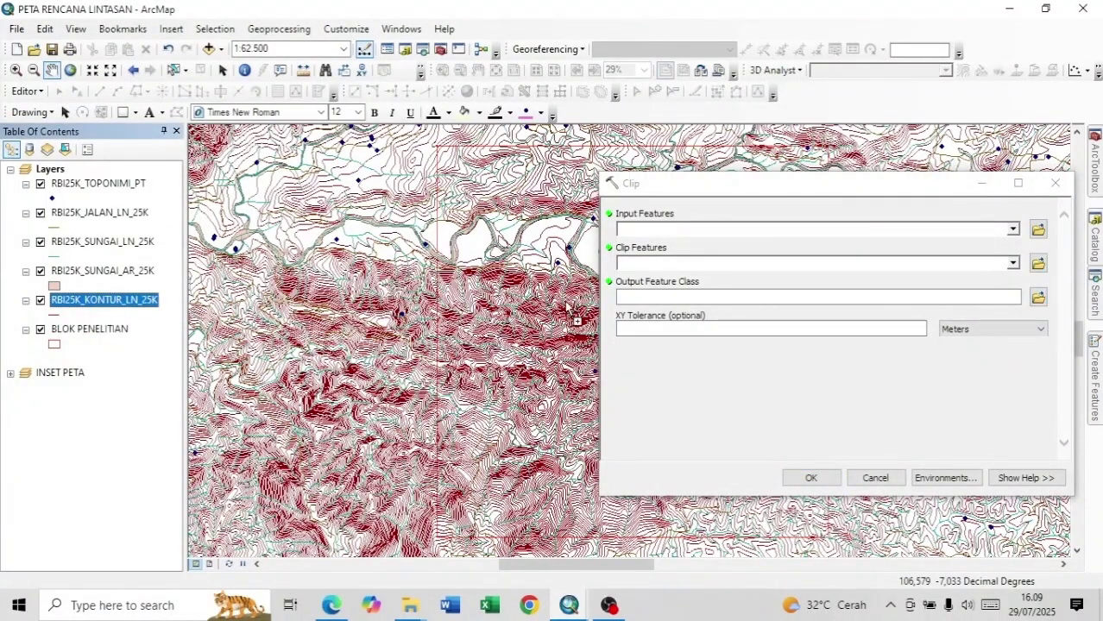
{"action": "left_click_drag", "start_coordinate": [571, 311], "coordinate": [684, 227]}
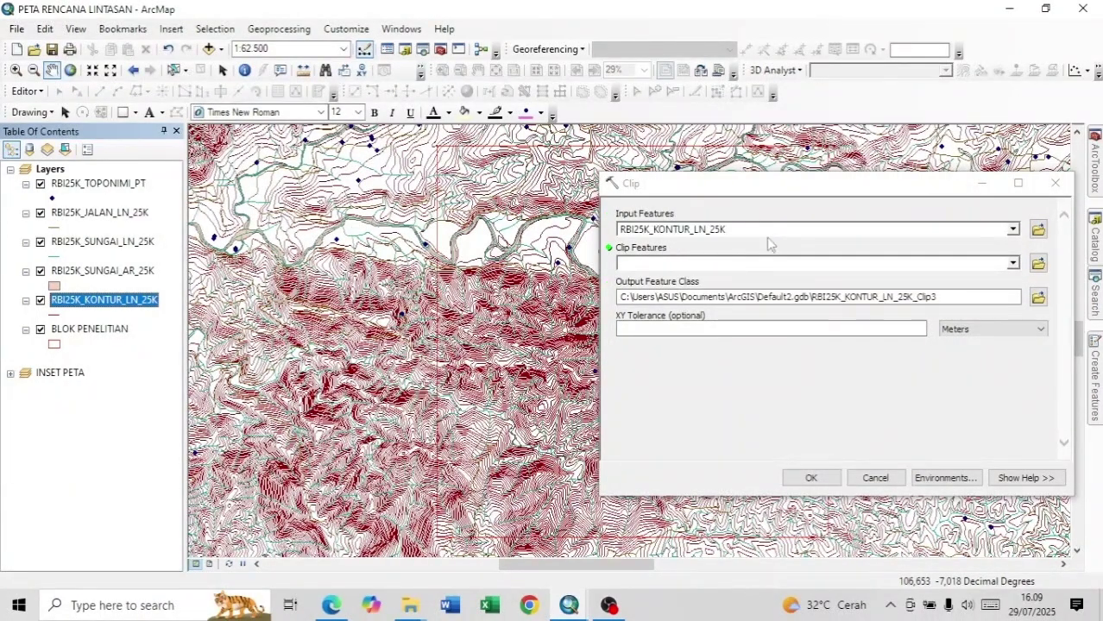
{"action": "left_click", "coordinate": [1013, 264]}
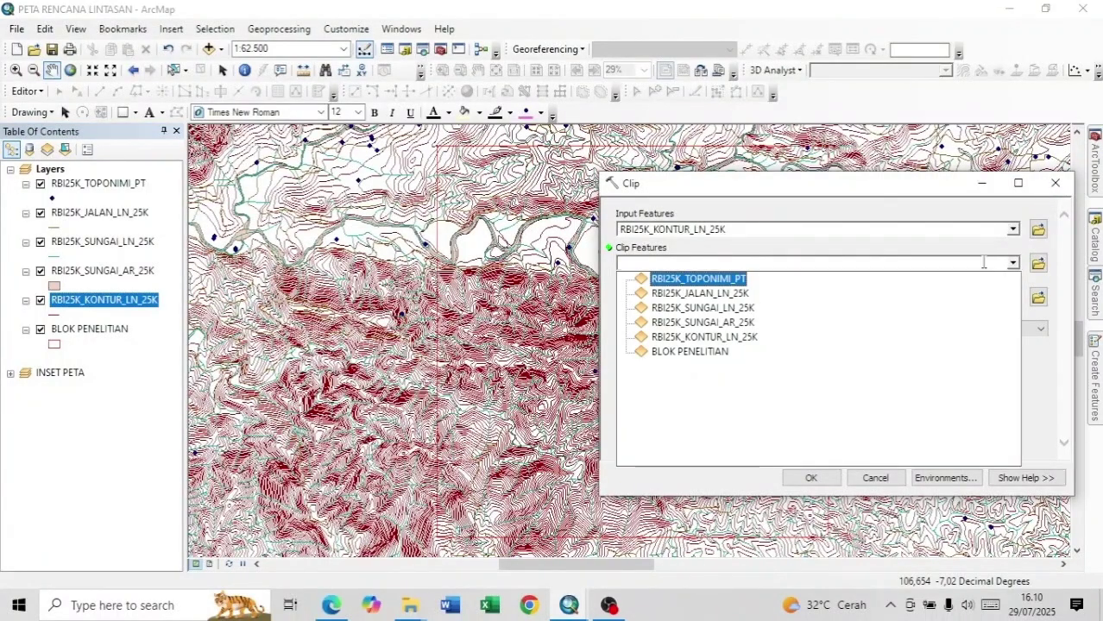
{"action": "left_click", "coordinate": [699, 354]}
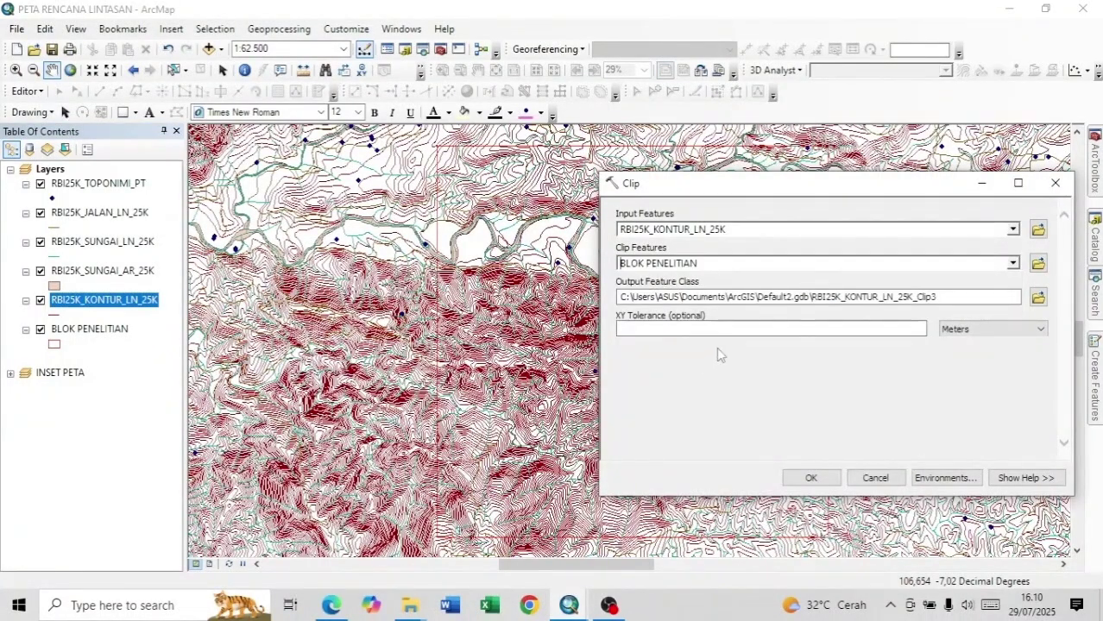
- Set the Clip output to Kontur LN Clip in E:\BELAJAR ARCGIS\PETA-PETA\PETA RENCANA LINTASAN\SHP and run the tool
{"action": "left_click", "coordinate": [1040, 301]}
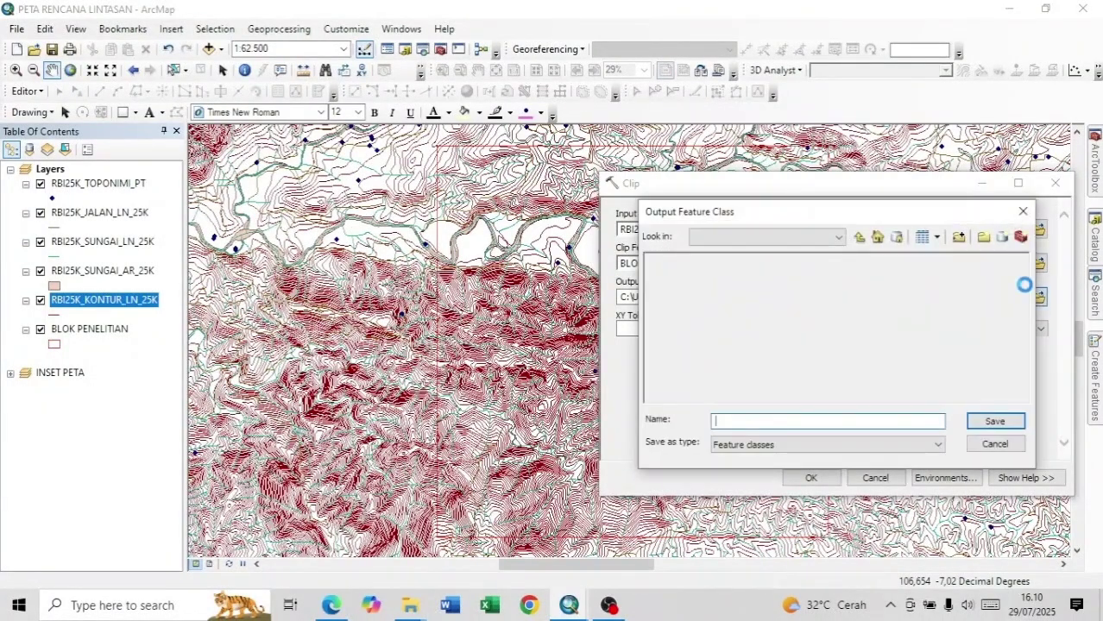
{"action": "left_click", "coordinate": [861, 240]}
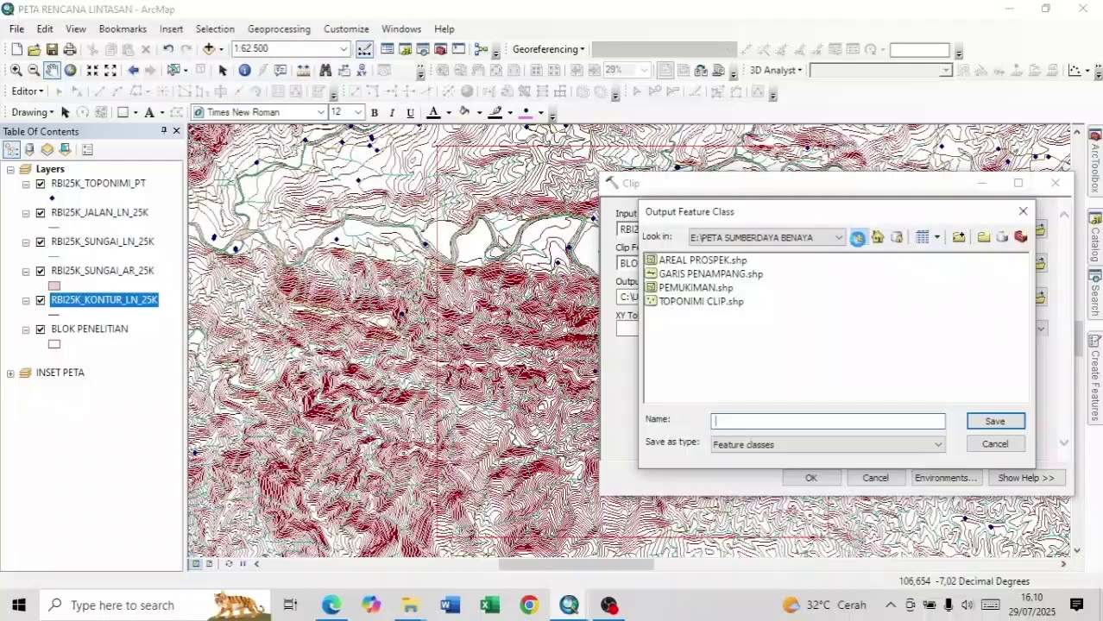
{"action": "left_click", "coordinate": [860, 240]}
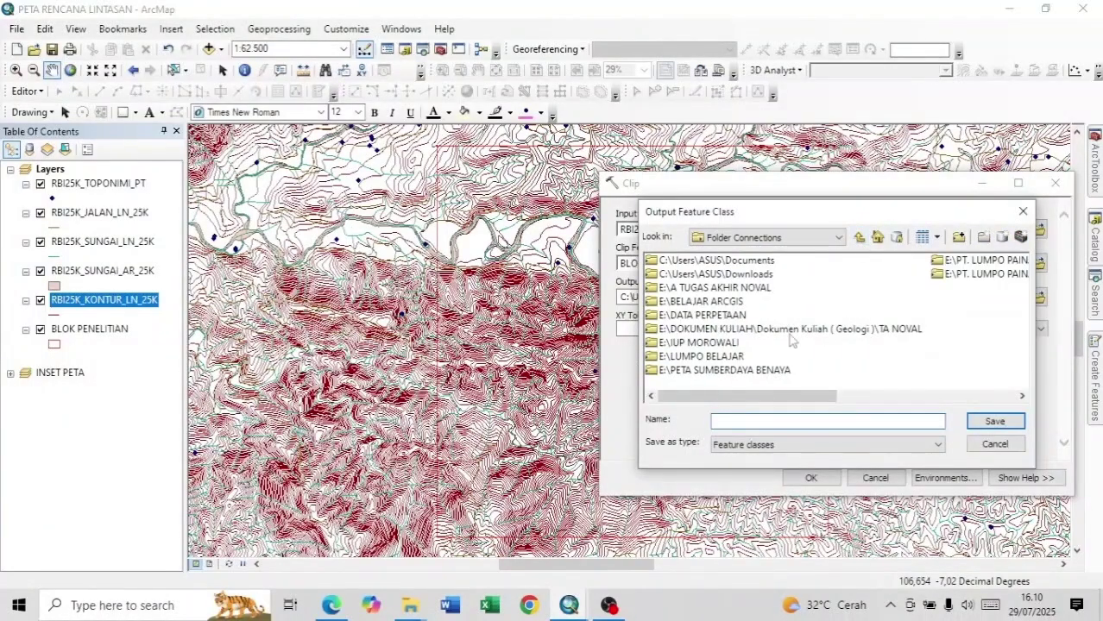
{"action": "double_click", "coordinate": [725, 302]}
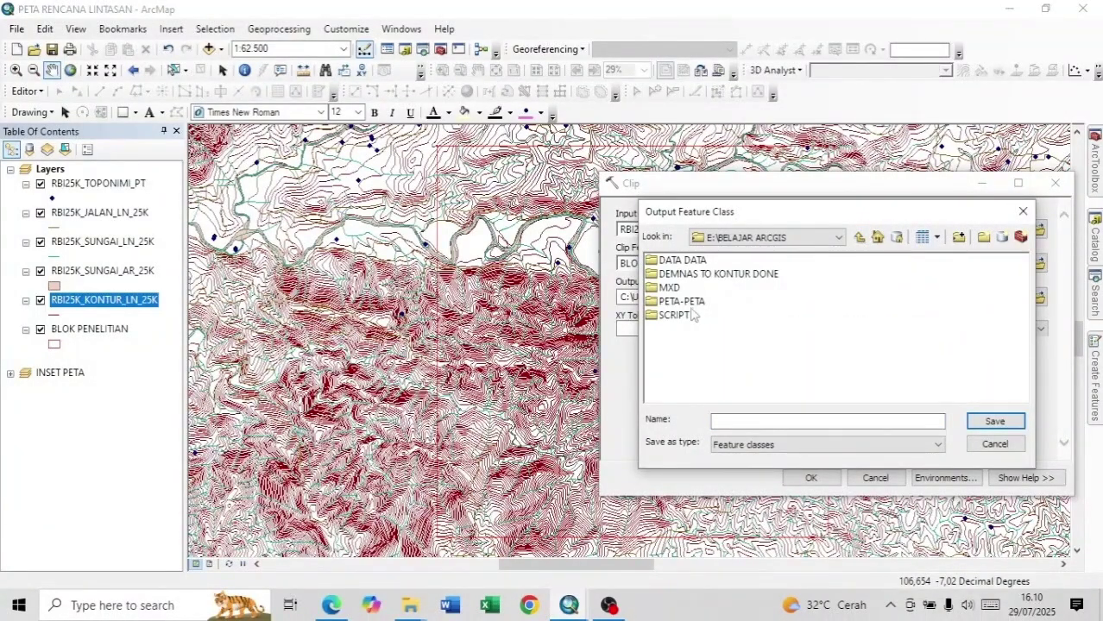
{"action": "double_click", "coordinate": [688, 303]}
{"action": "left_click", "coordinate": [725, 261]}
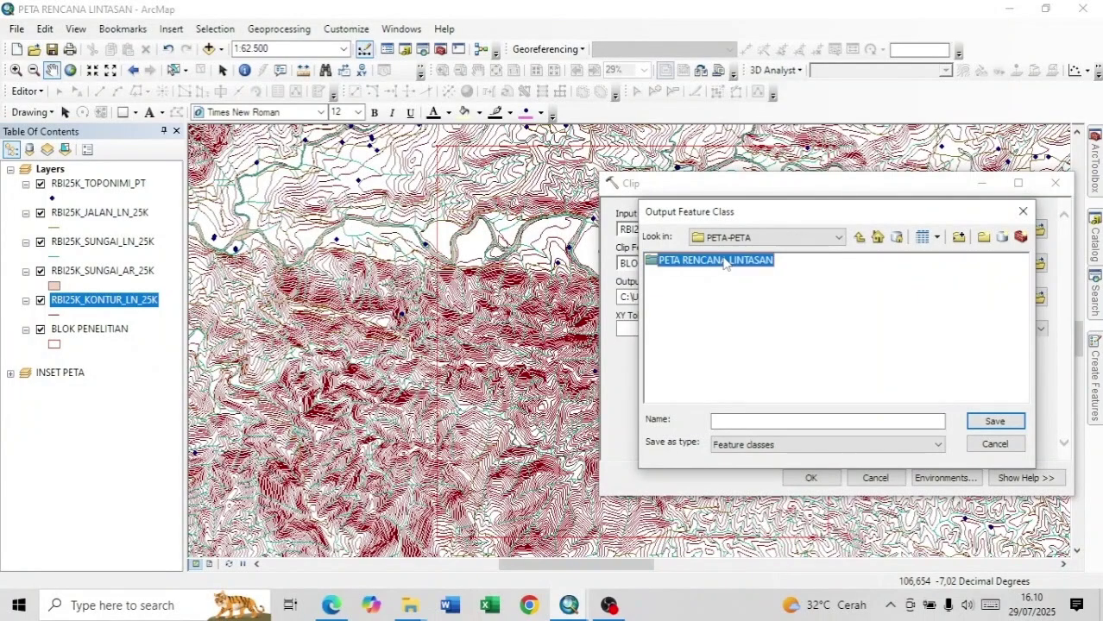
{"action": "double_click", "coordinate": [725, 262]}
{"action": "double_click", "coordinate": [664, 290]}
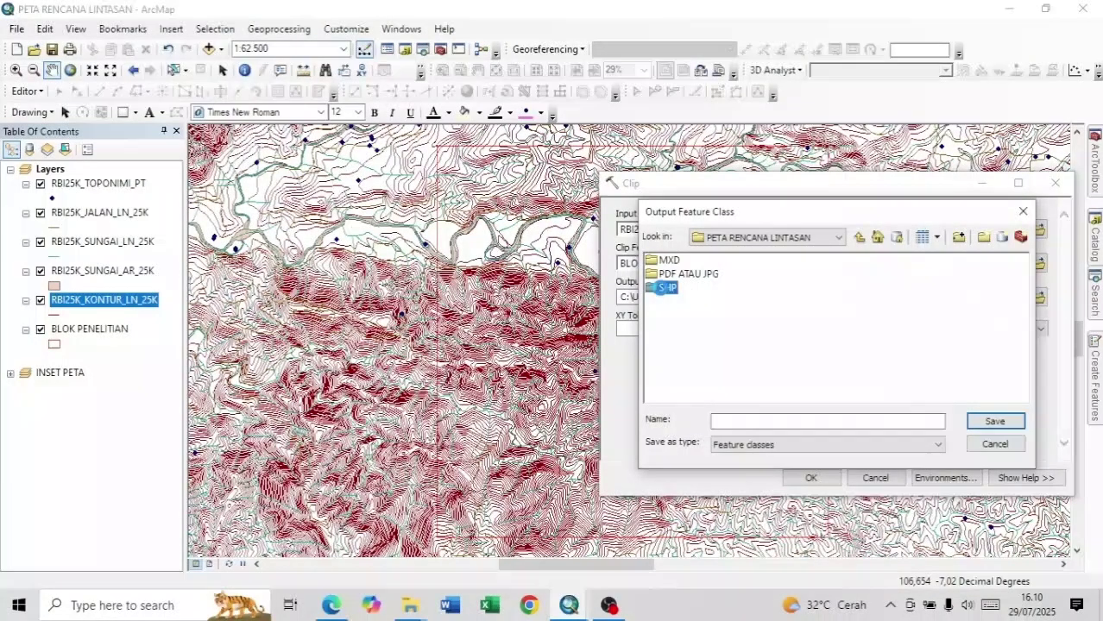
{"action": "left_click", "coordinate": [754, 423]}
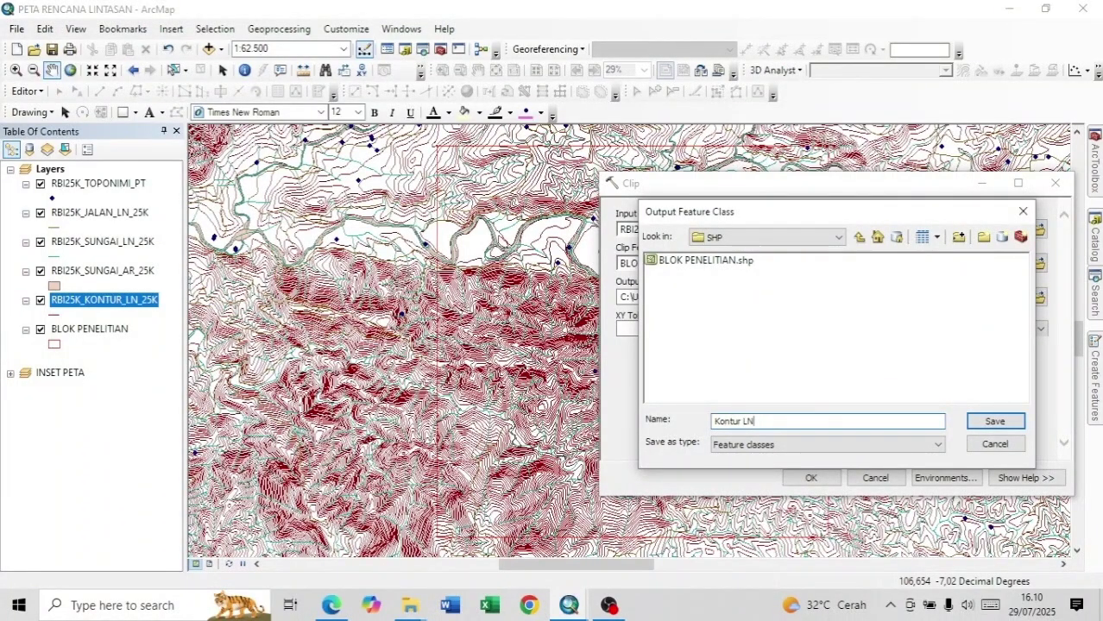
{"action": "type", "text": "Kontur LN"}
{"action": "left_click", "coordinate": [992, 421]}
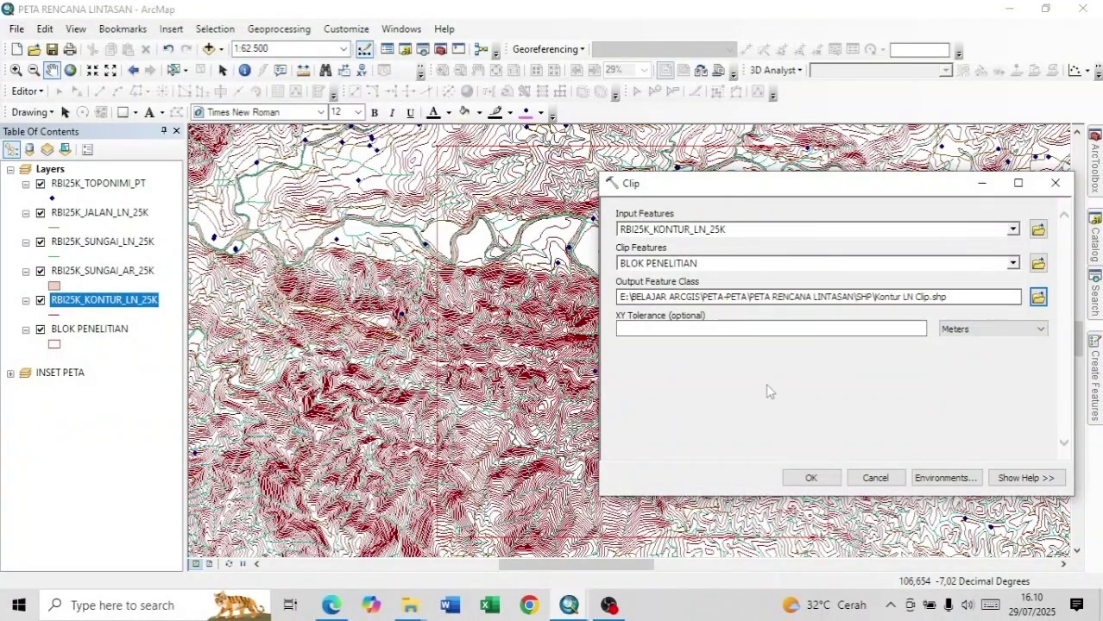
{"action": "left_click", "coordinate": [815, 478]}
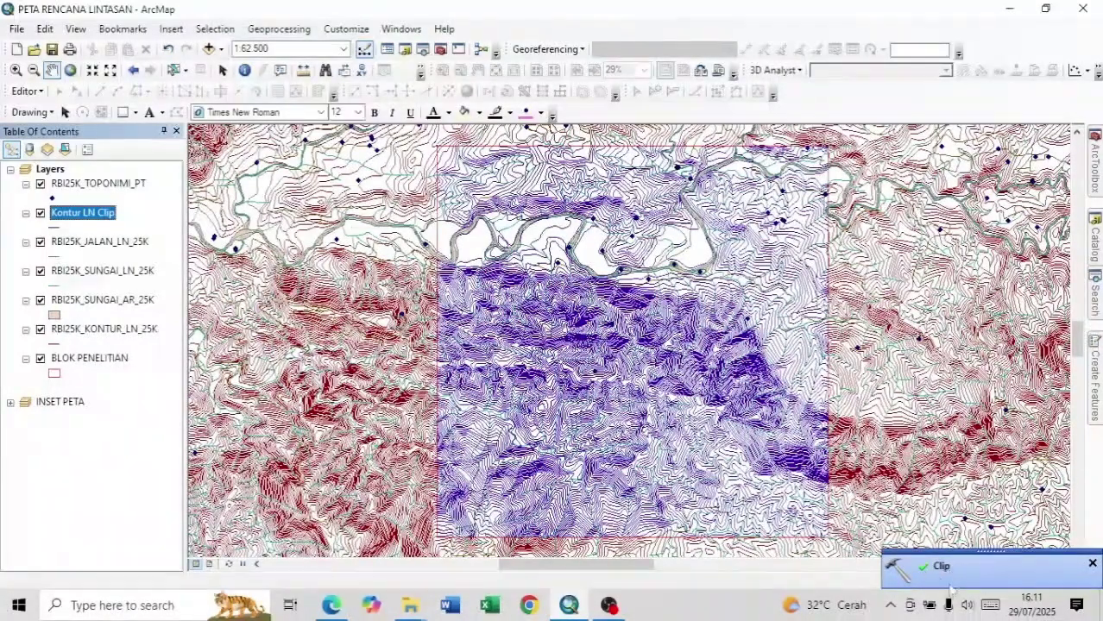
- Remove the unclipped RBI25K_KONTUR_LN_25K layer from the Layers data frame
{"action": "left_click", "coordinate": [103, 333]}
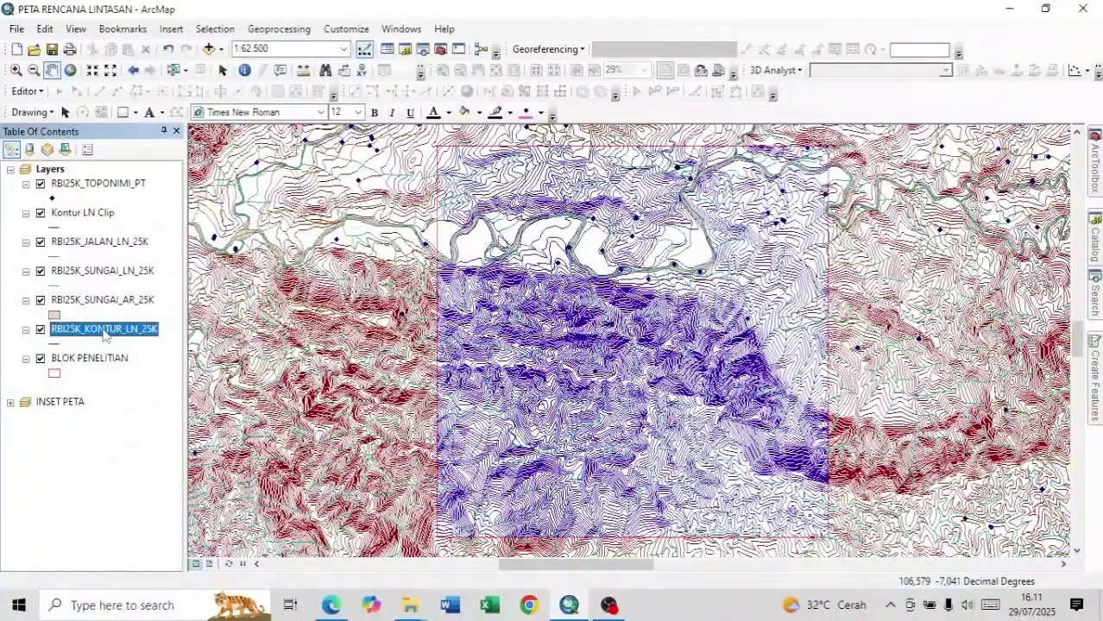
{"action": "right_click", "coordinate": [103, 333]}
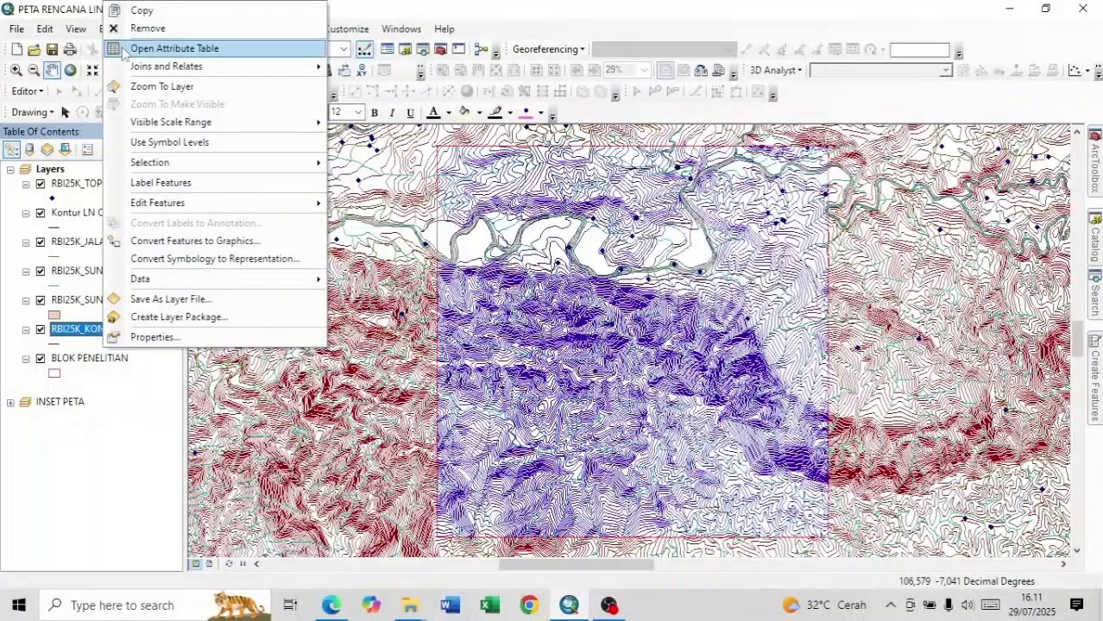
{"action": "left_click", "coordinate": [146, 28]}
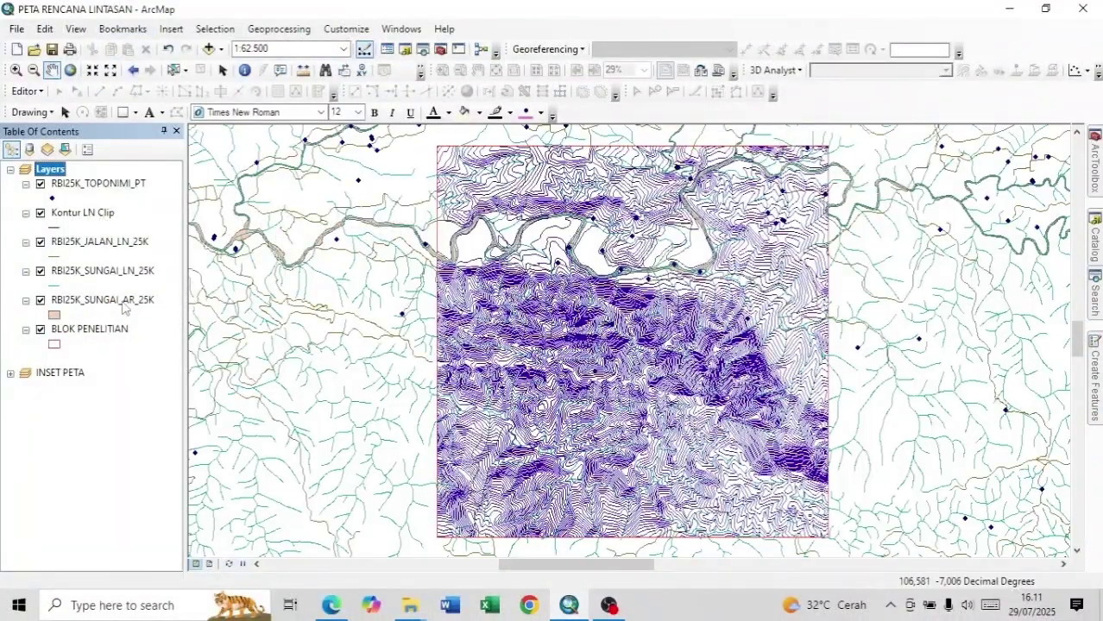
- Clip RBI25K_SUNGAI_AR_25K to BLOK PENELITIAN and save the result in the SHP folder as Sungai AR Clip
{"action": "left_click", "coordinate": [289, 31]}
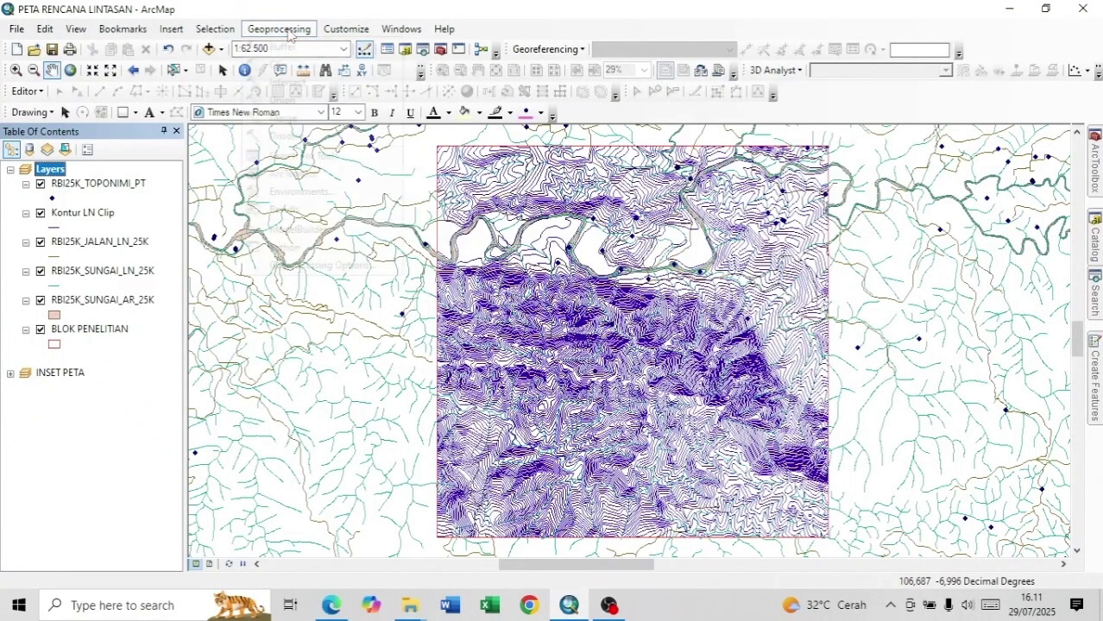
{"action": "left_click", "coordinate": [290, 66]}
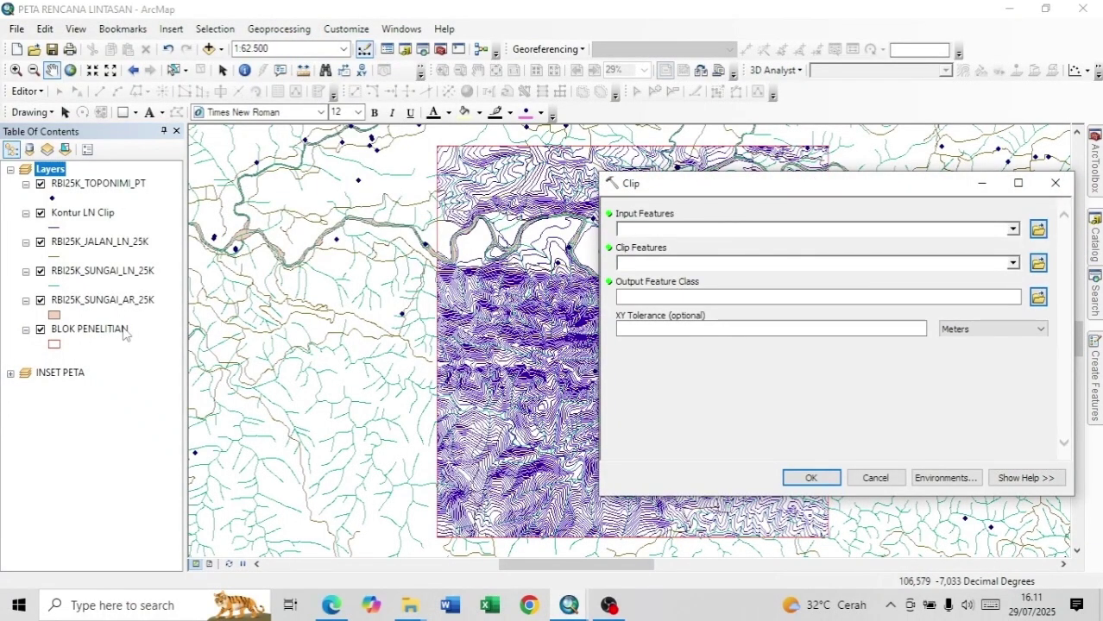
{"action": "left_click", "coordinate": [101, 302]}
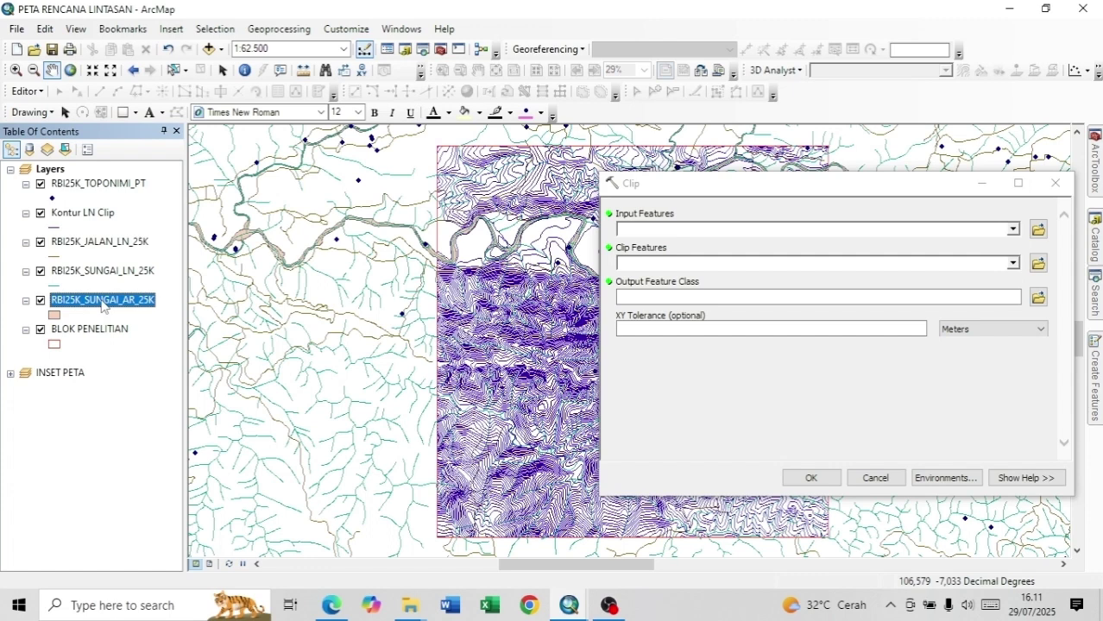
{"action": "left_click_drag", "start_coordinate": [102, 302], "coordinate": [731, 232]}
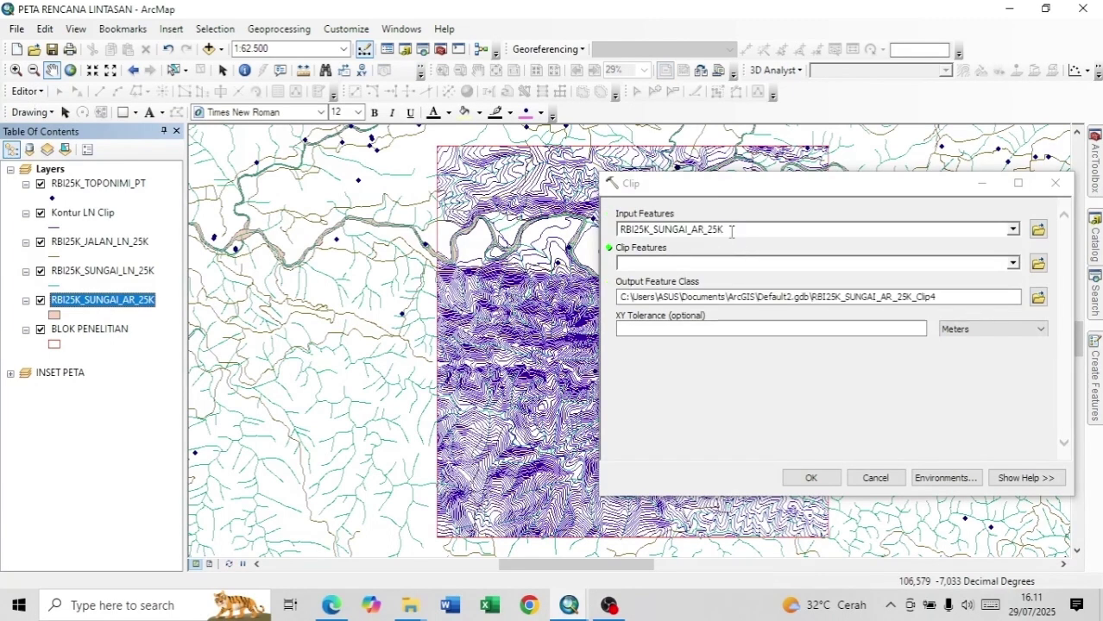
{"action": "left_click", "coordinate": [1013, 263]}
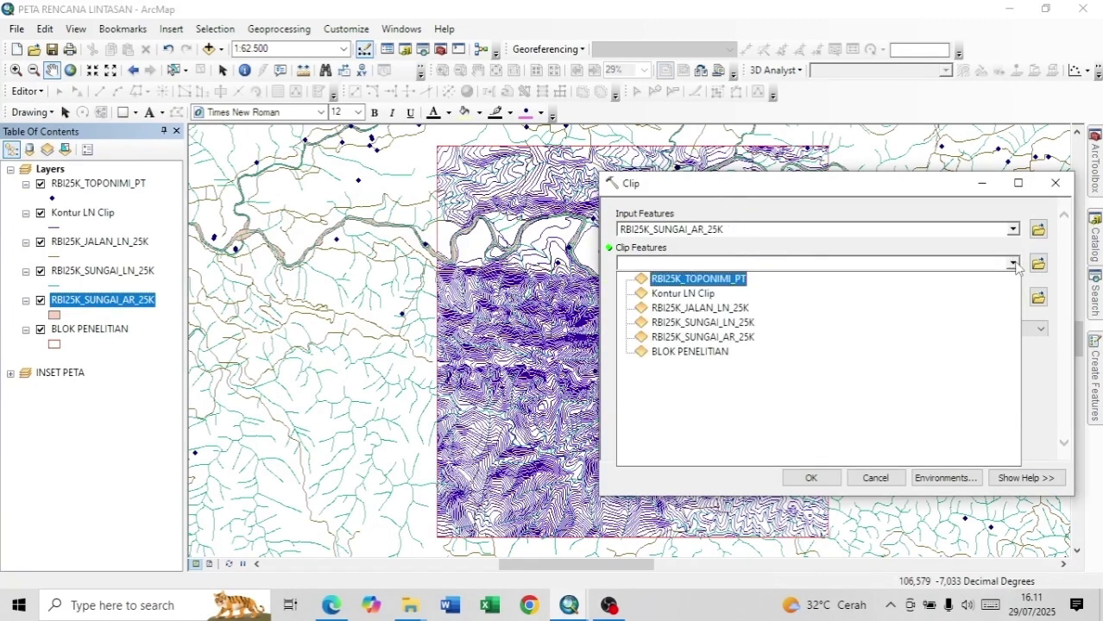
{"action": "left_click", "coordinate": [695, 358]}
{"action": "left_click", "coordinate": [811, 478]}
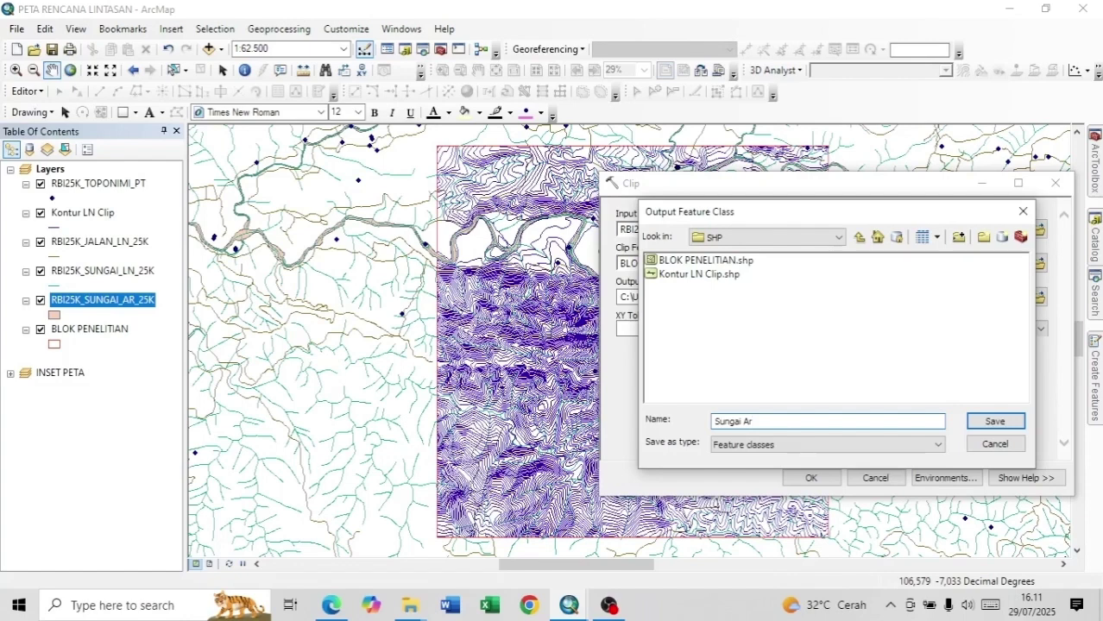
{"action": "type", "text": "R Clip"}
{"action": "left_click", "coordinate": [980, 422]}
{"action": "left_click", "coordinate": [800, 479]}
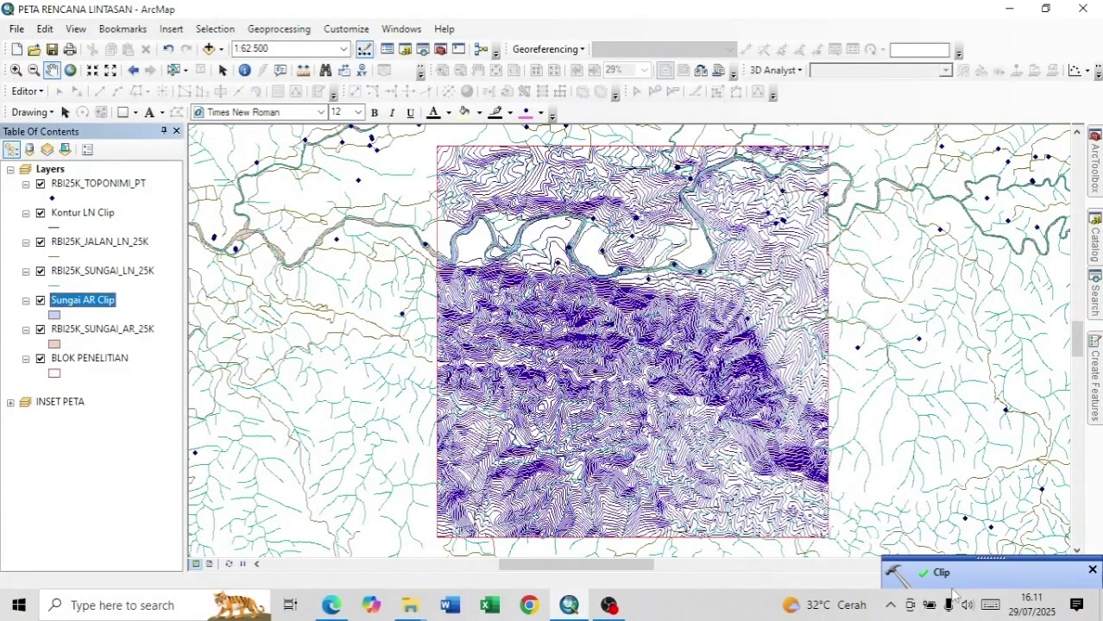
- Remove the unclipped RBI25K_SUNGAI_AR_25K layer from the Layers data frame
{"action": "left_click", "coordinate": [111, 333]}
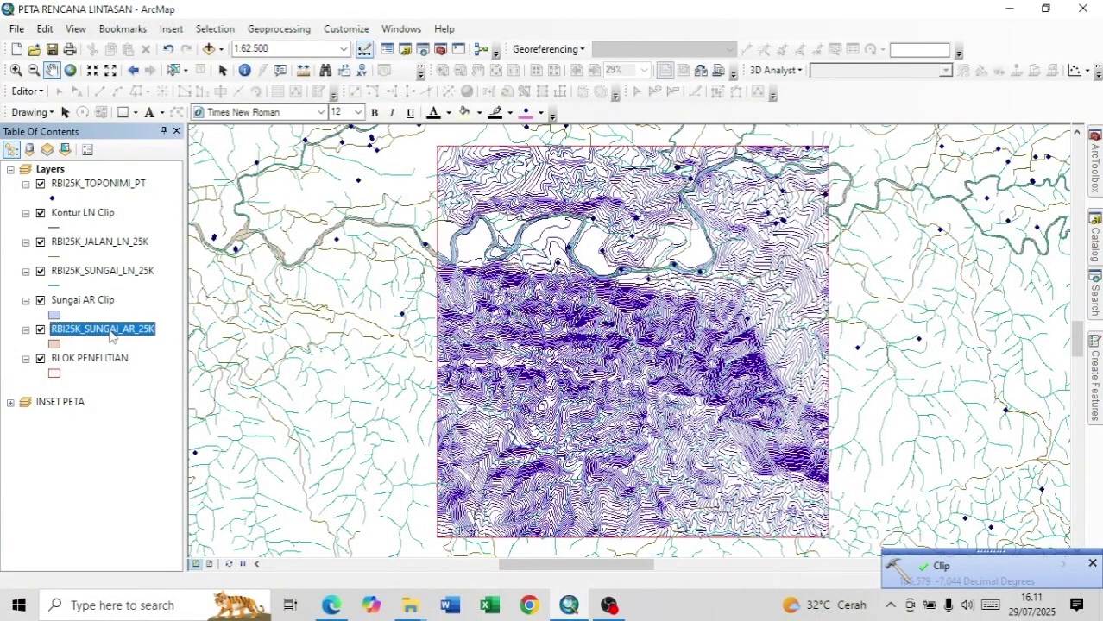
{"action": "right_click", "coordinate": [107, 334]}
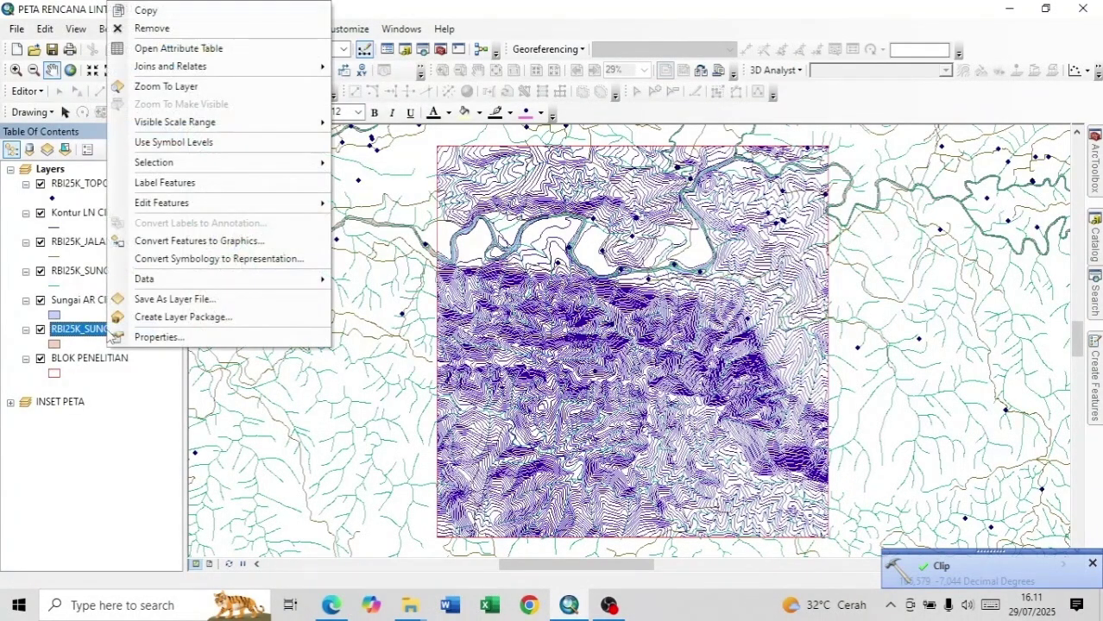
{"action": "left_click", "coordinate": [152, 28]}
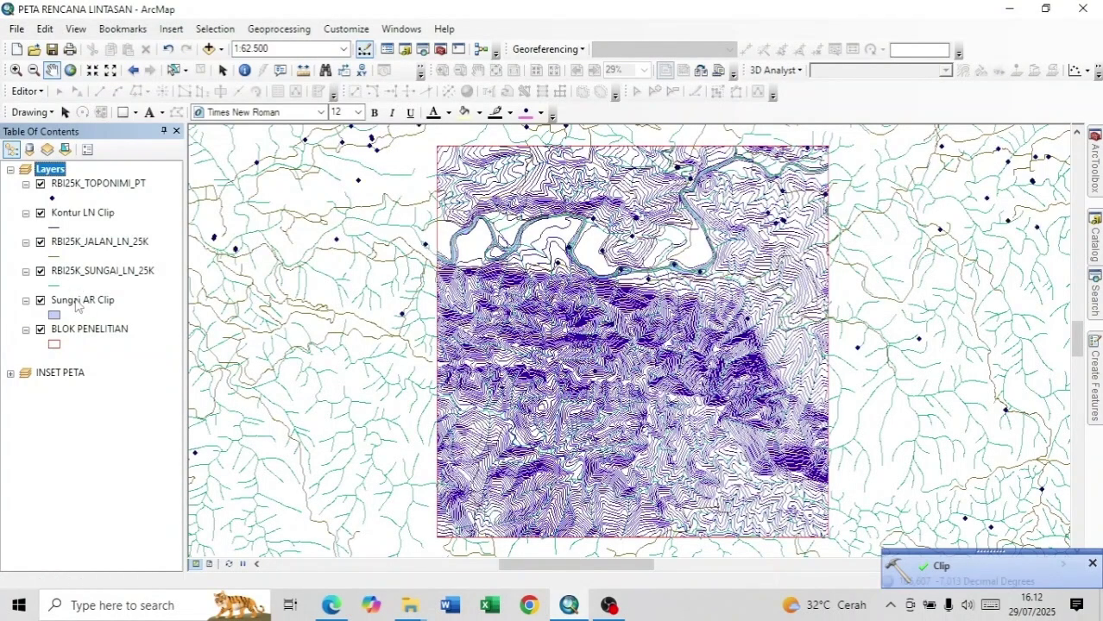
- Clip RBI25K_SUNGAI_LN_25K to BLOK PENELITIAN and save the result as Sungai LN Clip
{"action": "left_click", "coordinate": [275, 28]}
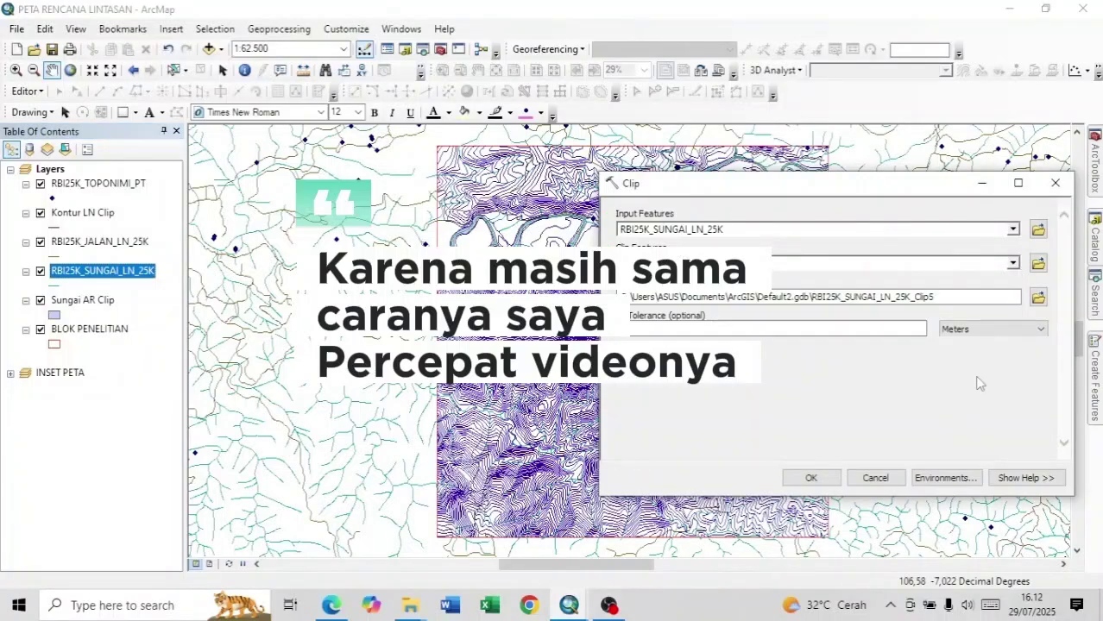
{"action": "type", "text": "Sungai LN Clip"}
{"action": "left_click", "coordinate": [994, 421]}
{"action": "left_click", "coordinate": [810, 477]}
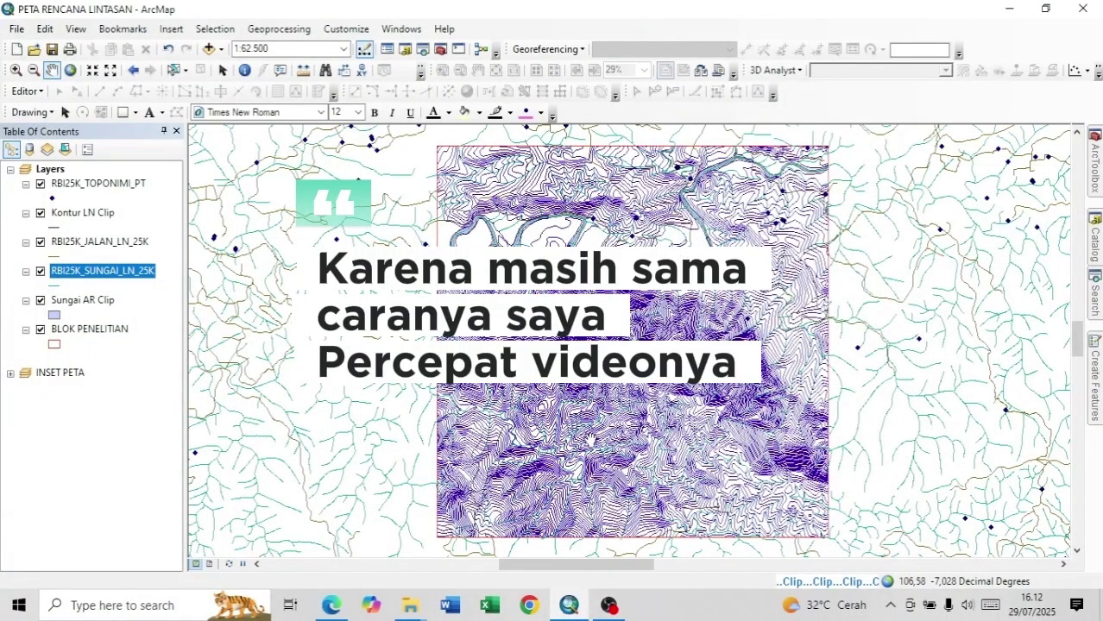
- Clip RBI25K_JALAN_LN_25K to BLOK PENELITIAN as Jalan LN Clip, and remove the unclipped road layer
{"action": "left_click", "coordinate": [277, 29]}
{"action": "left_click", "coordinate": [278, 64]}
{"action": "left_click_drag", "start_coordinate": [99, 271], "coordinate": [694, 228]}
{"action": "left_click", "coordinate": [1012, 263]}
{"action": "left_click", "coordinate": [786, 286]}
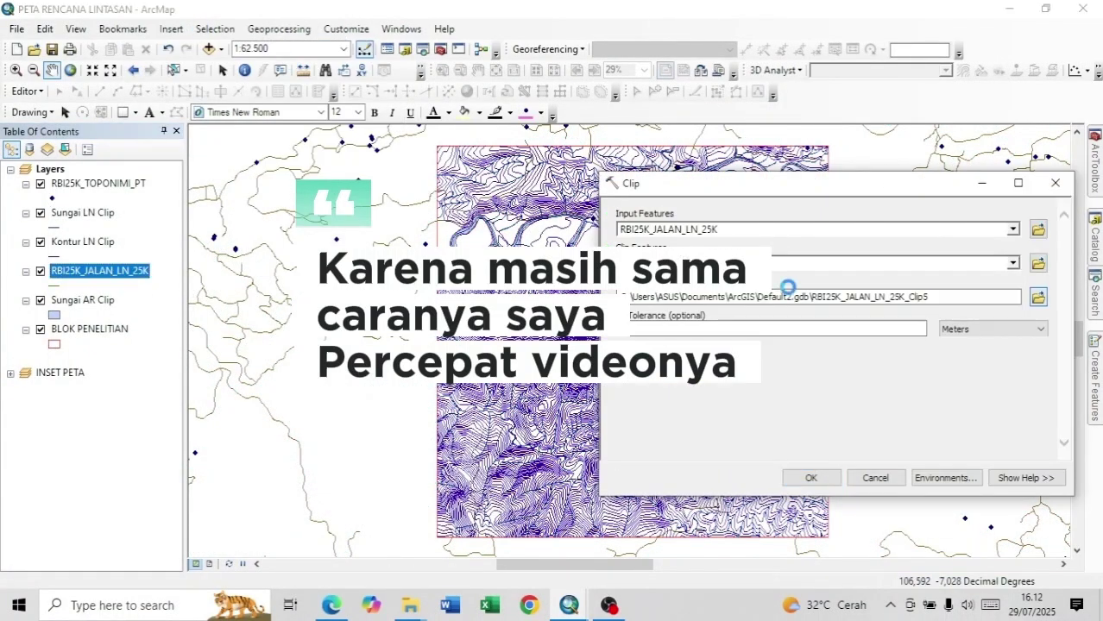
{"action": "left_click", "coordinate": [1039, 297]}
{"action": "left_click", "coordinate": [770, 423]}
{"action": "type", "text": "Jalan LN Clip"}
{"action": "key", "text": "Return"}
{"action": "left_click", "coordinate": [811, 477]}
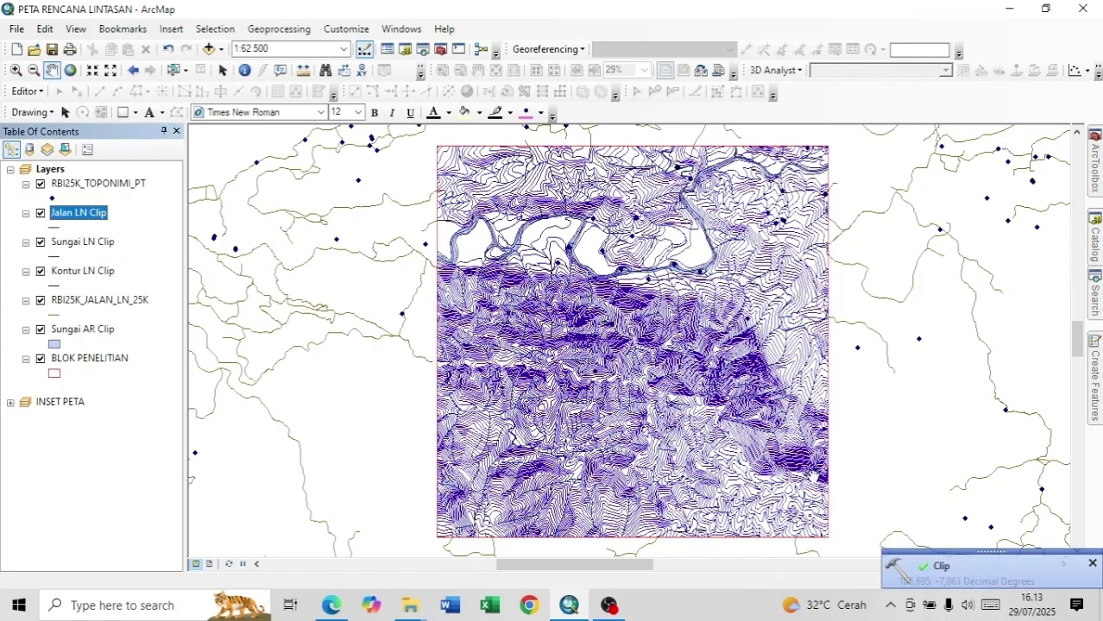
{"action": "right_click", "coordinate": [102, 300]}
{"action": "left_click", "coordinate": [147, 27]}
- Clip RBI25K_TOPONIMI_PT to BLOK PENELITIAN and save the result as Toponimi Clip
{"action": "left_click", "coordinate": [278, 28]}
{"action": "left_click", "coordinate": [278, 64]}
{"action": "left_click_drag", "start_coordinate": [98, 184], "coordinate": [656, 230]}
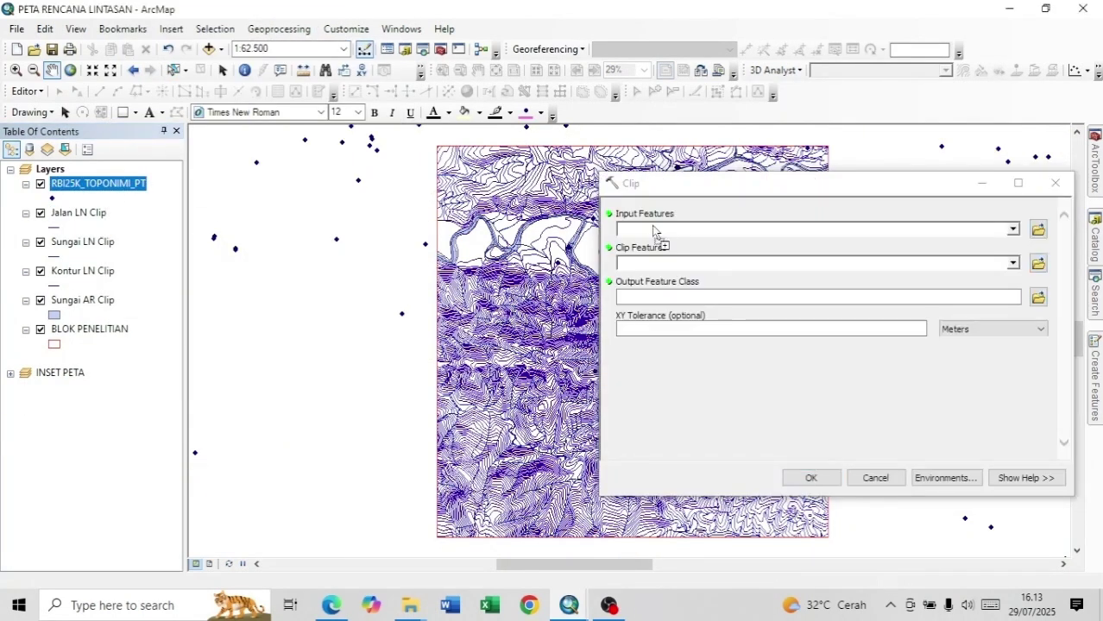
{"action": "left_click", "coordinate": [1012, 263]}
{"action": "left_click", "coordinate": [776, 285]}
{"action": "left_click", "coordinate": [1038, 297]}
{"action": "left_click", "coordinate": [758, 422]}
{"action": "type", "text": "Toponimi Clip"}
{"action": "key", "text": "Return"}
{"action": "left_click", "coordinate": [820, 479]}
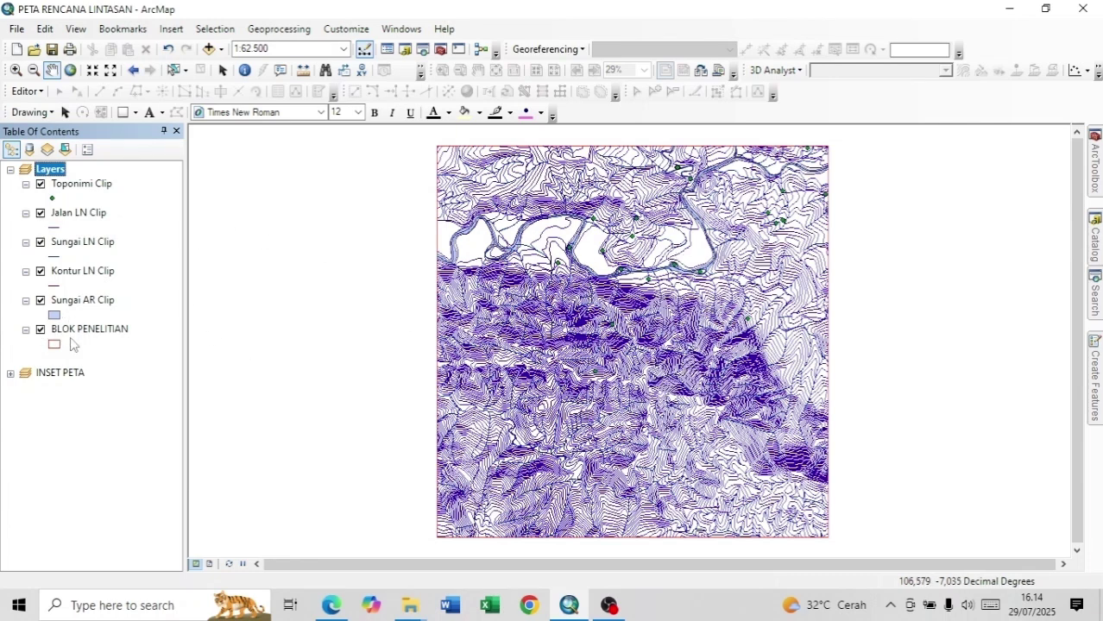
- Reorder the layers so Kontur LN Clip sits directly above BLOK PENELITIAN and Sungai AR Clip sits directly below Sungai LN Clip
{"action": "left_click", "coordinate": [95, 274]}
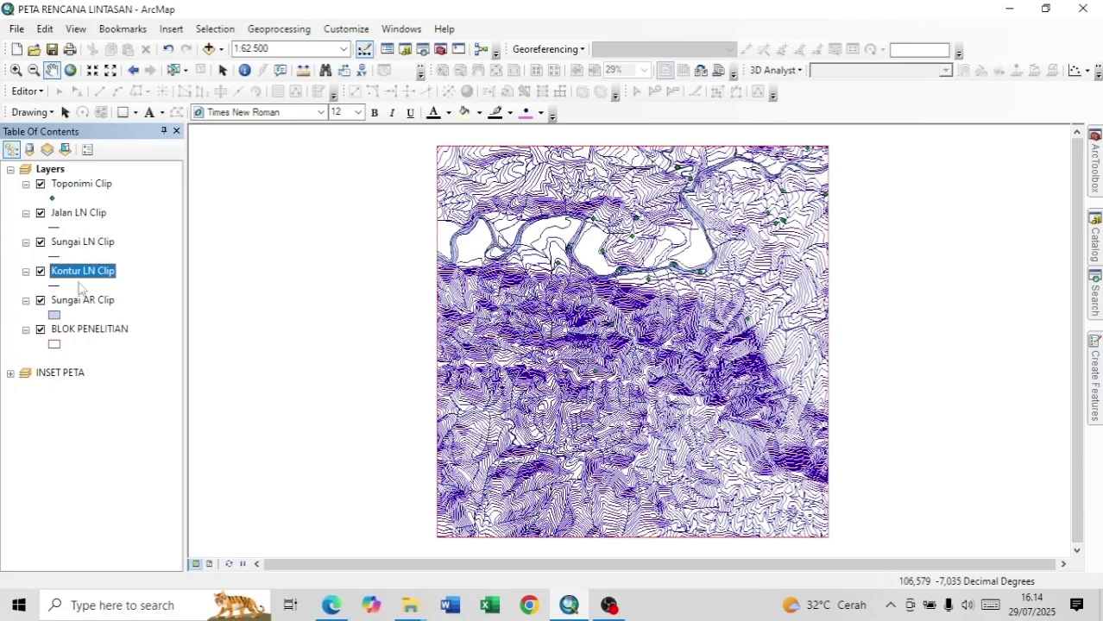
{"action": "left_click_drag", "start_coordinate": [79, 287], "coordinate": [95, 321]}
{"action": "left_click", "coordinate": [84, 242], "text": "ctrl"}
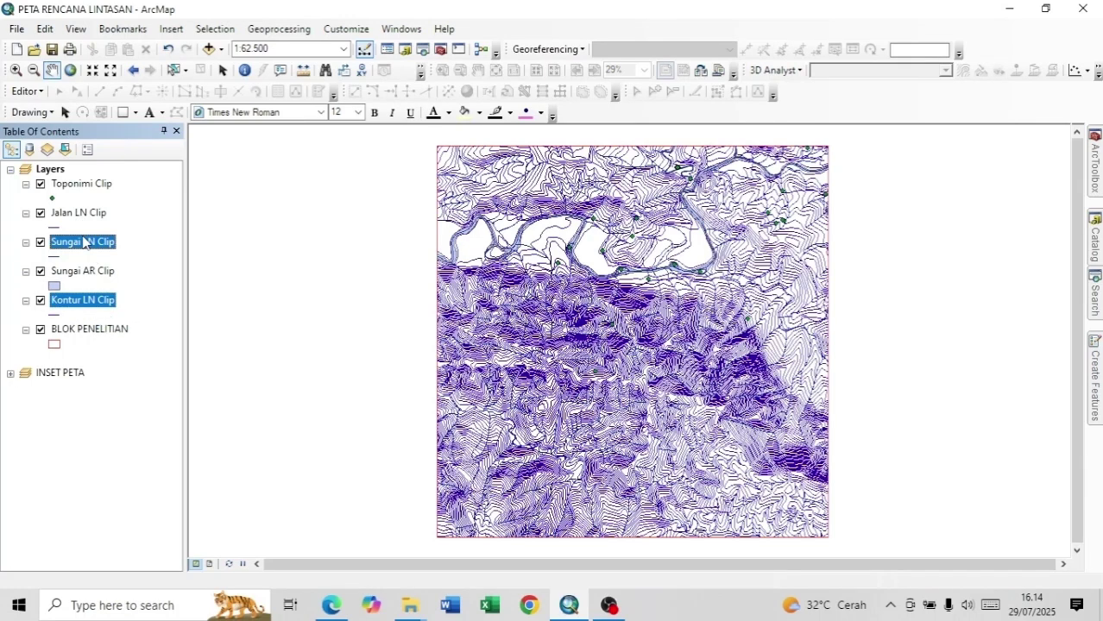
{"action": "left_click", "coordinate": [84, 242]}
{"action": "left_click_drag", "start_coordinate": [84, 243], "coordinate": [86, 275]}
{"action": "left_click", "coordinate": [84, 214], "text": "ctrl"}
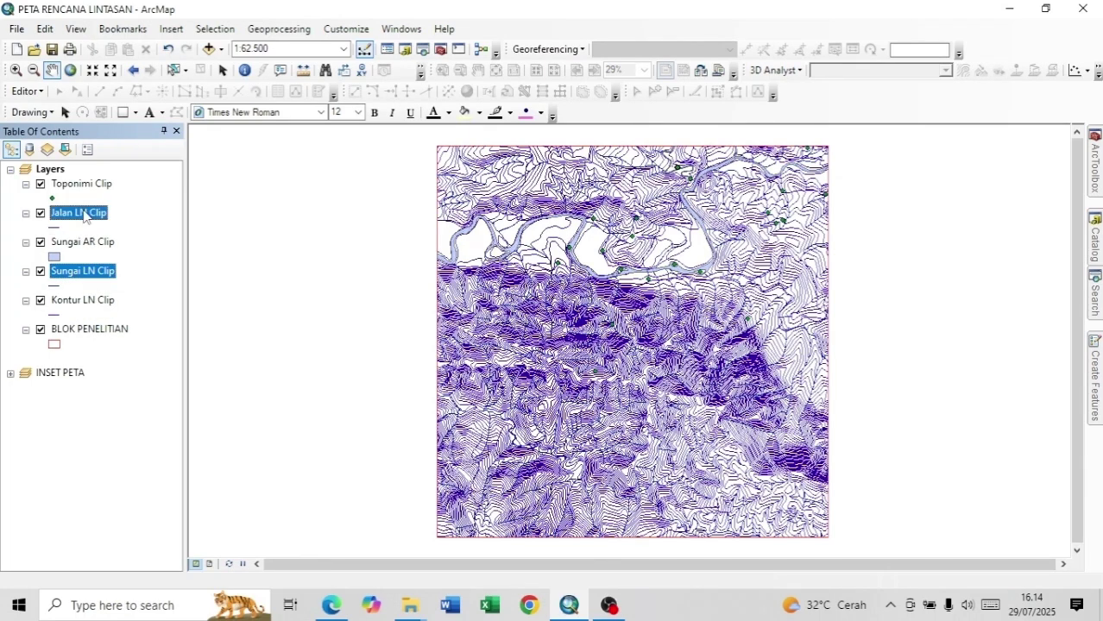
{"action": "left_click", "coordinate": [83, 214]}
{"action": "left_click", "coordinate": [83, 242]}
{"action": "left_click", "coordinate": [84, 242]}
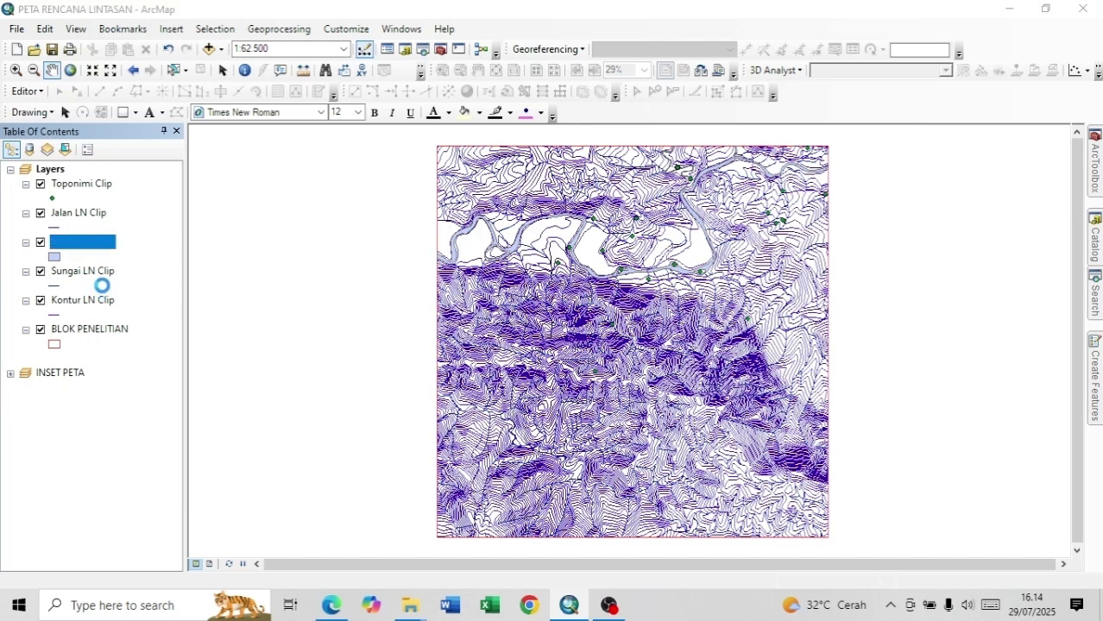
{"action": "left_click_drag", "start_coordinate": [95, 244], "coordinate": [90, 290]}
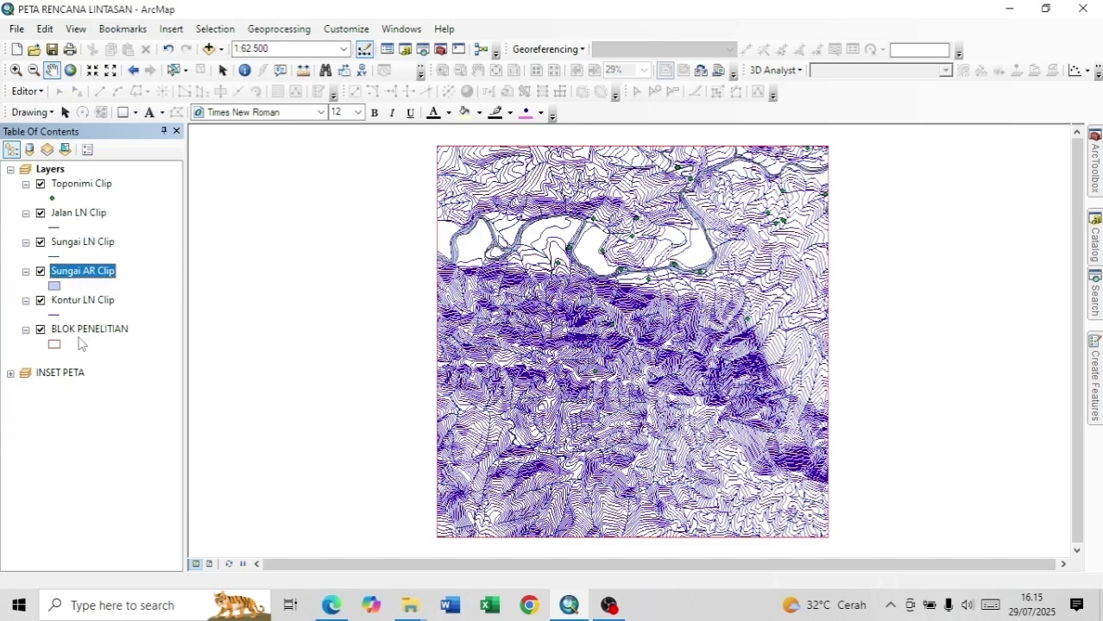
- Examine the IDXKNT values in the attribute table of Kontur LN Clip, widening the table for reading and closing it when done
{"action": "left_click", "coordinate": [86, 302]}
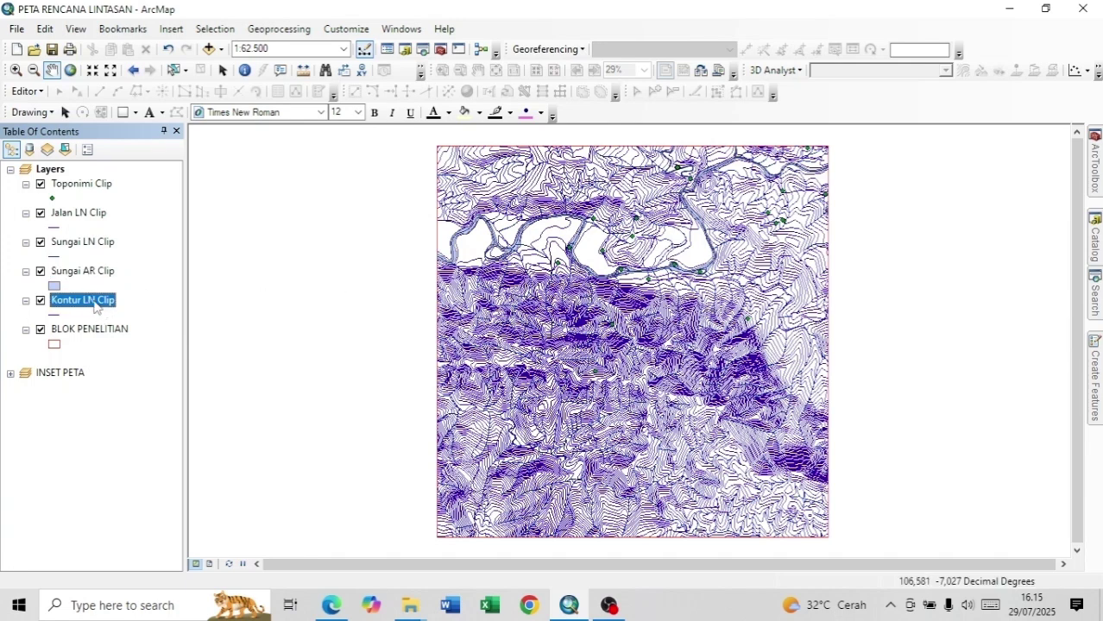
{"action": "right_click", "coordinate": [97, 307]}
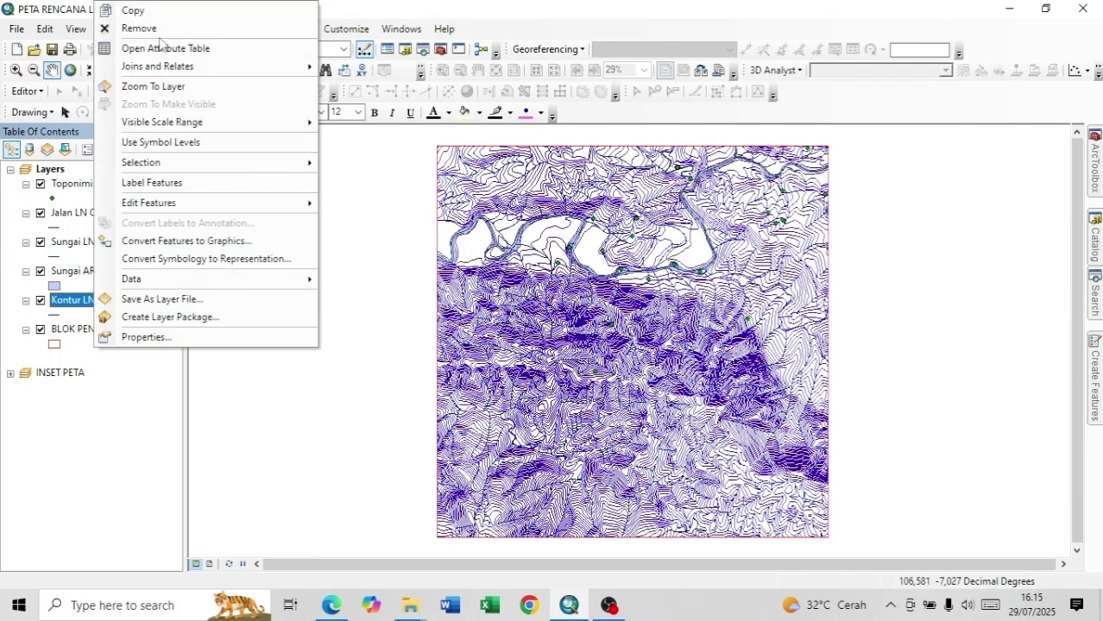
{"action": "left_click", "coordinate": [169, 50]}
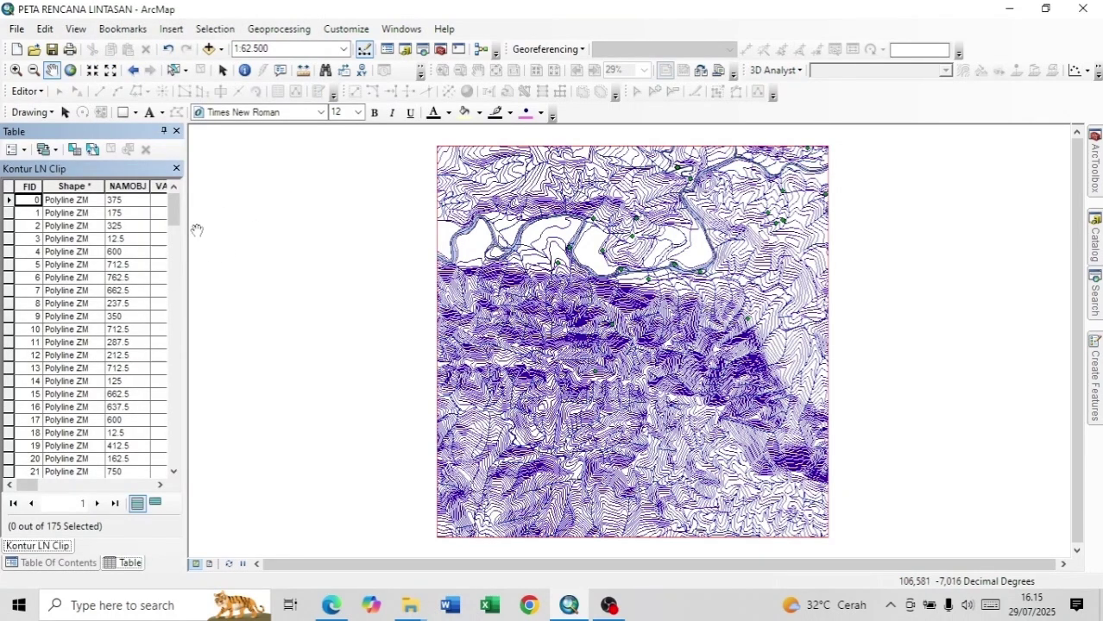
{"action": "left_click_drag", "start_coordinate": [186, 229], "coordinate": [353, 226]}
{"action": "scroll", "coordinate": [227, 264], "scroll_direction": "down", "scroll_amount": 1}
{"action": "scroll", "coordinate": [216, 276], "scroll_direction": "up", "scroll_amount": 1}
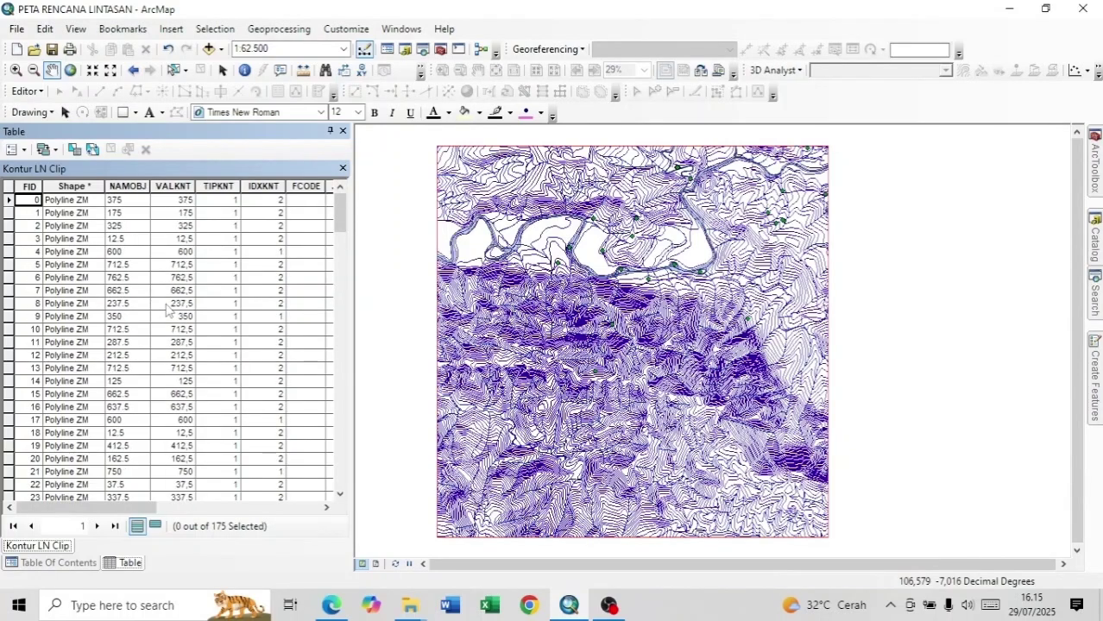
{"action": "left_click", "coordinate": [267, 186]}
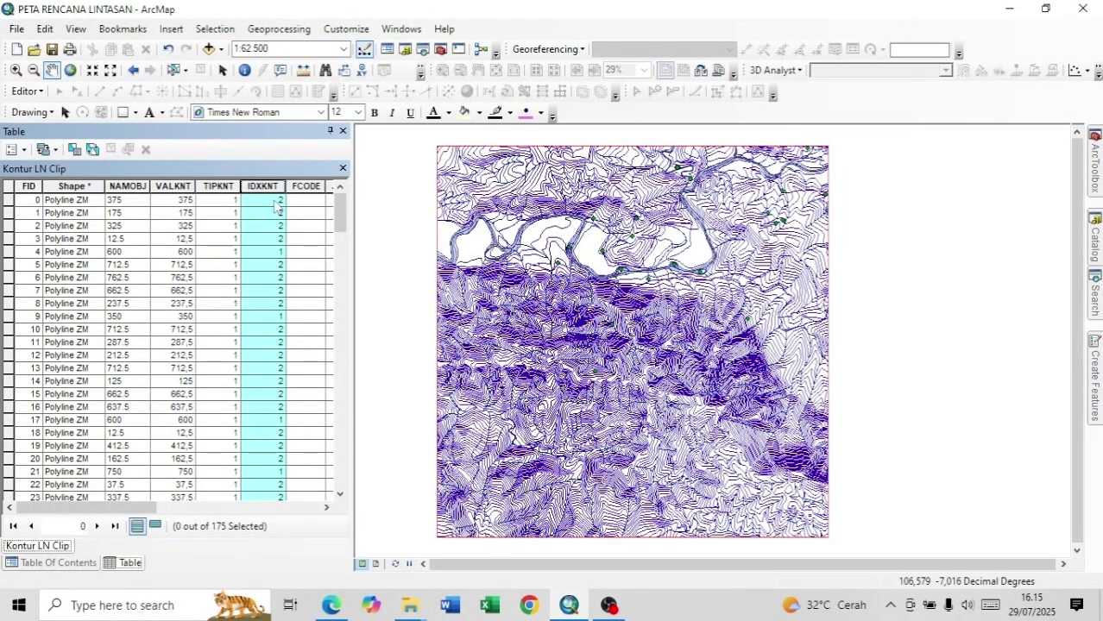
{"action": "left_click", "coordinate": [273, 252]}
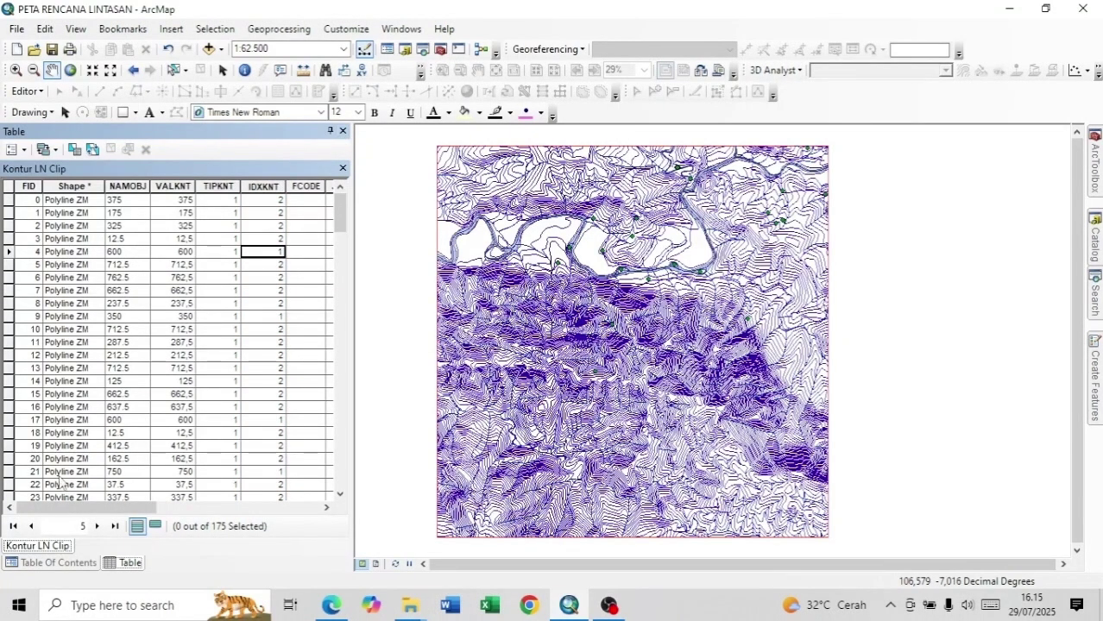
{"action": "left_click", "coordinate": [271, 187]}
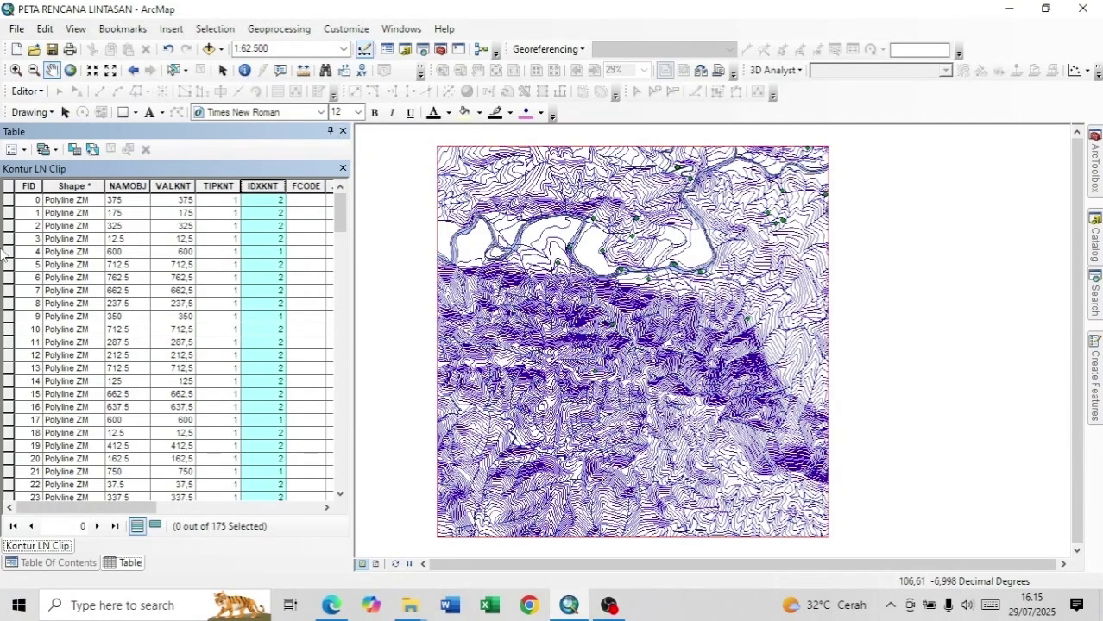
{"action": "left_click", "coordinate": [11, 189]}
{"action": "left_click", "coordinate": [342, 131]}
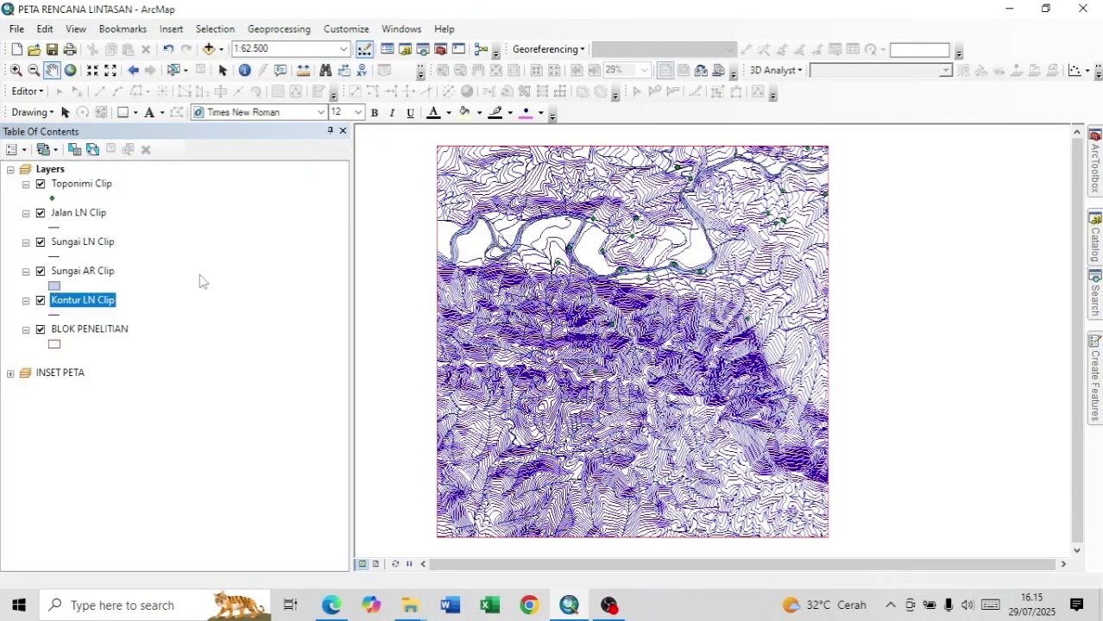
- Symbolize Kontur LN Clip by unique values of the IDXKNT field and add value 1 as a category
{"action": "right_click", "coordinate": [92, 304]}
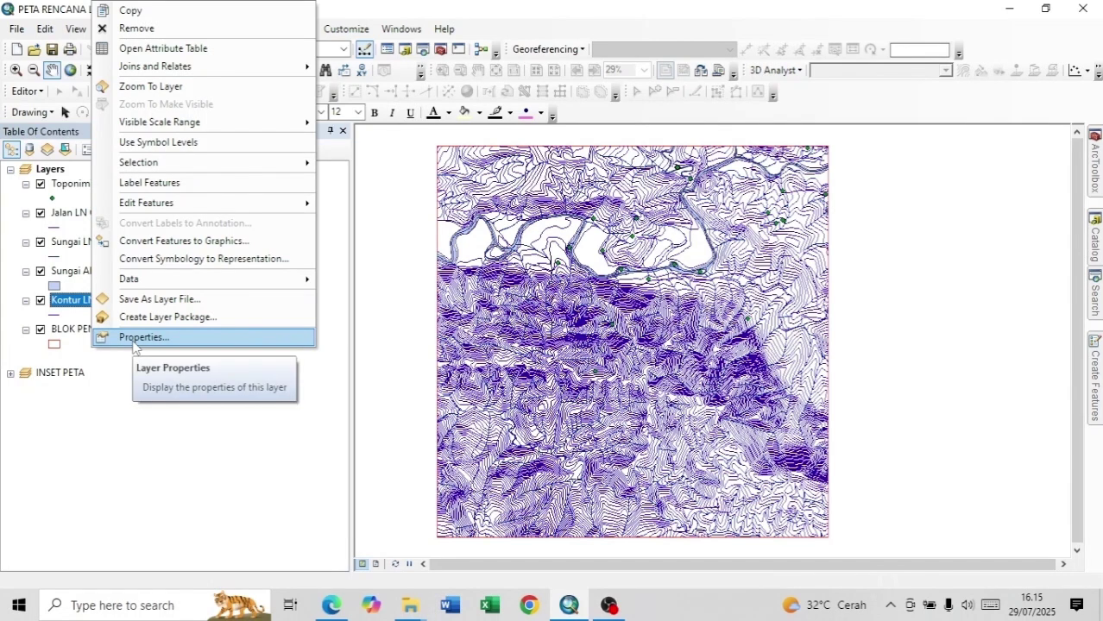
{"action": "left_click", "coordinate": [131, 338]}
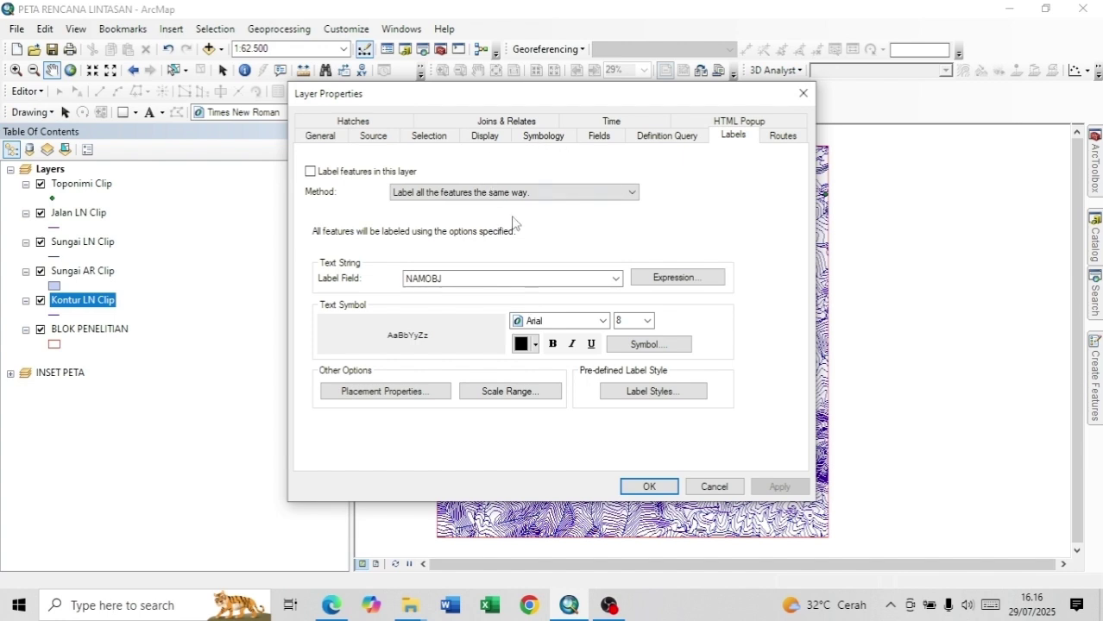
{"action": "left_click", "coordinate": [537, 138]}
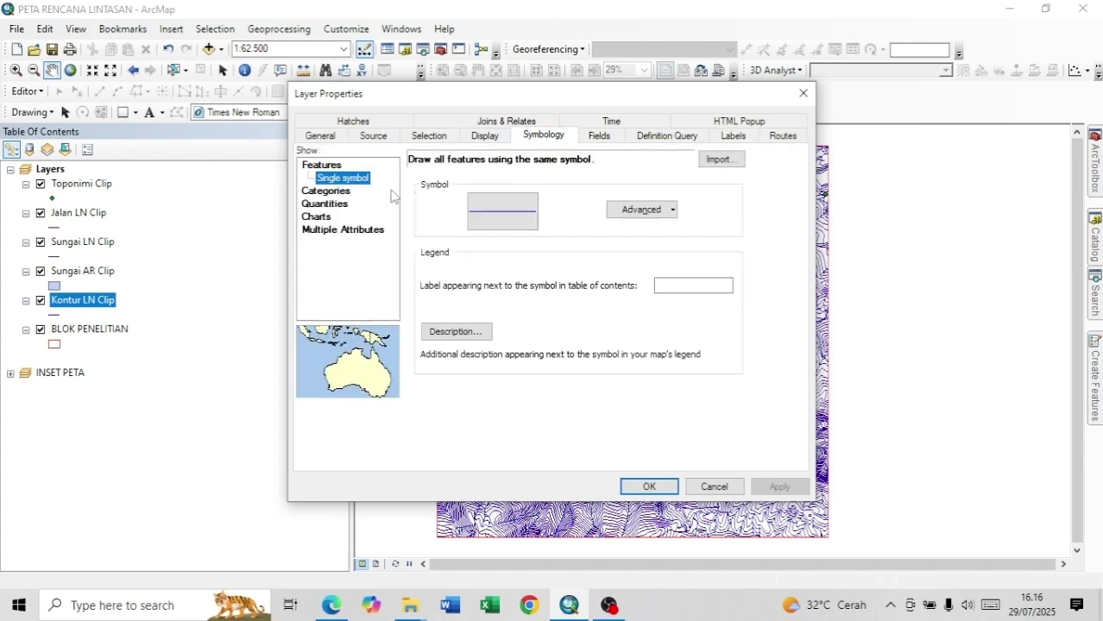
{"action": "left_click", "coordinate": [330, 191]}
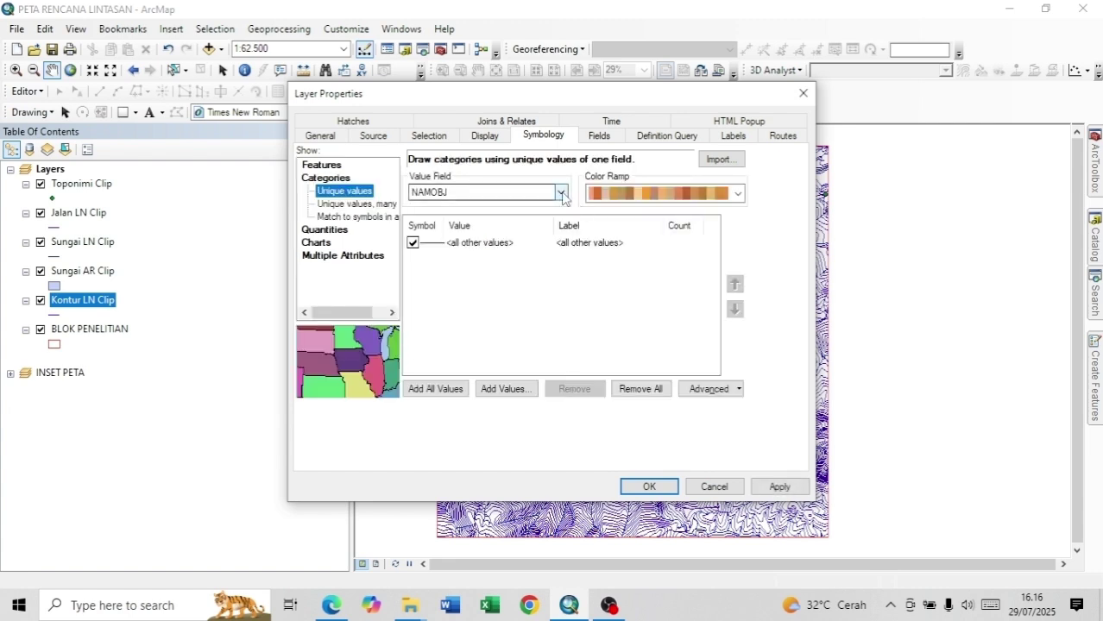
{"action": "left_click", "coordinate": [561, 193]}
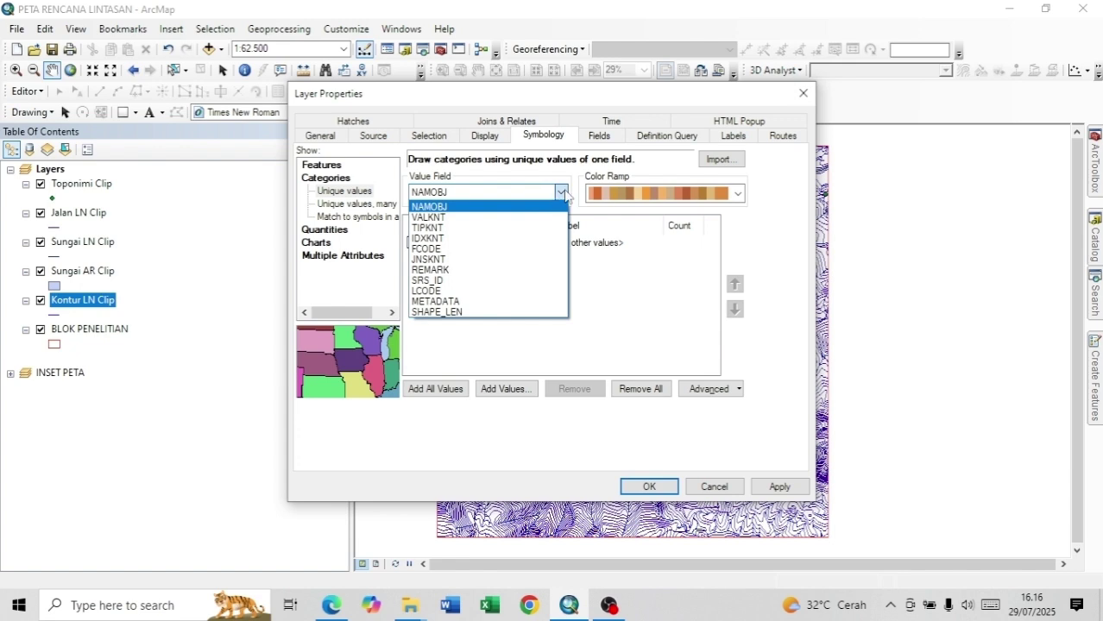
{"action": "left_click", "coordinate": [463, 239]}
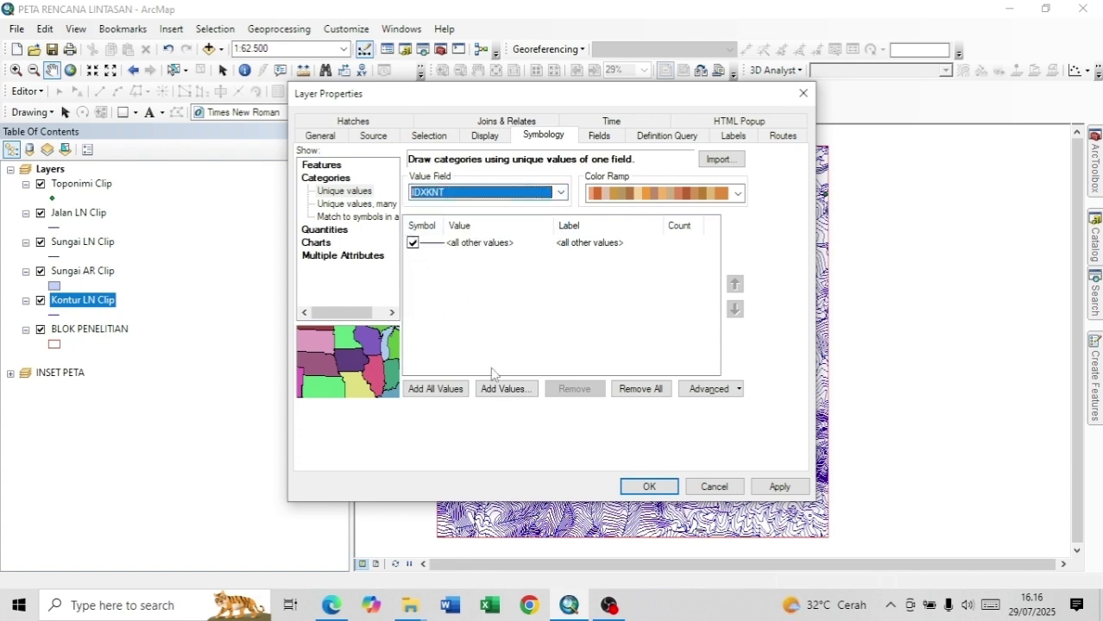
{"action": "left_click", "coordinate": [506, 388]}
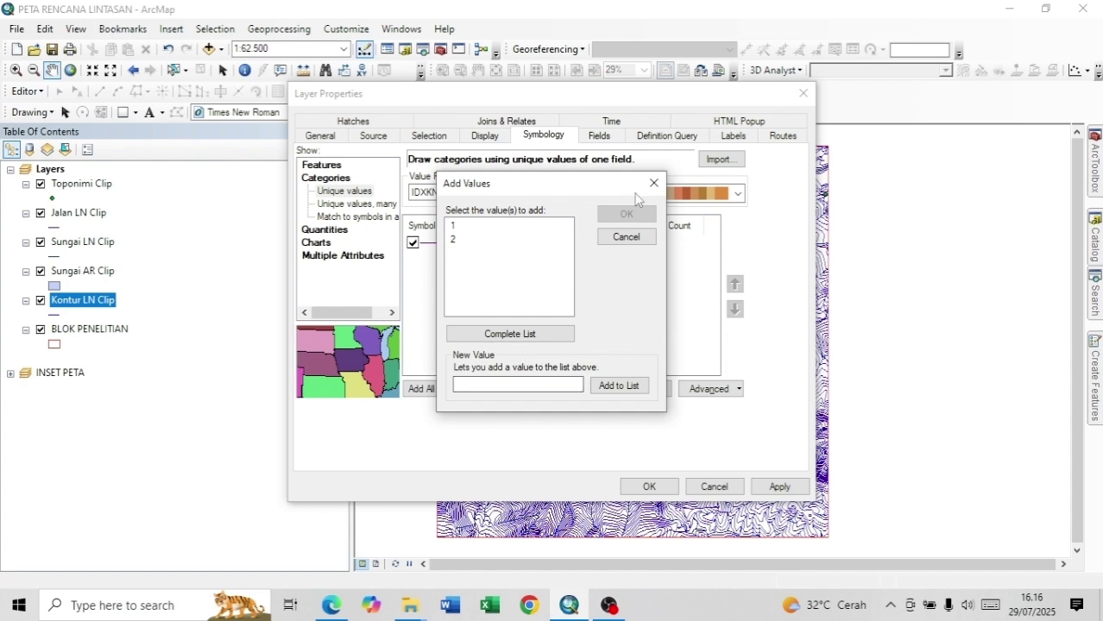
{"action": "left_click", "coordinate": [455, 226]}
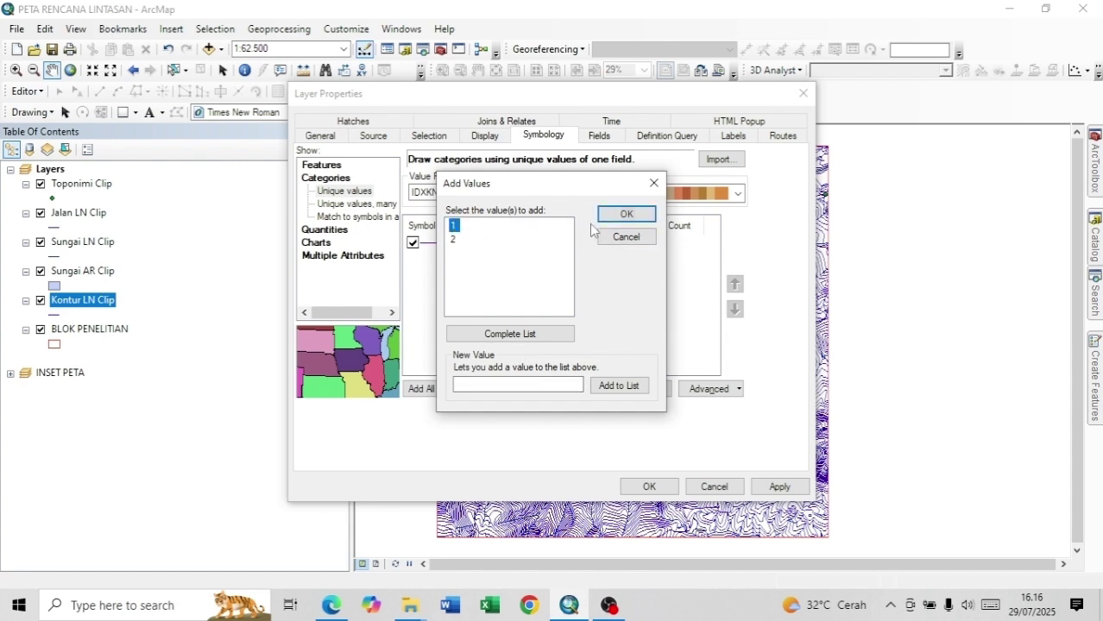
{"action": "left_click", "coordinate": [629, 216]}
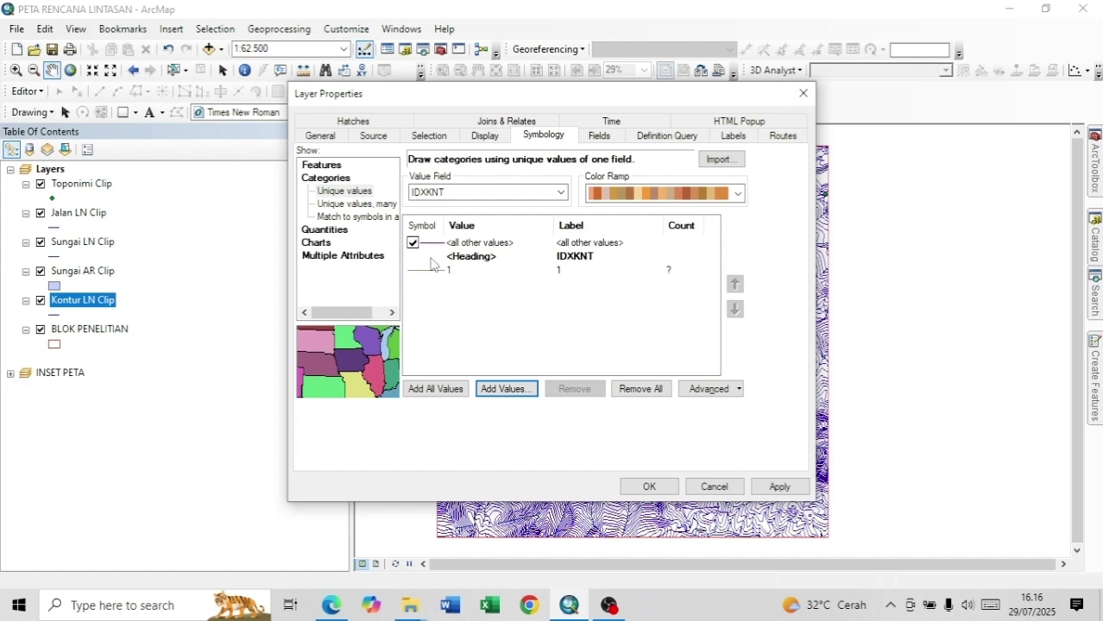
- Set the line symbol for IDXKNT value 1 to black with a width of 0,8
{"action": "double_click", "coordinate": [426, 276]}
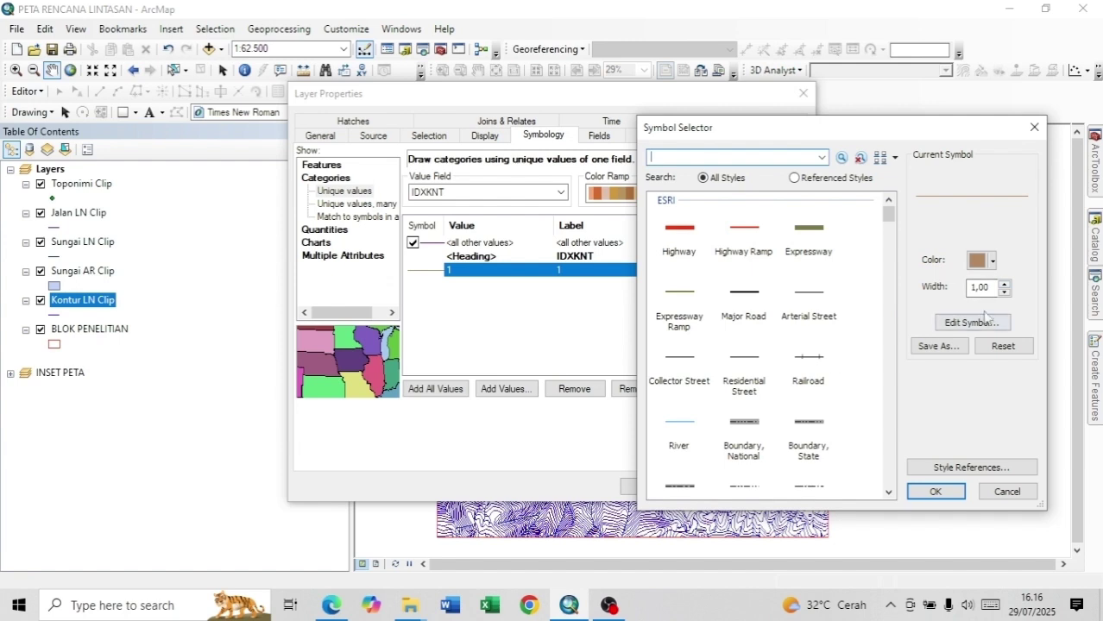
{"action": "left_click", "coordinate": [983, 261]}
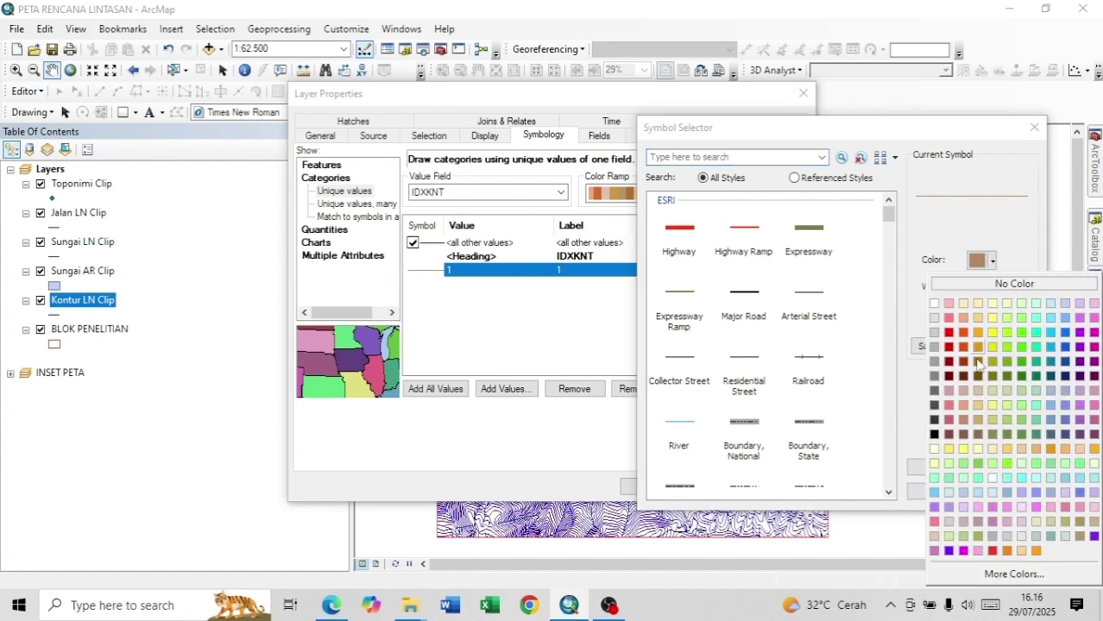
{"action": "left_click", "coordinate": [934, 433]}
{"action": "left_click_drag", "start_coordinate": [990, 288], "coordinate": [955, 287]}
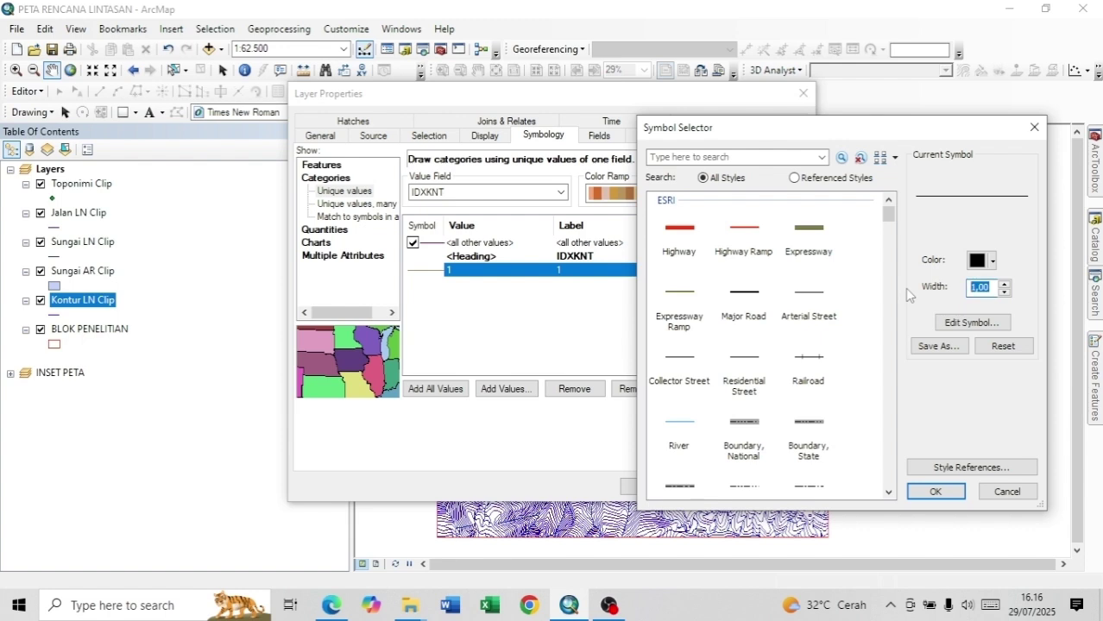
{"action": "type", "text": "0,8"}
{"action": "left_click", "coordinate": [936, 492]}
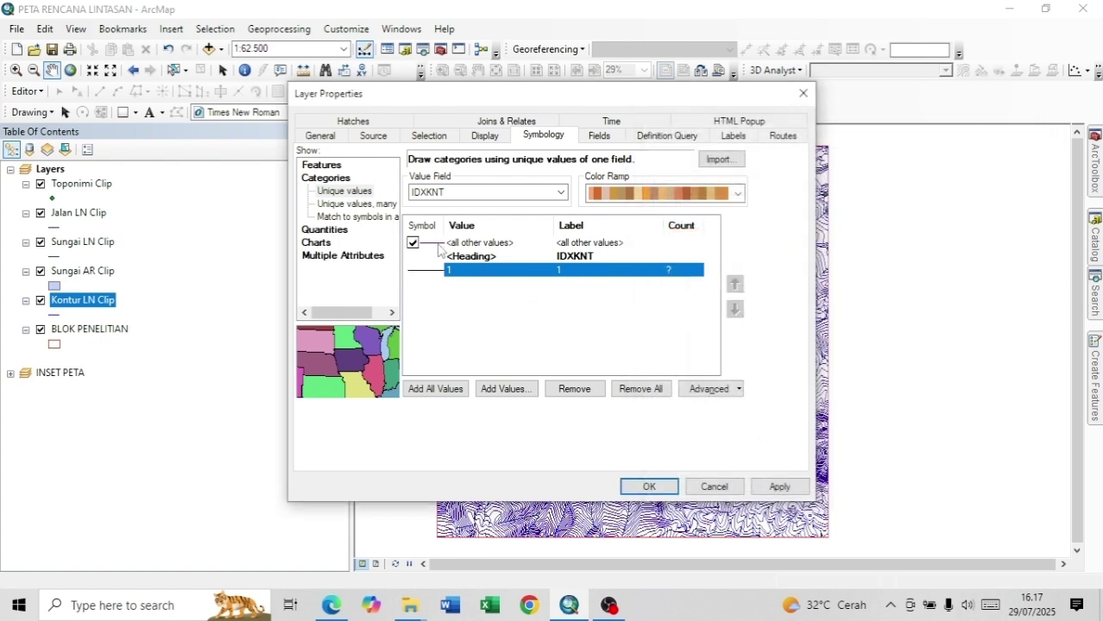
- Set the line symbol for all other contour values to gray with a width of 0,4
{"action": "double_click", "coordinate": [432, 245]}
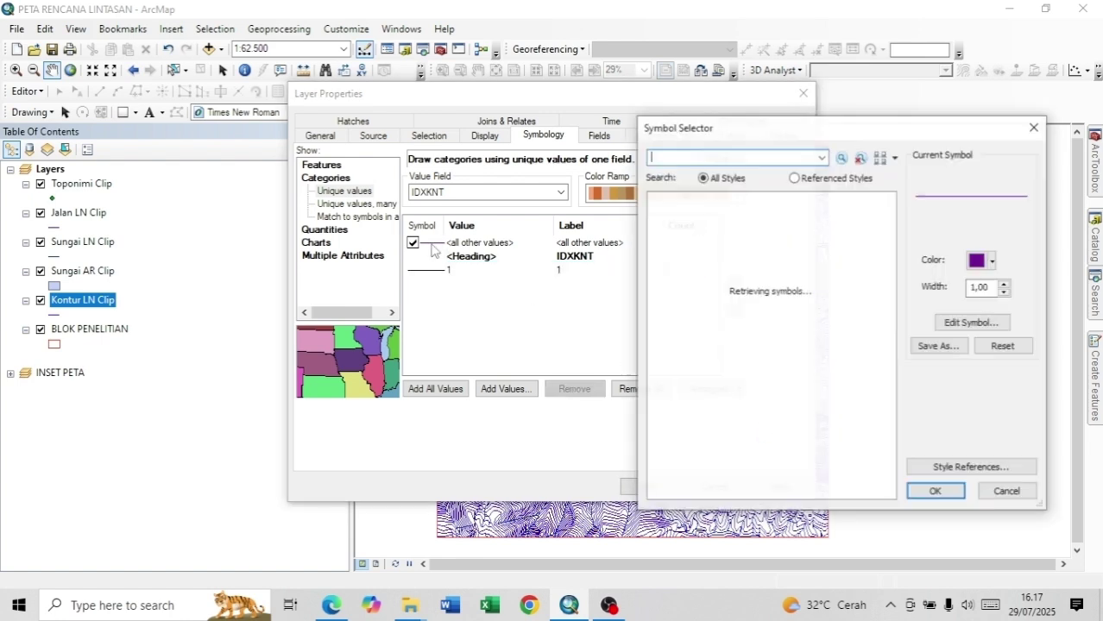
{"action": "left_click", "coordinate": [991, 261]}
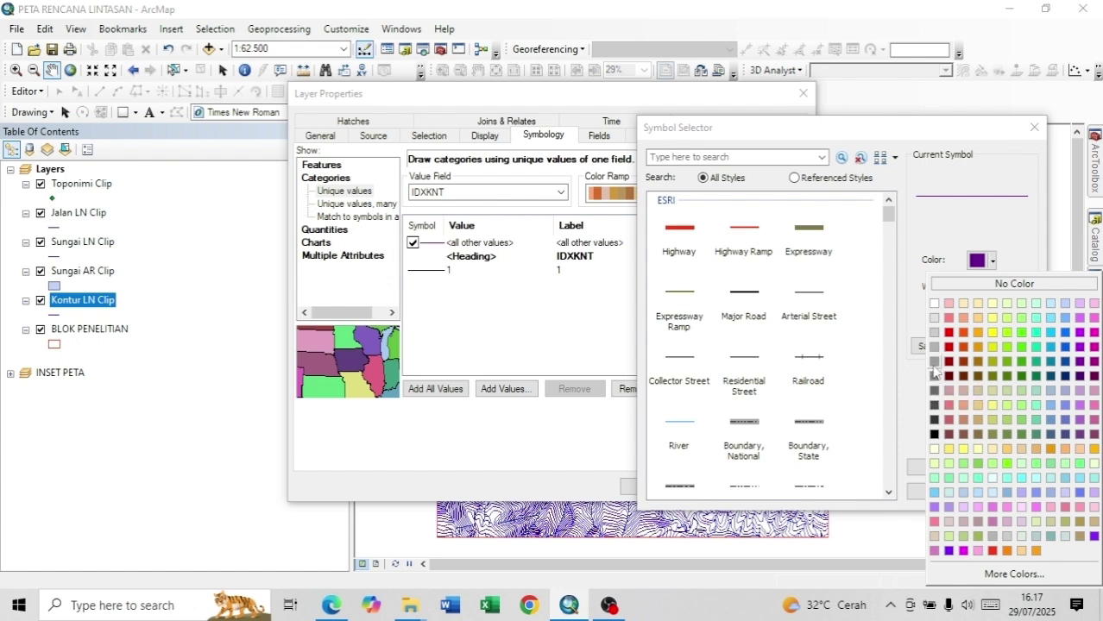
{"action": "left_click", "coordinate": [934, 376]}
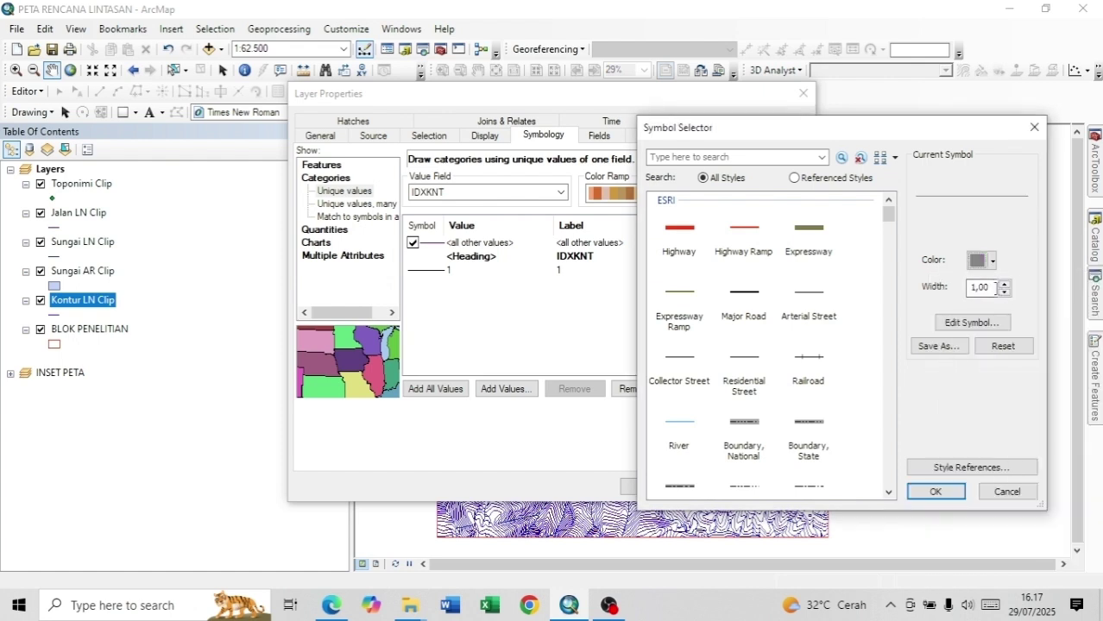
{"action": "left_click_drag", "start_coordinate": [993, 288], "coordinate": [945, 289]}
{"action": "type", "text": "0,5"}
{"action": "key", "text": "BackSpace"}
{"action": "type", "text": "4"}
{"action": "left_click", "coordinate": [935, 491]}
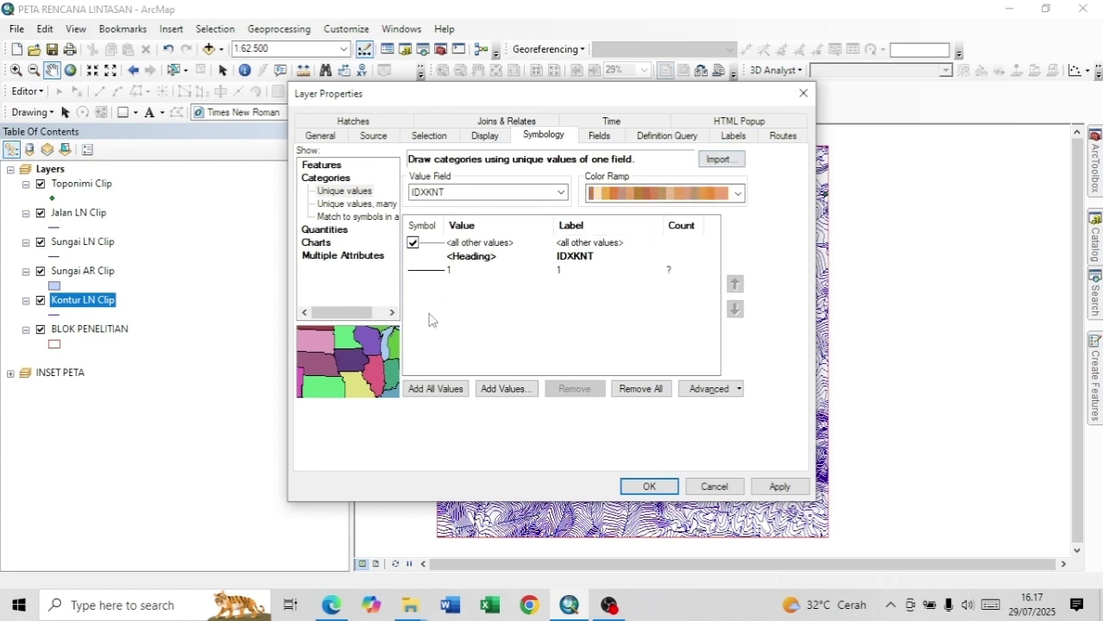
- Turn on labelling for Kontur LN Clip with the method that defines classes of features and labels each class differently
{"action": "left_click", "coordinate": [728, 138]}
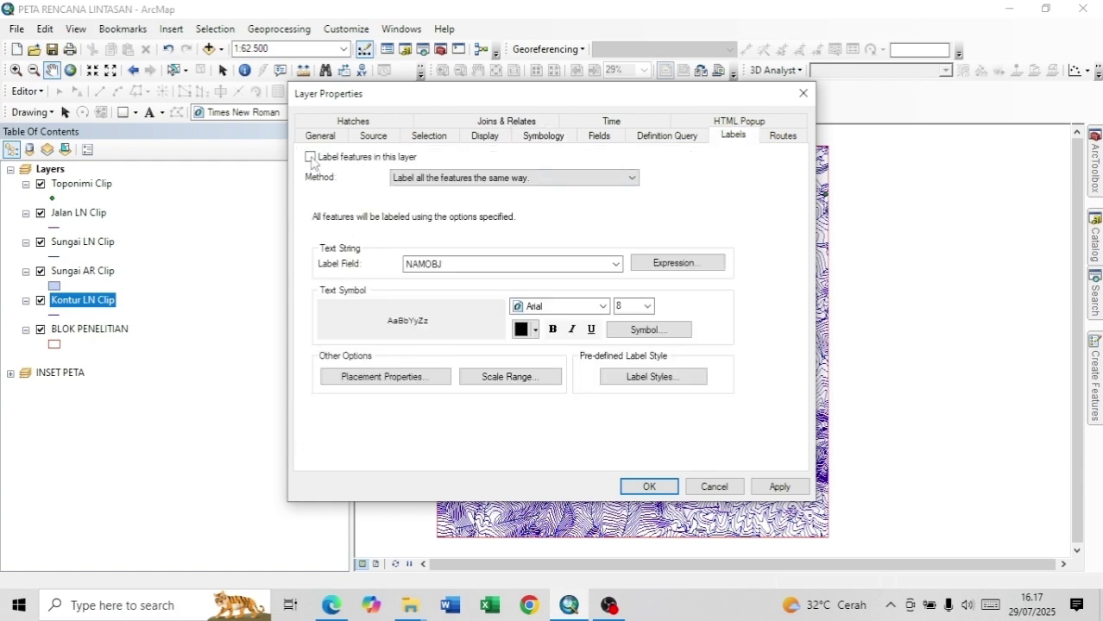
{"action": "left_click", "coordinate": [630, 179]}
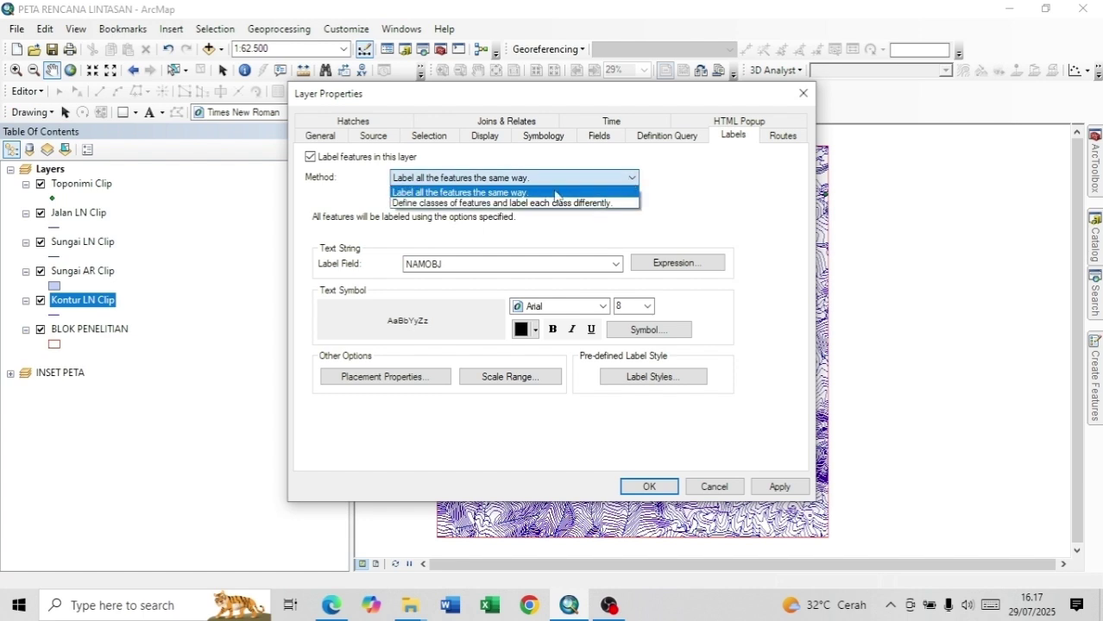
{"action": "left_click", "coordinate": [529, 208]}
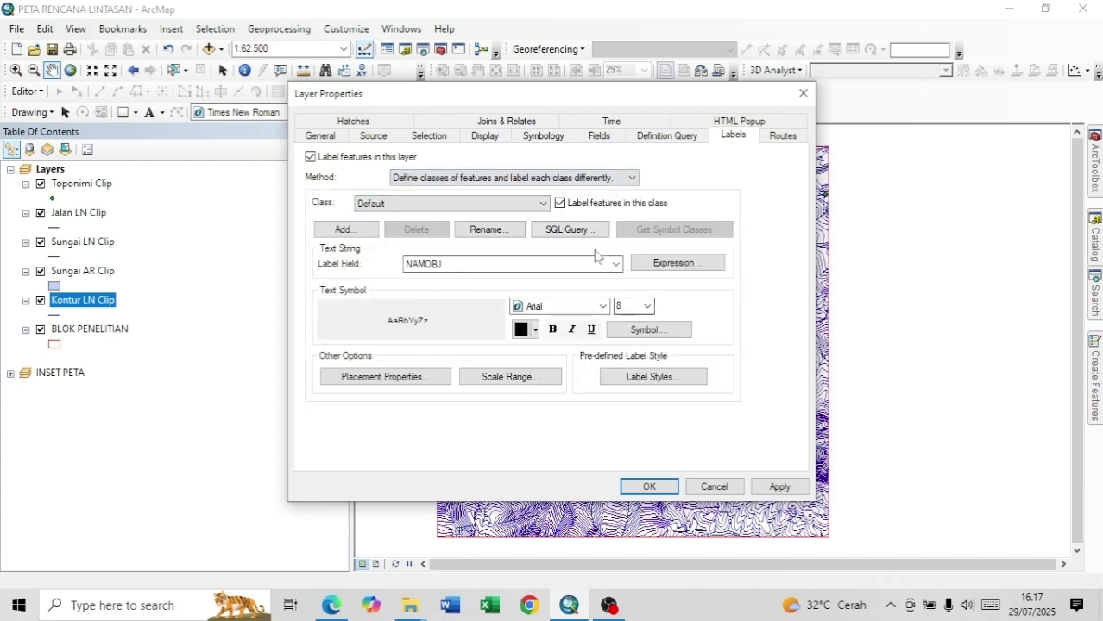
- Restrict the Default label class of Kontur LN Clip with the SQL query "IDXKNT" = 1
{"action": "left_click", "coordinate": [569, 229]}
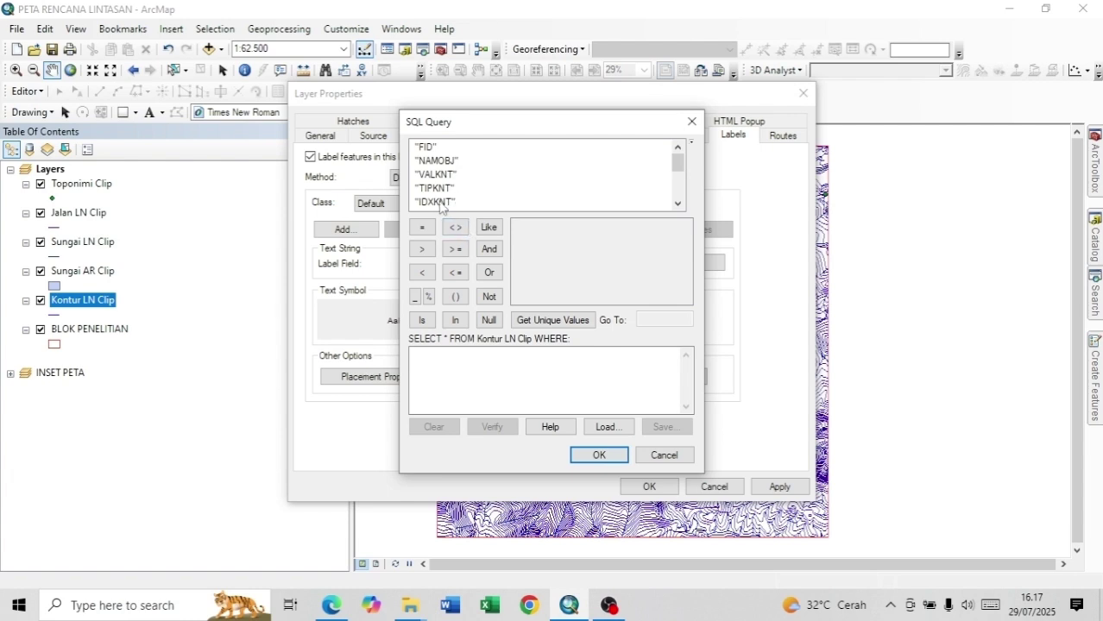
{"action": "scroll", "coordinate": [445, 195], "scroll_direction": "down", "scroll_amount": 2}
{"action": "scroll", "coordinate": [445, 195], "scroll_direction": "up", "scroll_amount": 1}
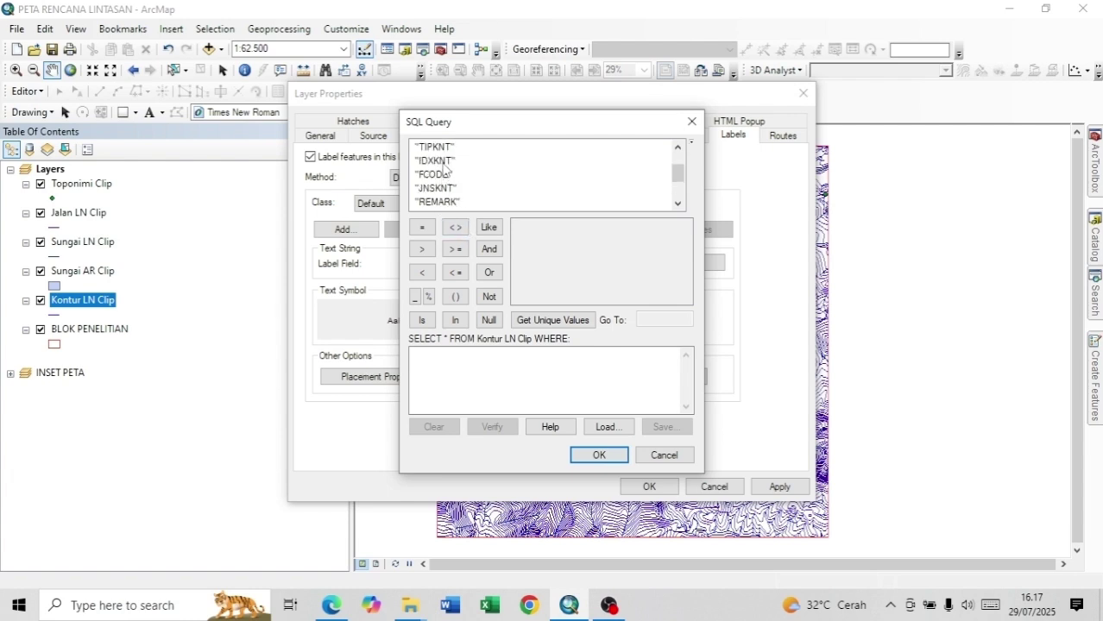
{"action": "double_click", "coordinate": [444, 163]}
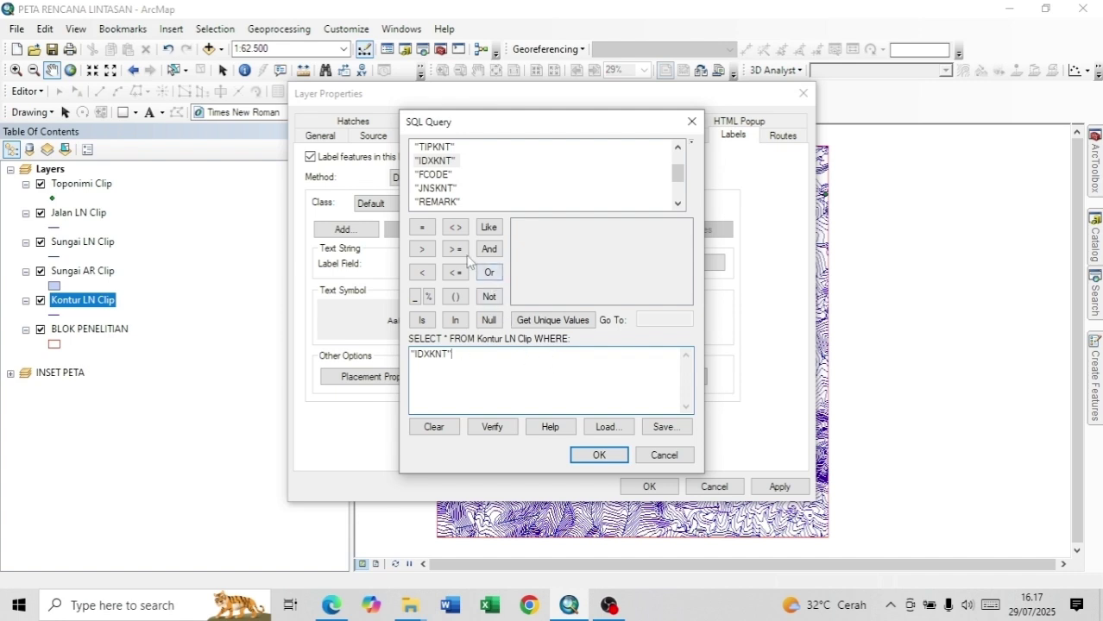
{"action": "left_click", "coordinate": [423, 228]}
{"action": "left_click", "coordinate": [555, 320]}
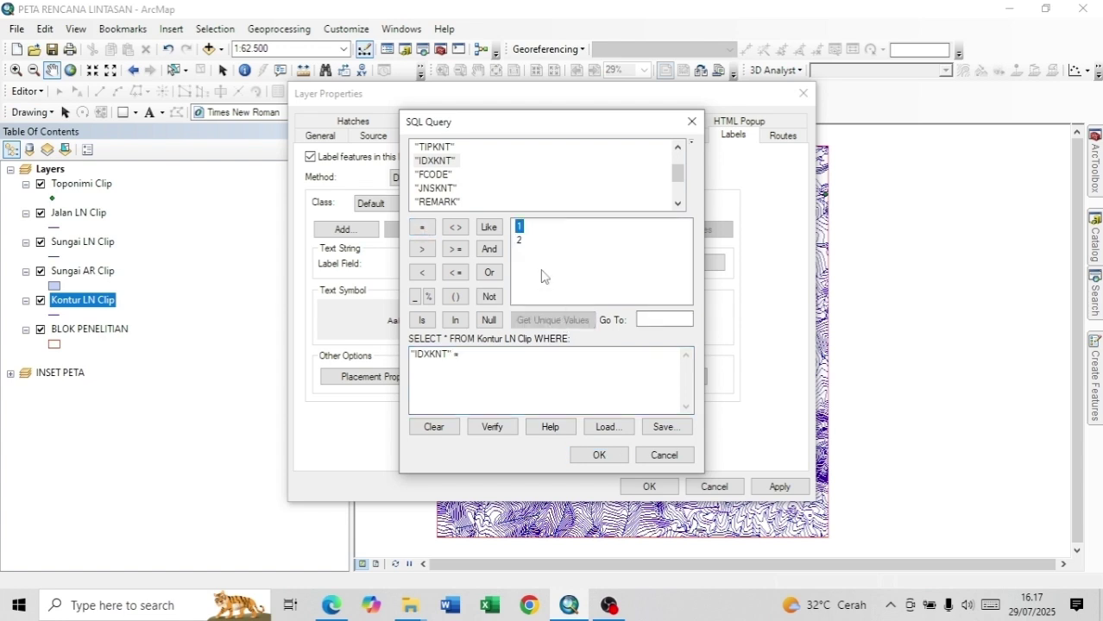
{"action": "double_click", "coordinate": [521, 227]}
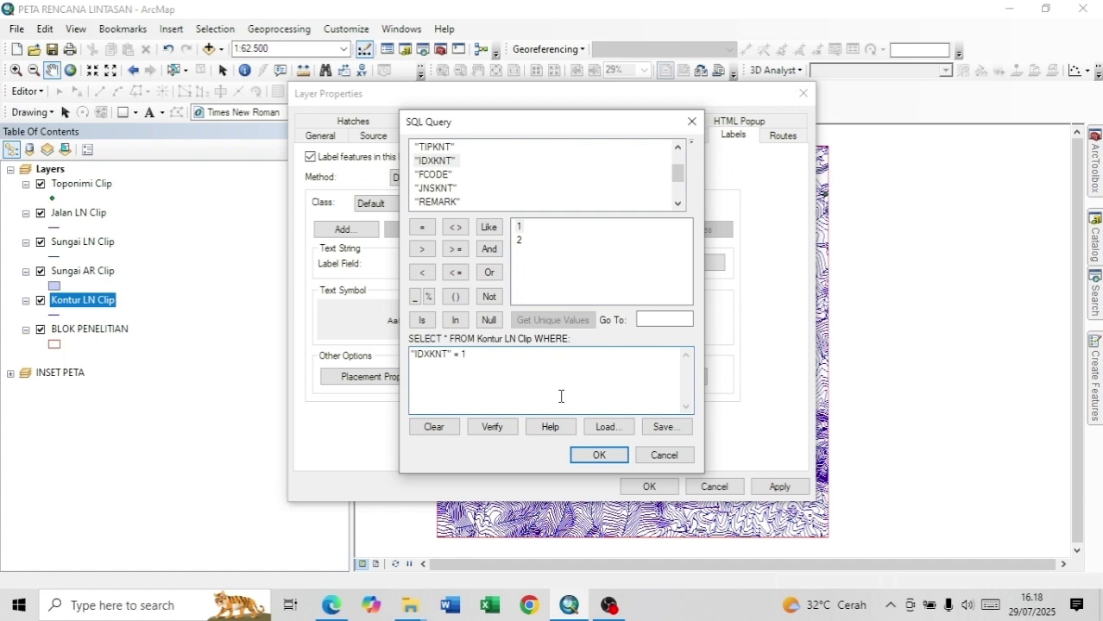
{"action": "left_click", "coordinate": [598, 455]}
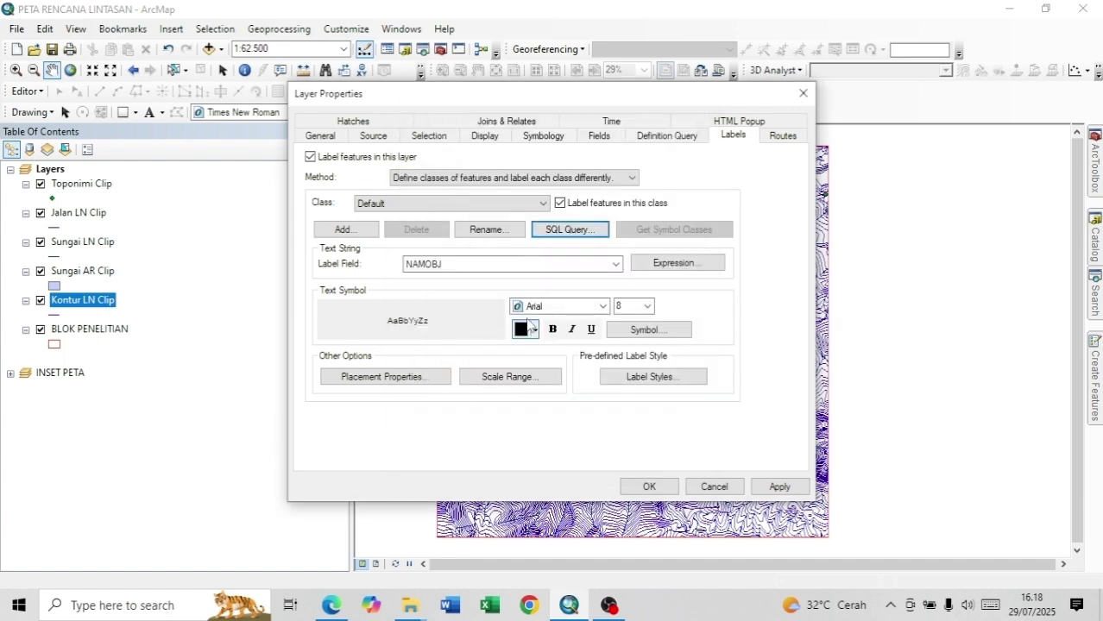
- Review the available label fields and the placement properties of the contour labels, keeping NAMOBJ and the parallel placement above the line
{"action": "left_click", "coordinate": [617, 266]}
{"action": "left_click", "coordinate": [617, 266]}
{"action": "left_click", "coordinate": [617, 266]}
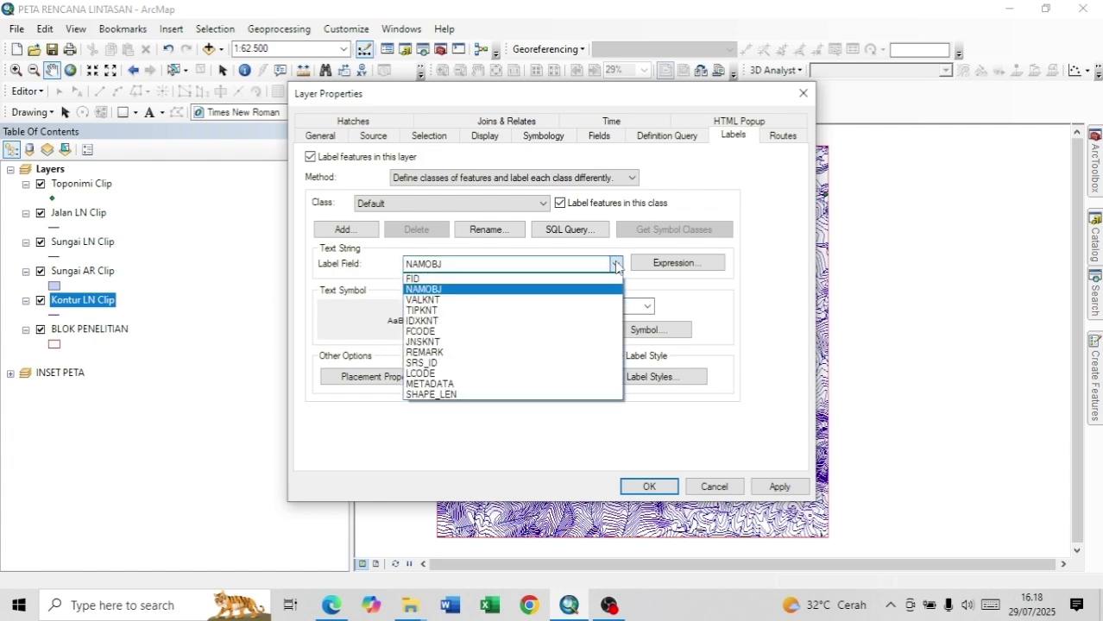
{"action": "left_click", "coordinate": [617, 266]}
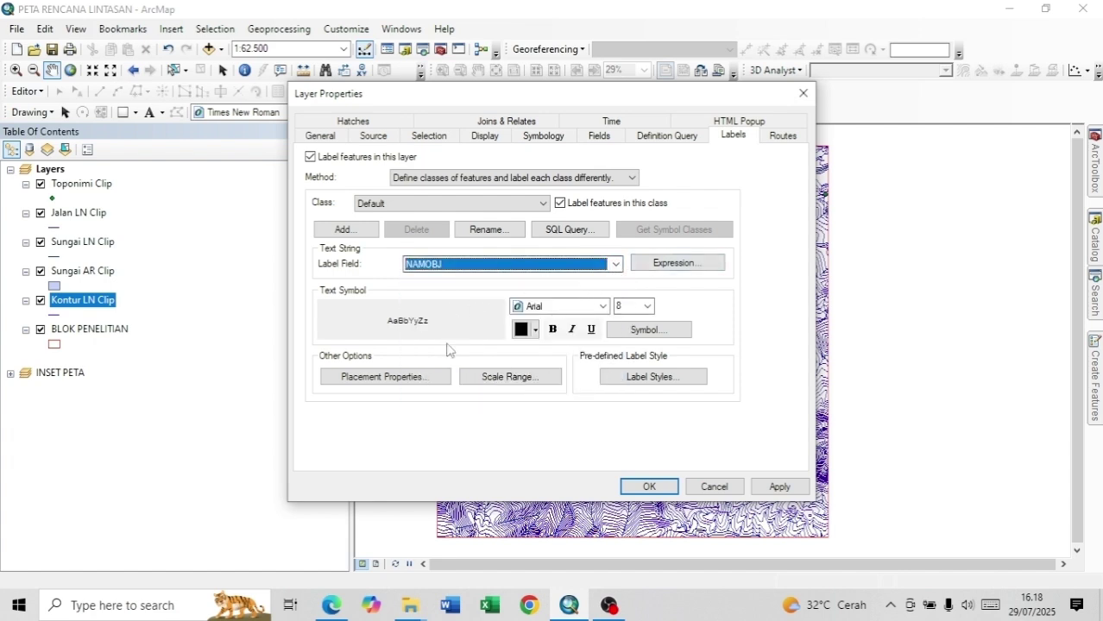
{"action": "left_click", "coordinate": [397, 377]}
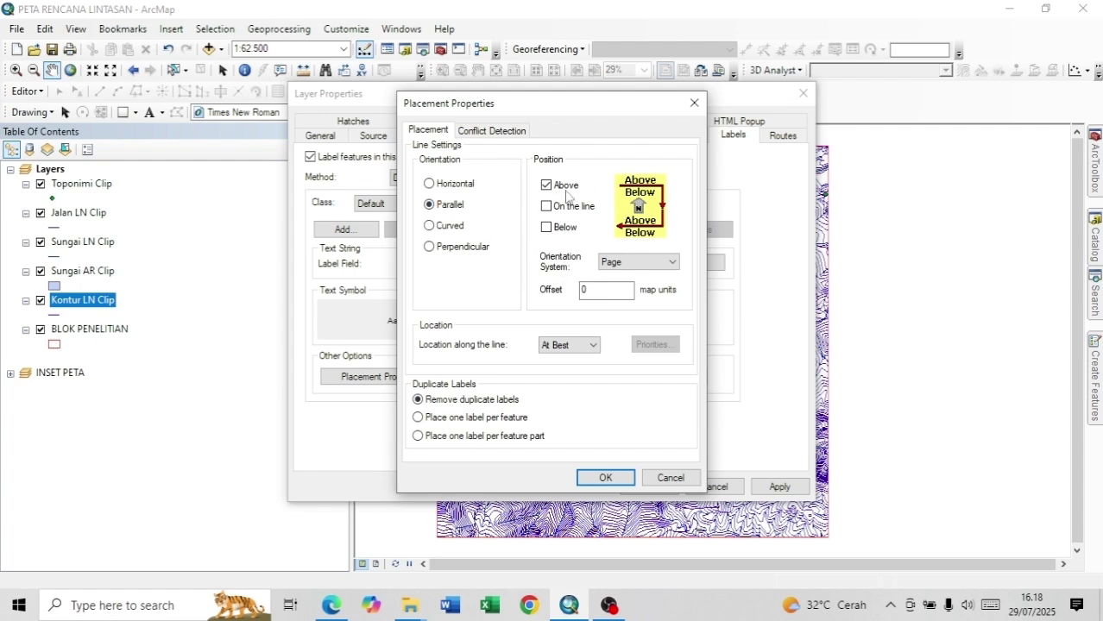
{"action": "left_click", "coordinate": [604, 477]}
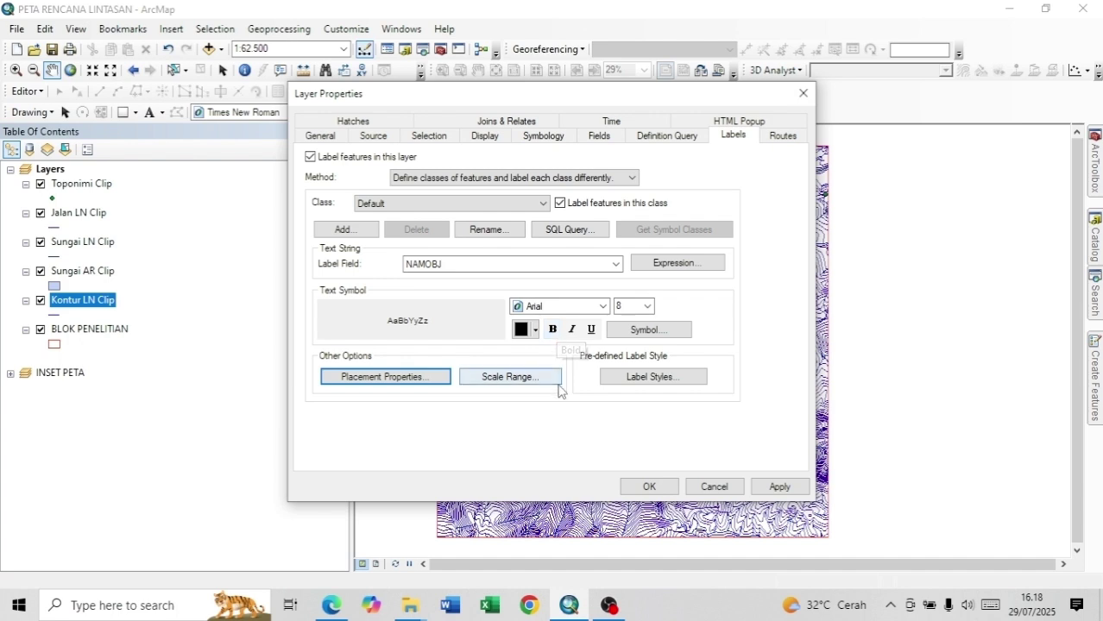
- Make the contour label text bold with size 10 and apply the layer properties
{"action": "left_click", "coordinate": [553, 330]}
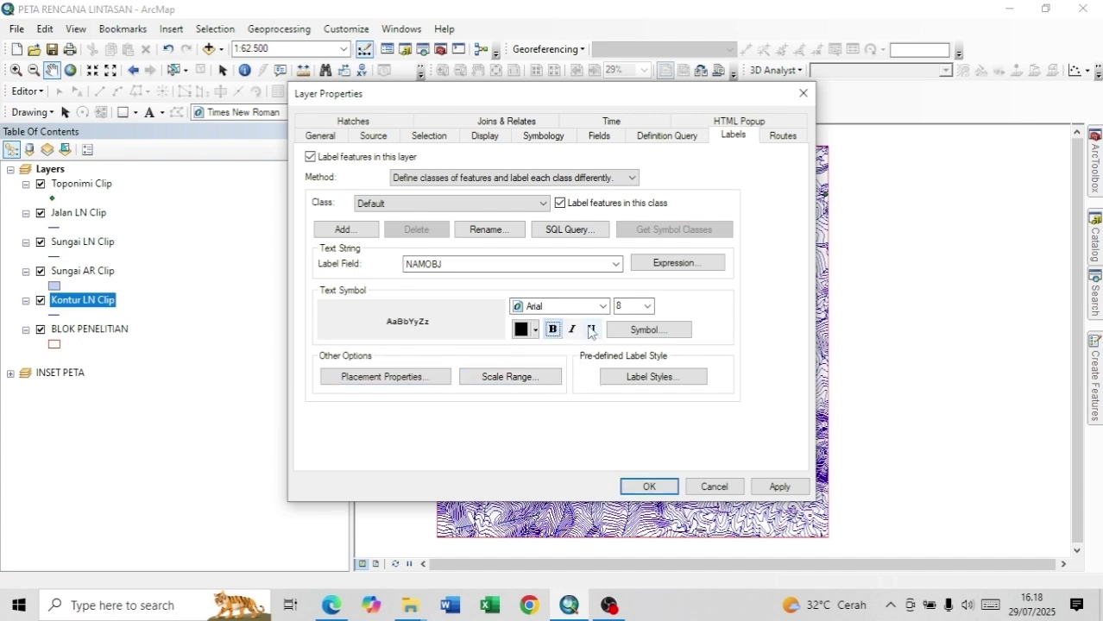
{"action": "left_click", "coordinate": [626, 305]}
{"action": "type", "text": "10"}
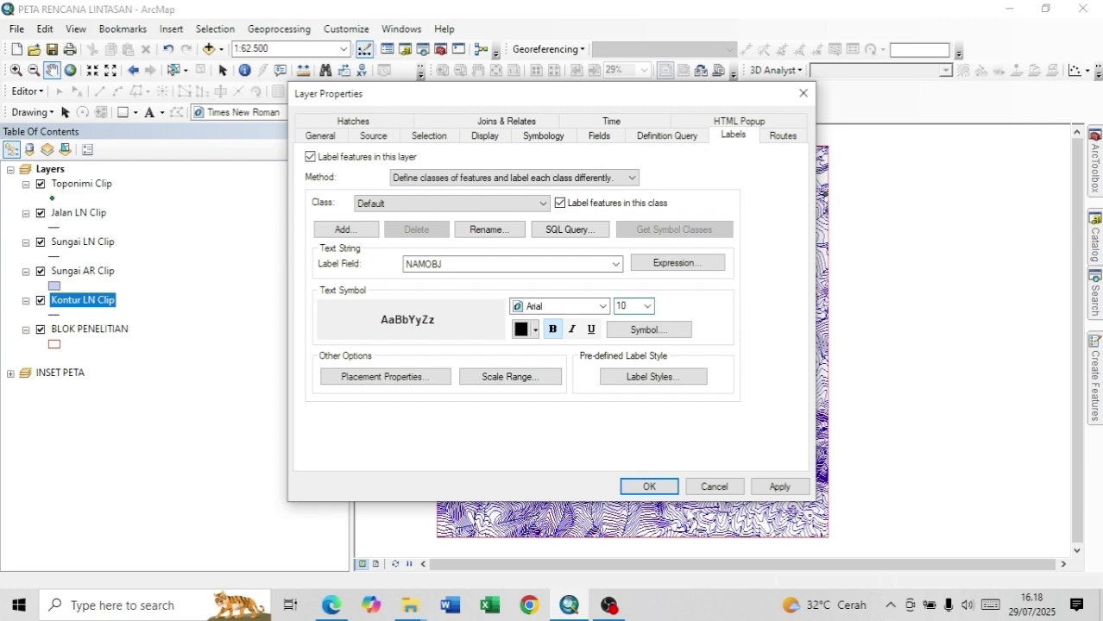
{"action": "left_click", "coordinate": [649, 486]}
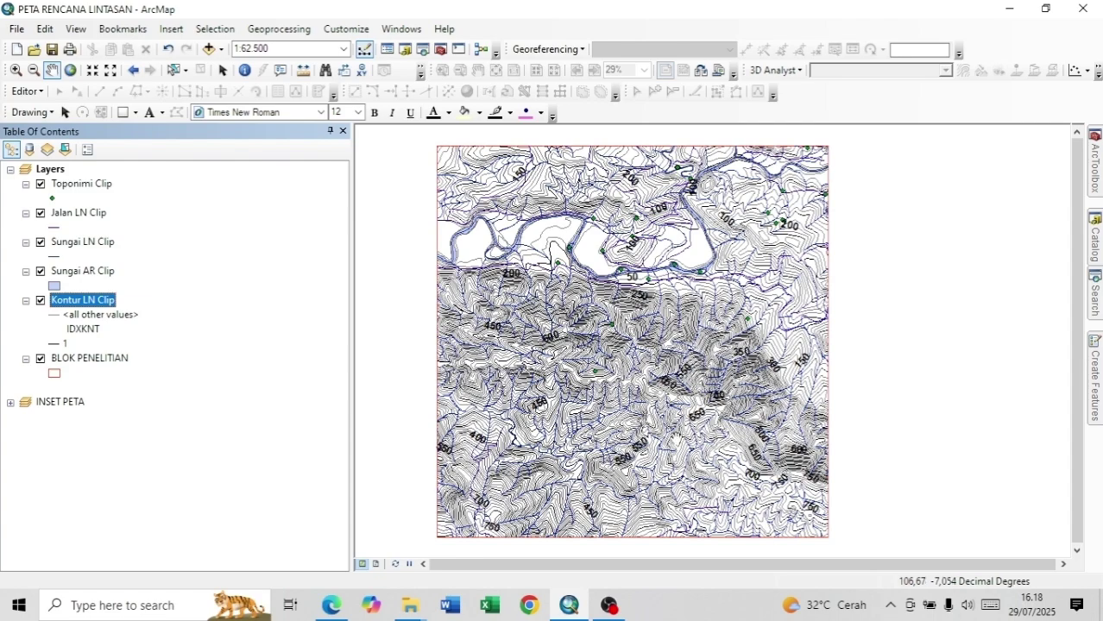
- Examine how the labels sit along the index contours, both at close range and across the research block
{"action": "scroll", "coordinate": [668, 434], "scroll_direction": "up", "scroll_amount": 2}
{"action": "scroll", "coordinate": [669, 434], "scroll_direction": "up", "scroll_amount": 5}
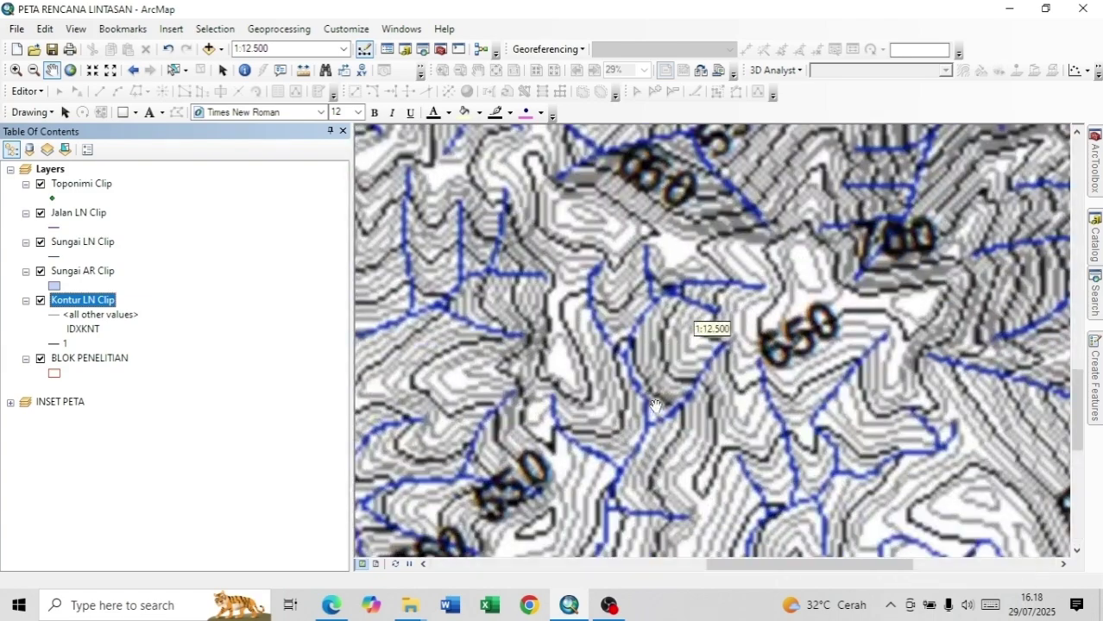
{"action": "scroll", "coordinate": [730, 247], "scroll_direction": "up", "scroll_amount": 2}
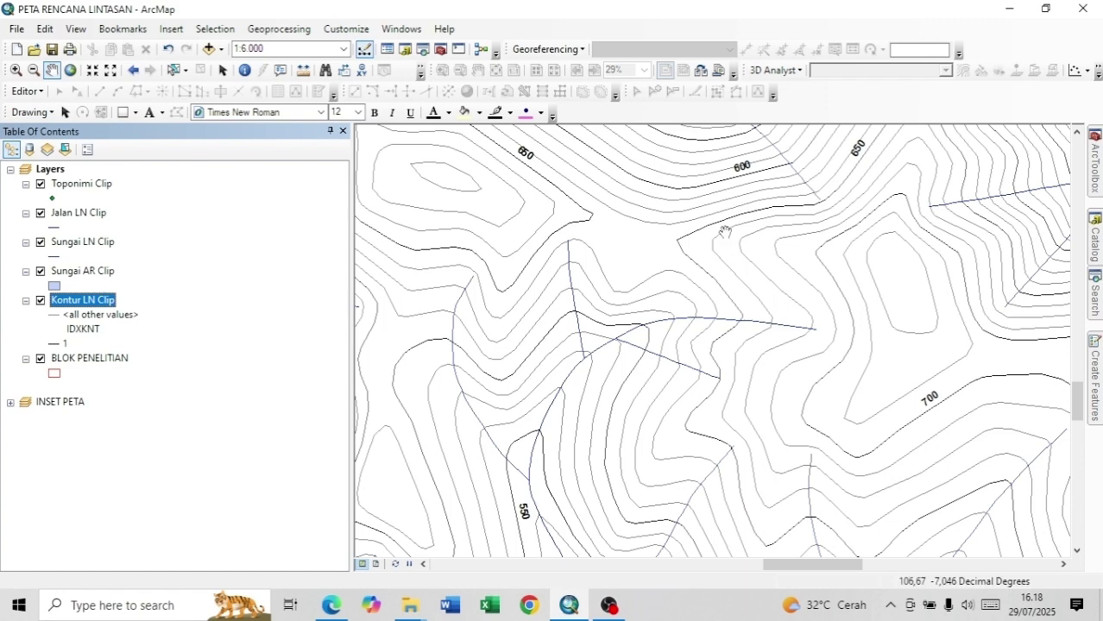
{"action": "scroll", "coordinate": [739, 278], "scroll_direction": "down", "scroll_amount": 2}
{"action": "scroll", "coordinate": [739, 278], "scroll_direction": "up", "scroll_amount": 1}
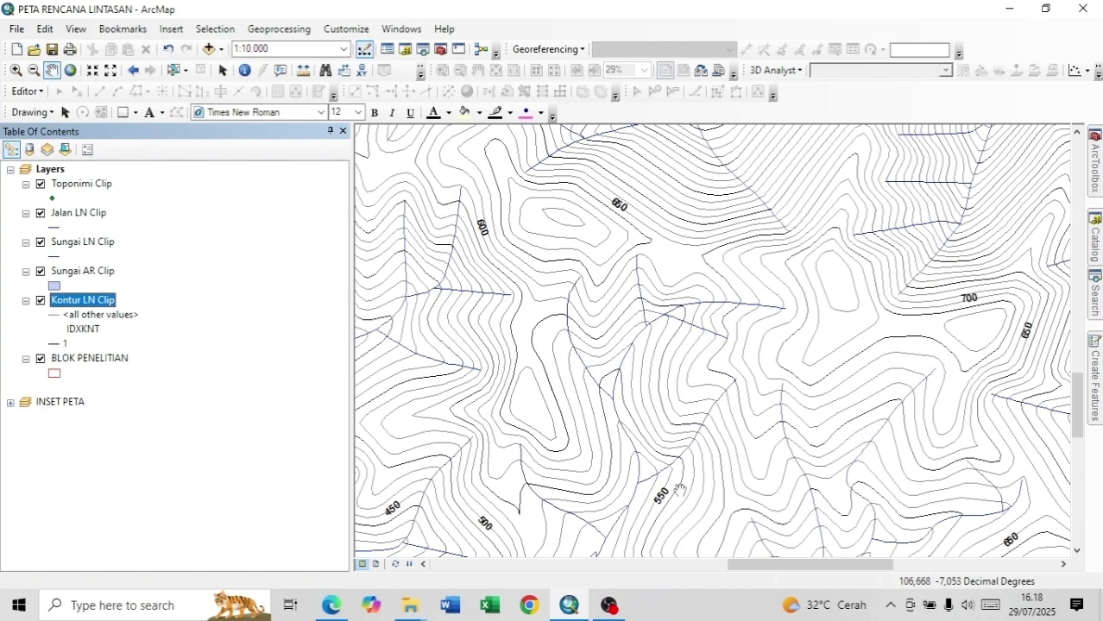
{"action": "scroll", "coordinate": [679, 488], "scroll_direction": "up", "scroll_amount": 1}
{"action": "scroll", "coordinate": [683, 480], "scroll_direction": "down", "scroll_amount": 1}
{"action": "scroll", "coordinate": [682, 480], "scroll_direction": "up", "scroll_amount": 2}
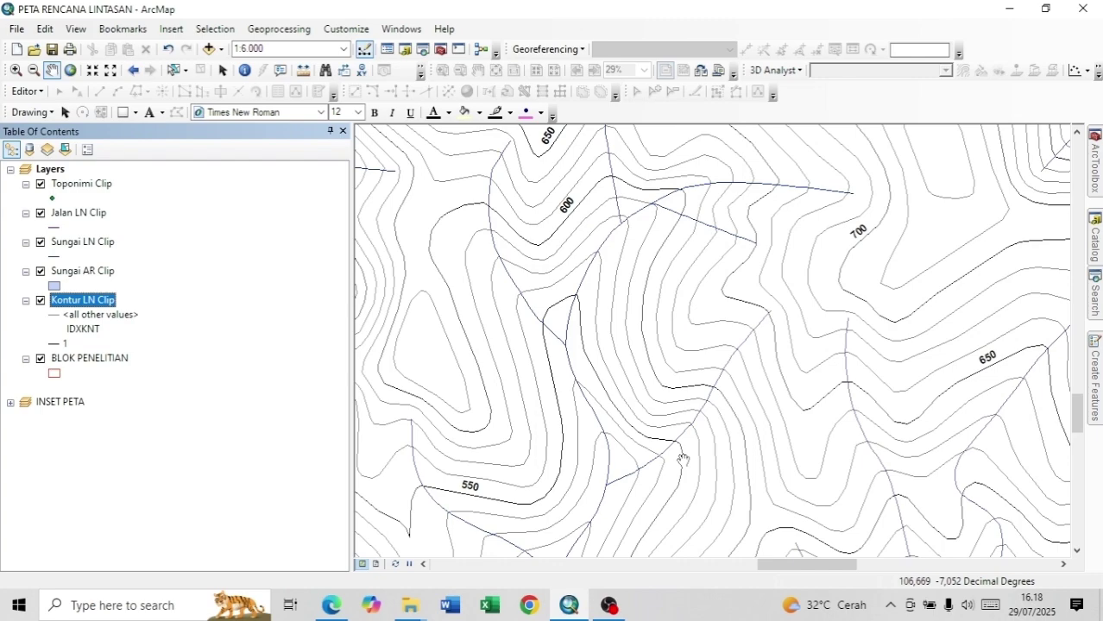
{"action": "scroll", "coordinate": [682, 459], "scroll_direction": "down", "scroll_amount": 6}
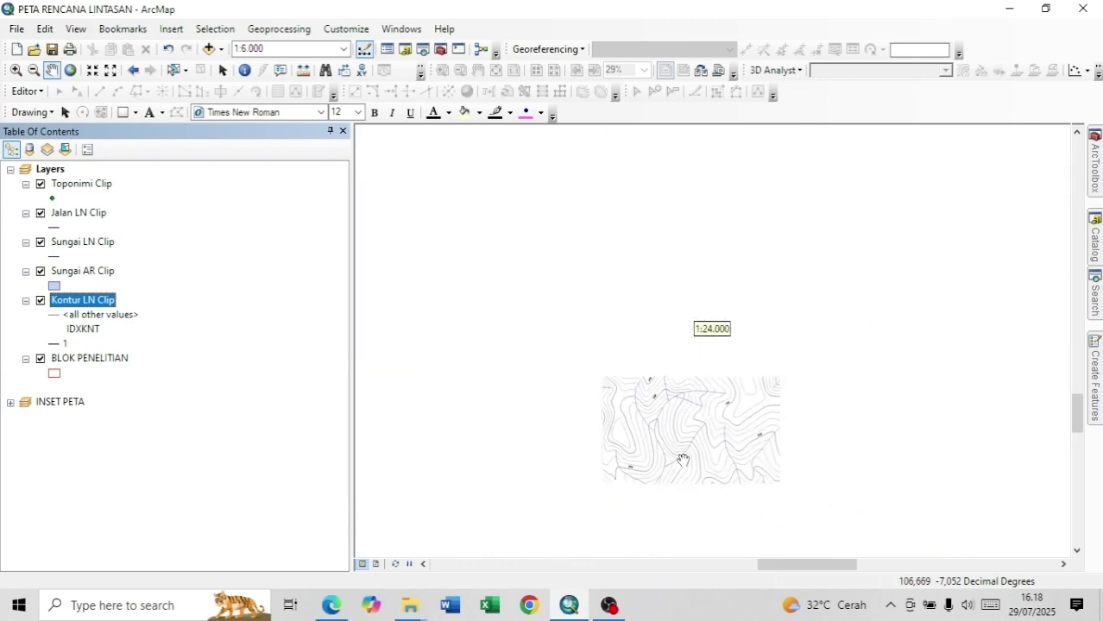
{"action": "scroll", "coordinate": [715, 377], "scroll_direction": "down", "scroll_amount": 2}
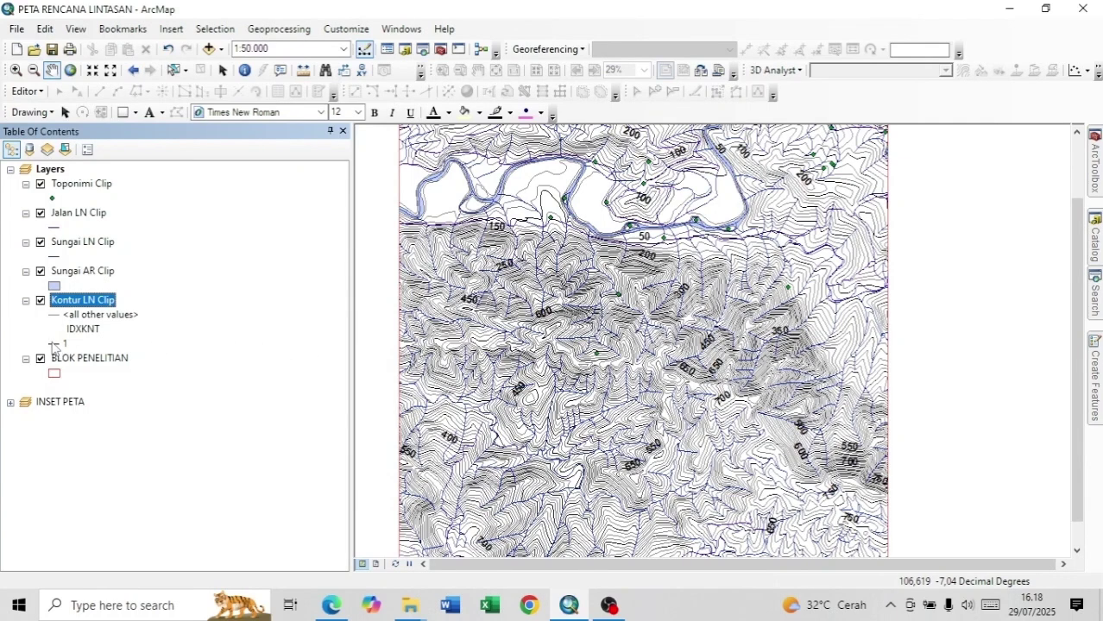
- Change the label placement of Kontur LN Clip to On the line only, without the Above position
{"action": "right_click", "coordinate": [75, 304]}
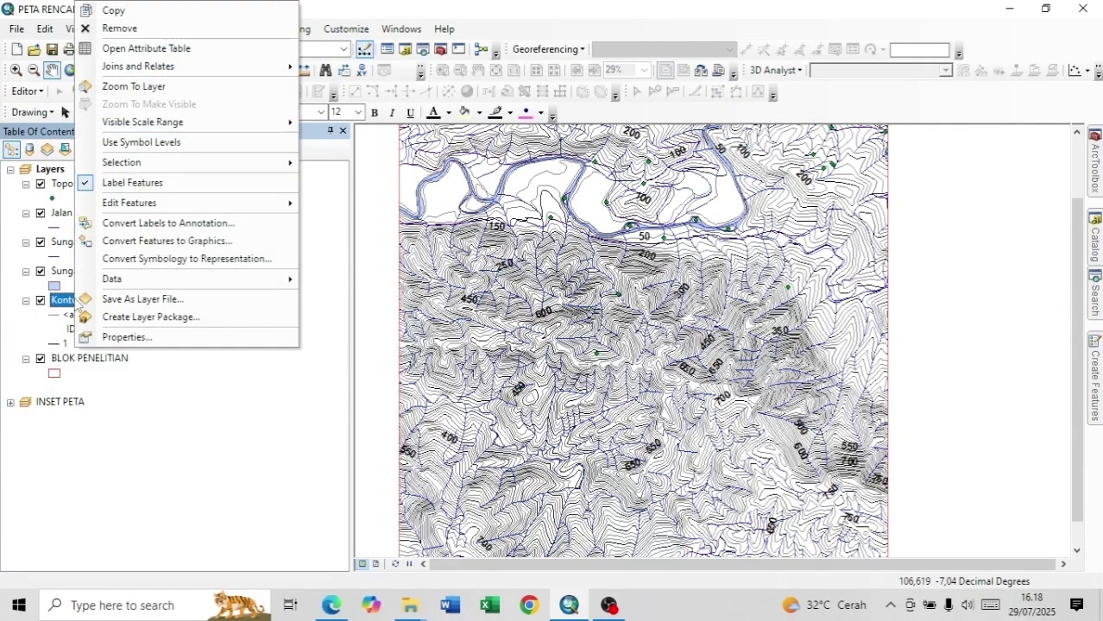
{"action": "left_click", "coordinate": [197, 337]}
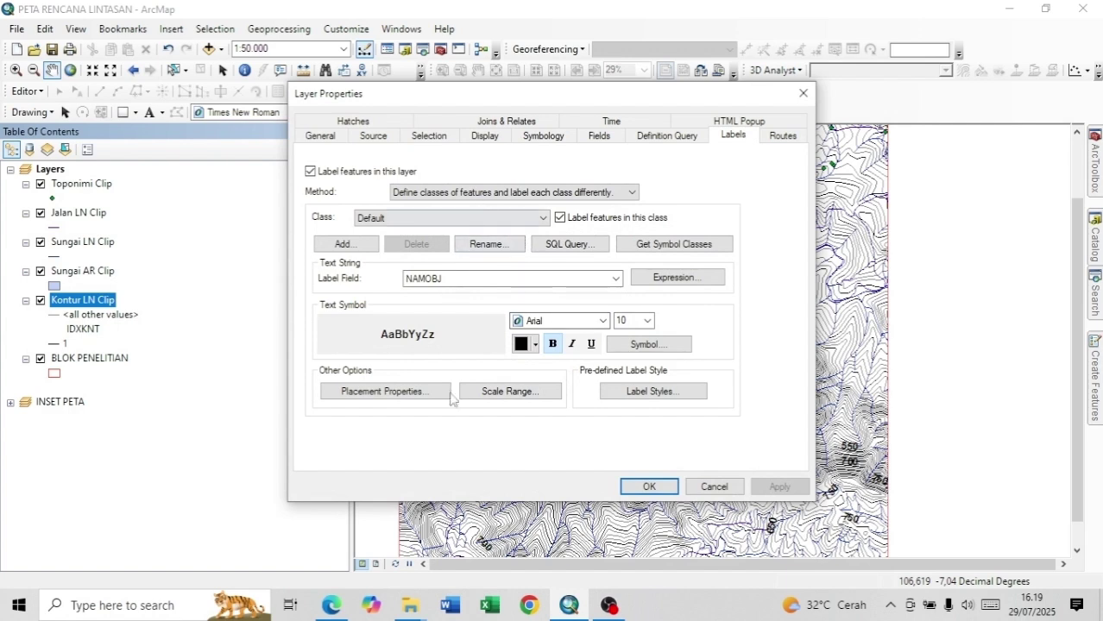
{"action": "left_click", "coordinate": [413, 394]}
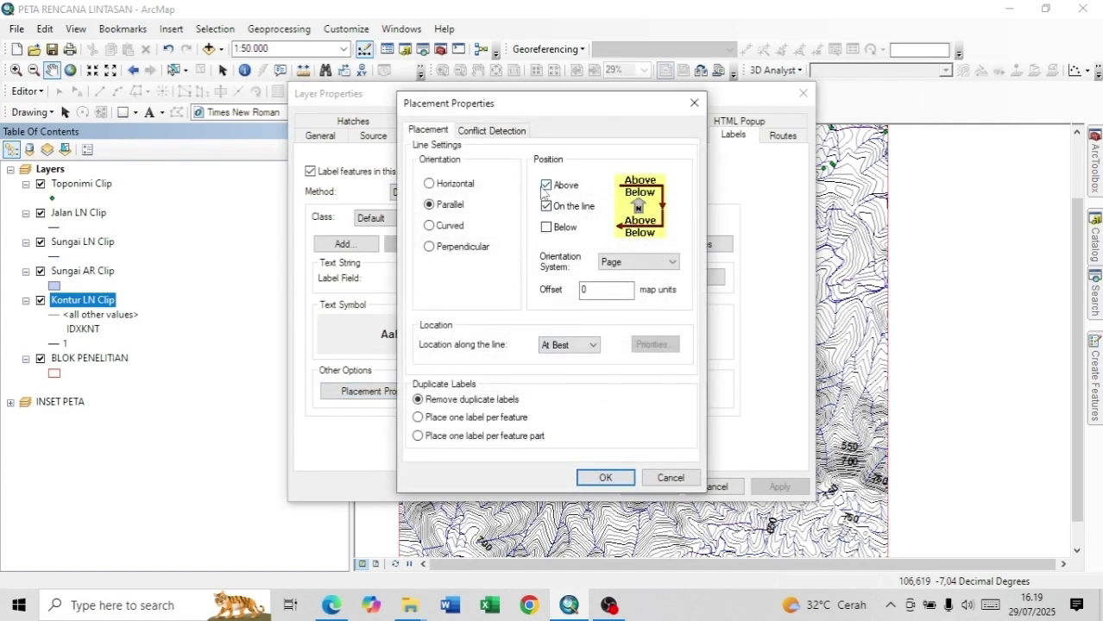
{"action": "left_click", "coordinate": [546, 186]}
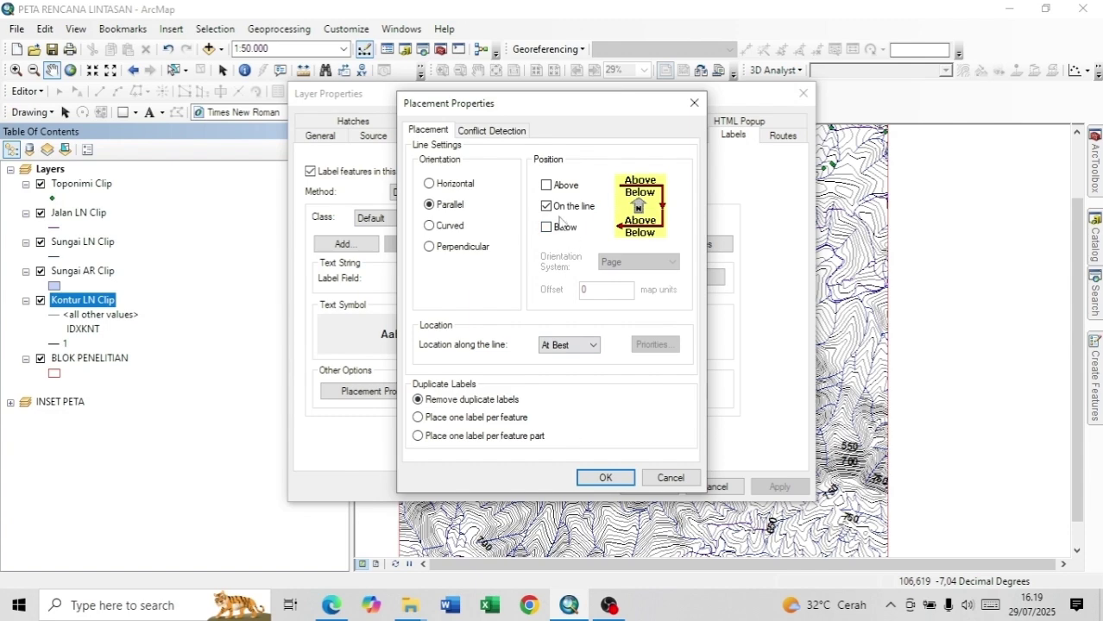
{"action": "left_click", "coordinate": [605, 477]}
{"action": "left_click", "coordinate": [649, 487]}
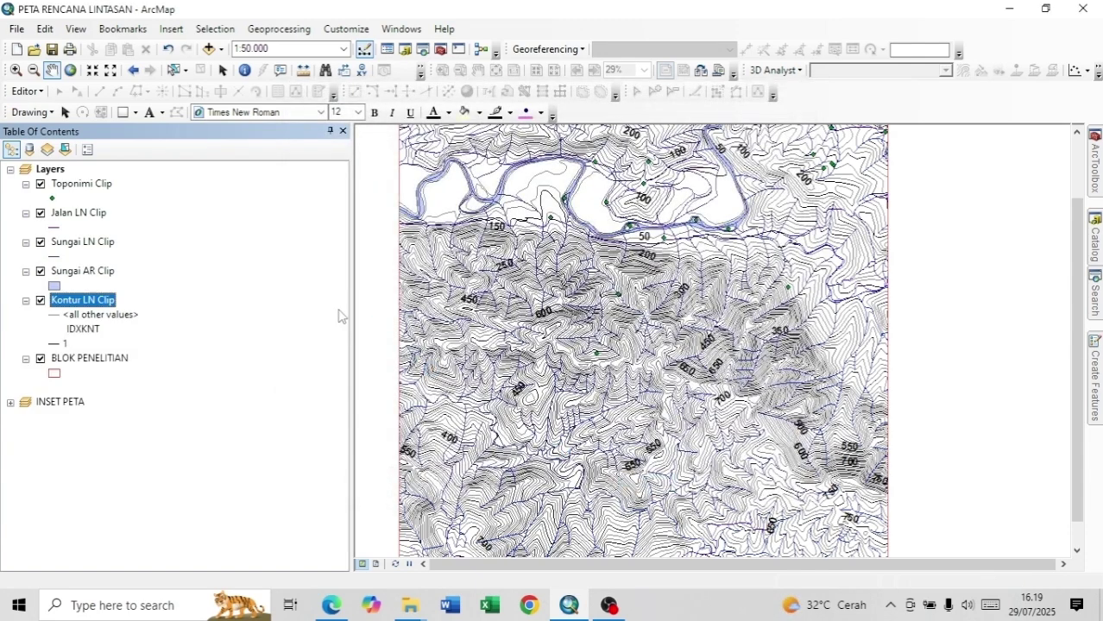
- Narrow the layer list and symbolize Sungai AR Clip with no fill colour and a blue outline of width 1
{"action": "left_click_drag", "start_coordinate": [352, 289], "coordinate": [170, 288]}
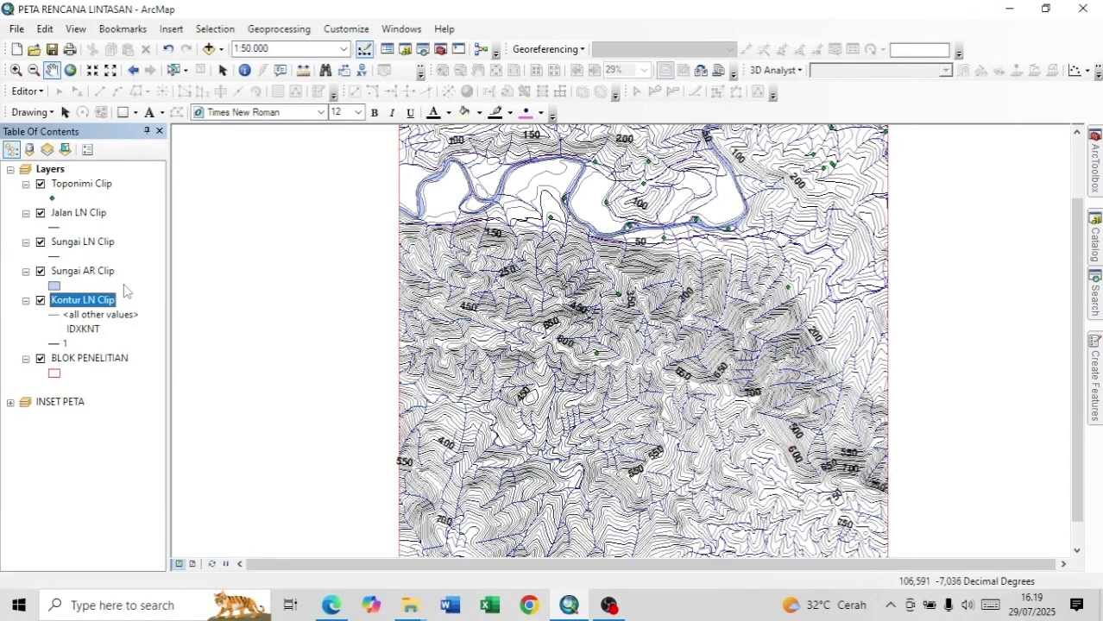
{"action": "left_click", "coordinate": [54, 286]}
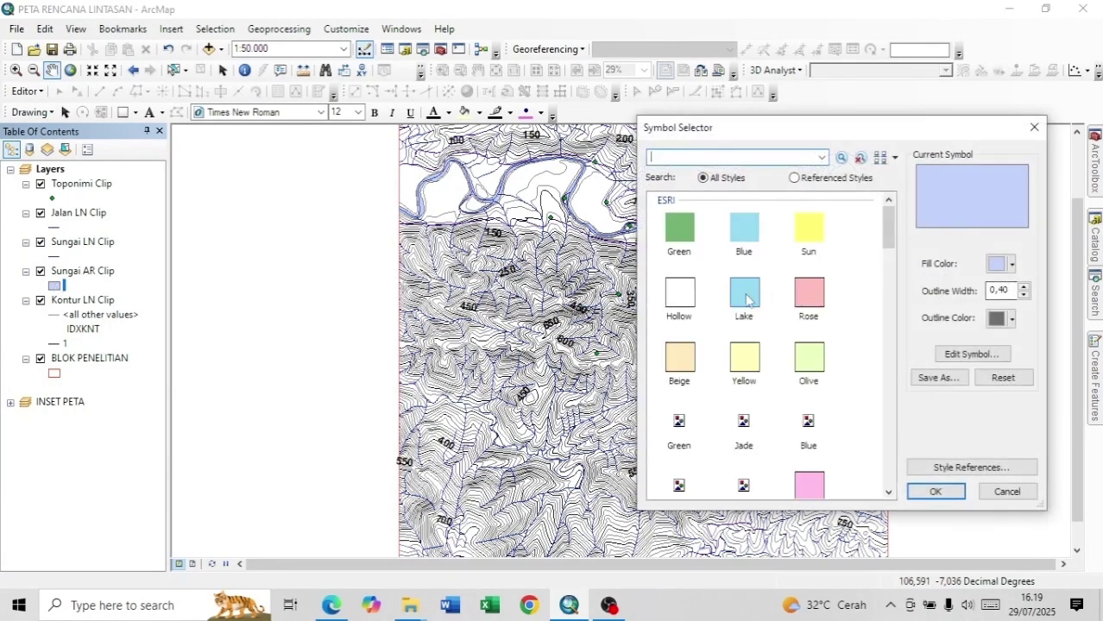
{"action": "left_click", "coordinate": [1012, 265]}
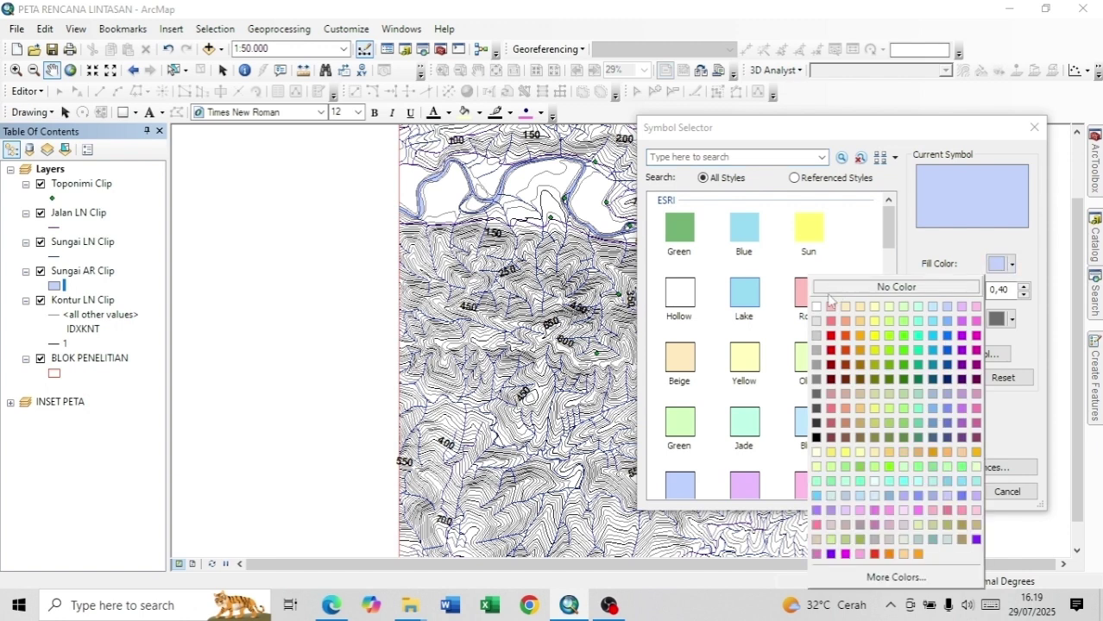
{"action": "left_click", "coordinate": [845, 288]}
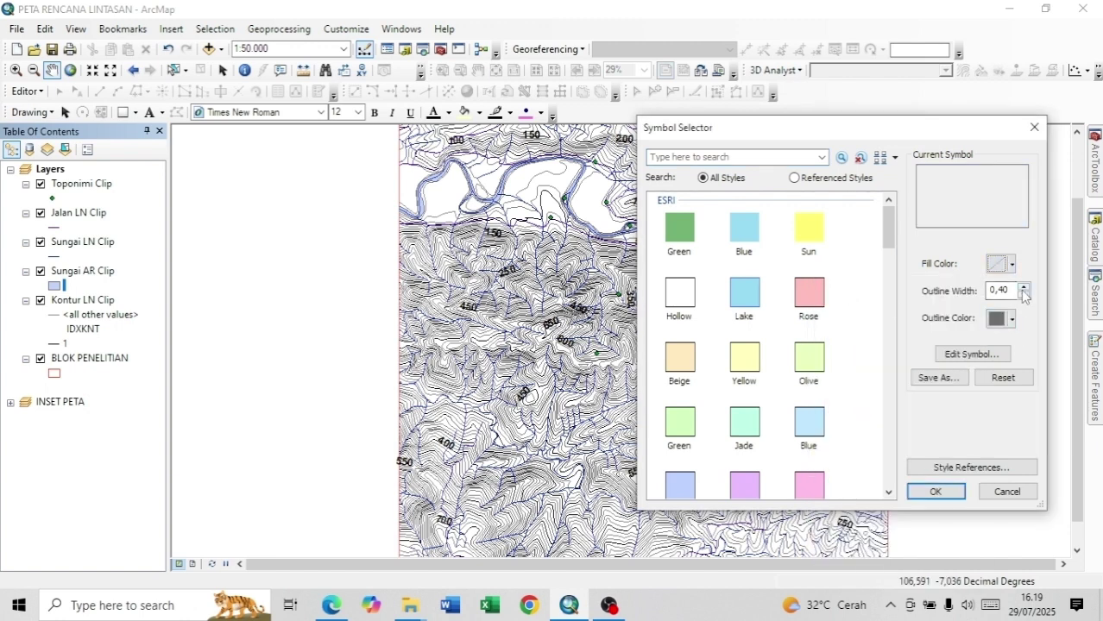
{"action": "left_click", "coordinate": [1023, 291]}
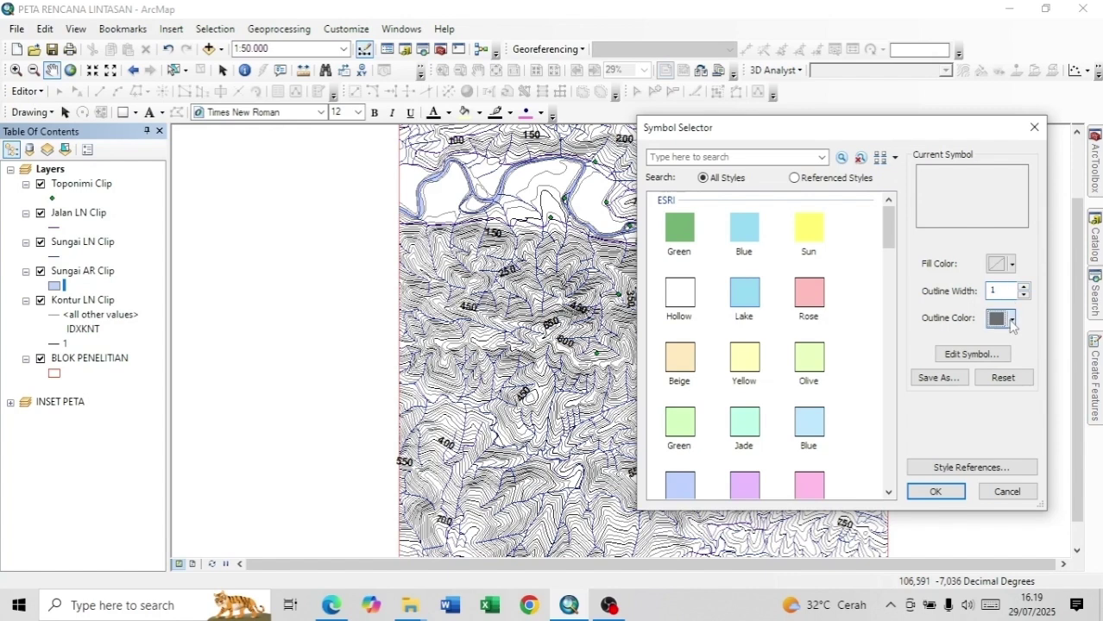
{"action": "left_click", "coordinate": [1006, 319]}
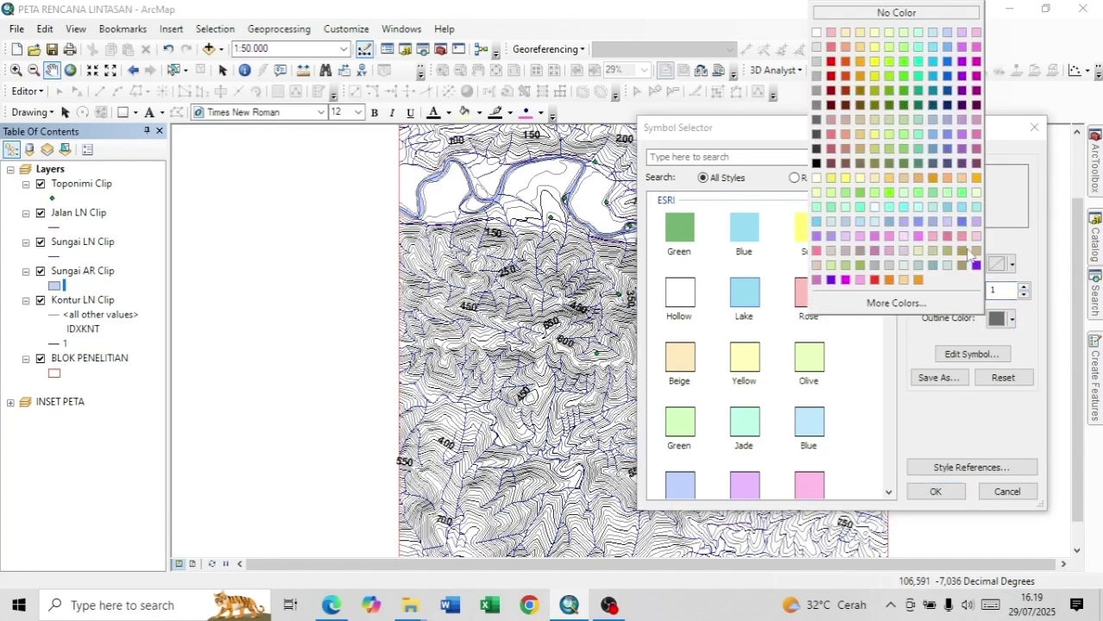
{"action": "left_click", "coordinate": [947, 63]}
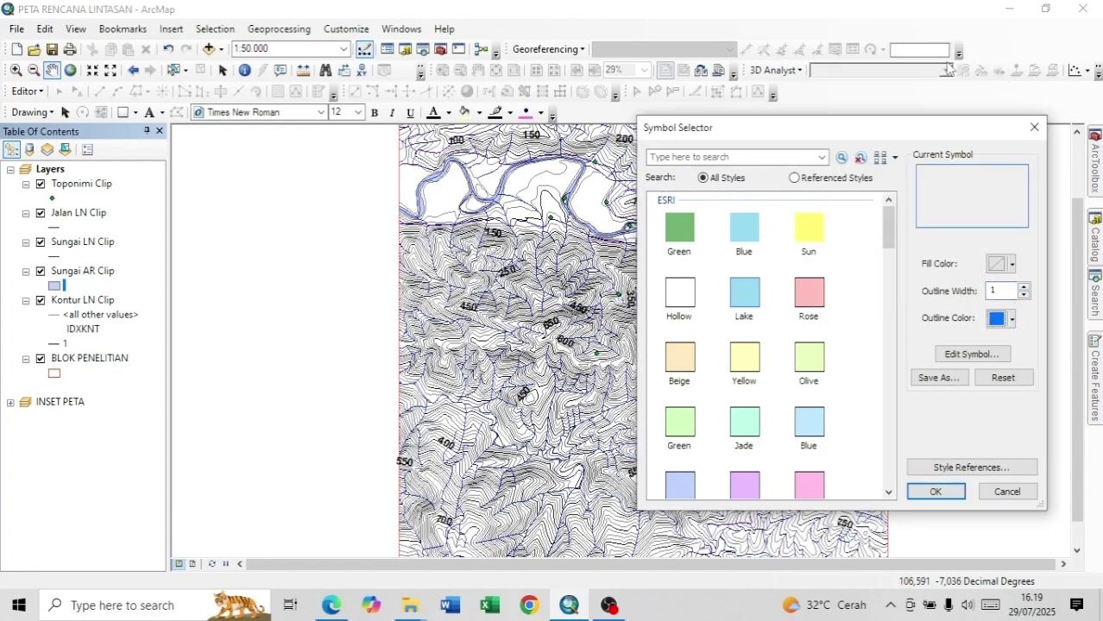
{"action": "left_click", "coordinate": [935, 492]}
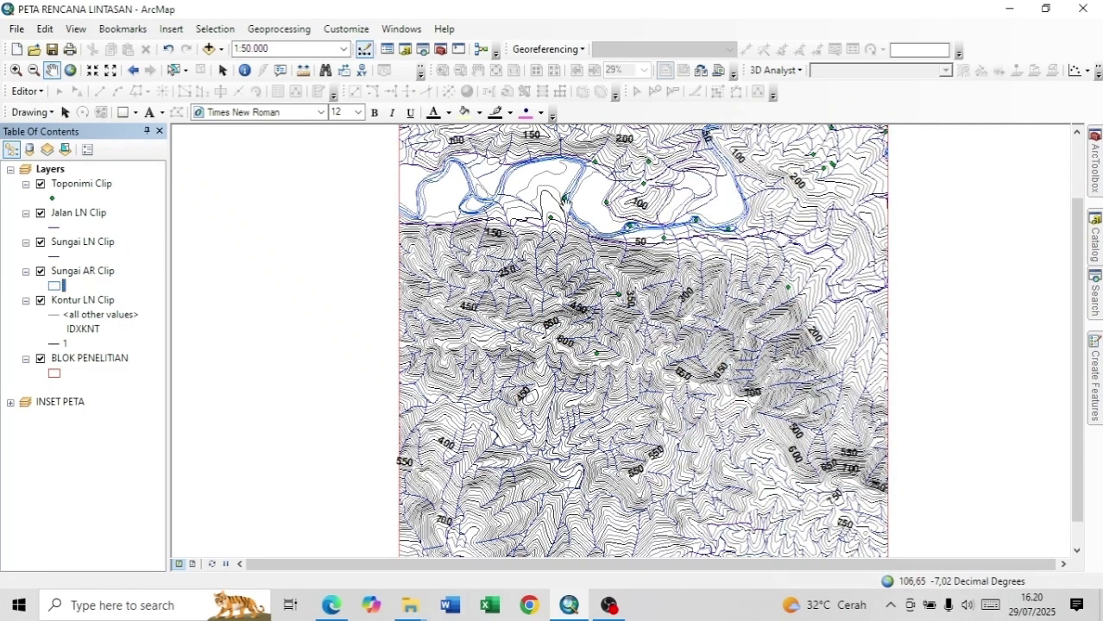
- Select the Sungai LN Clip layer and open its layer options
{"action": "left_click", "coordinate": [86, 243]}
{"action": "right_click", "coordinate": [90, 243]}
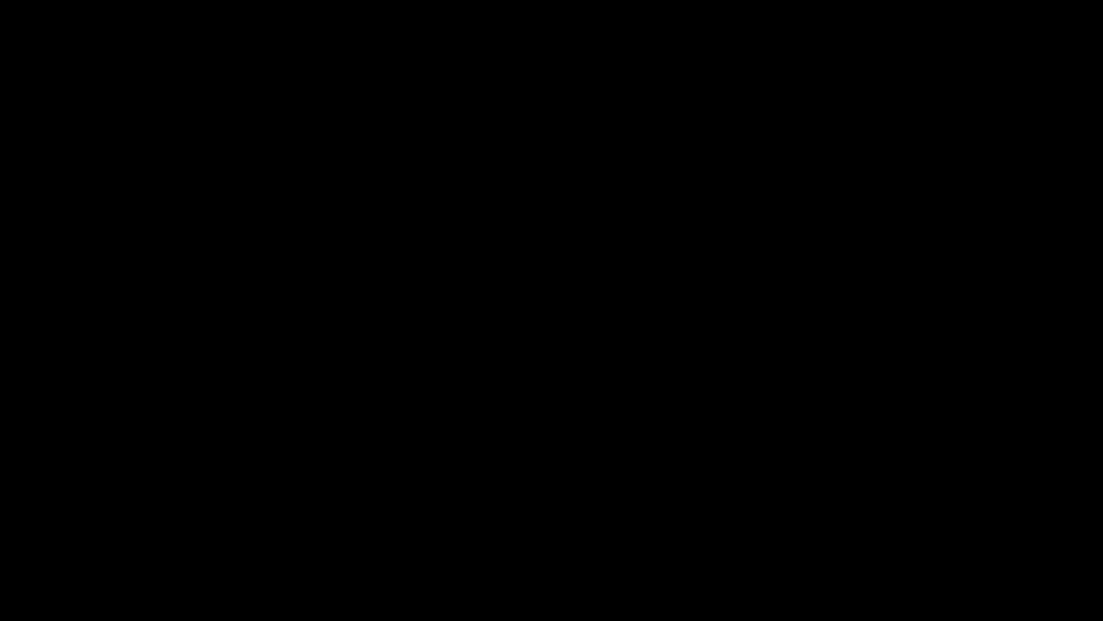